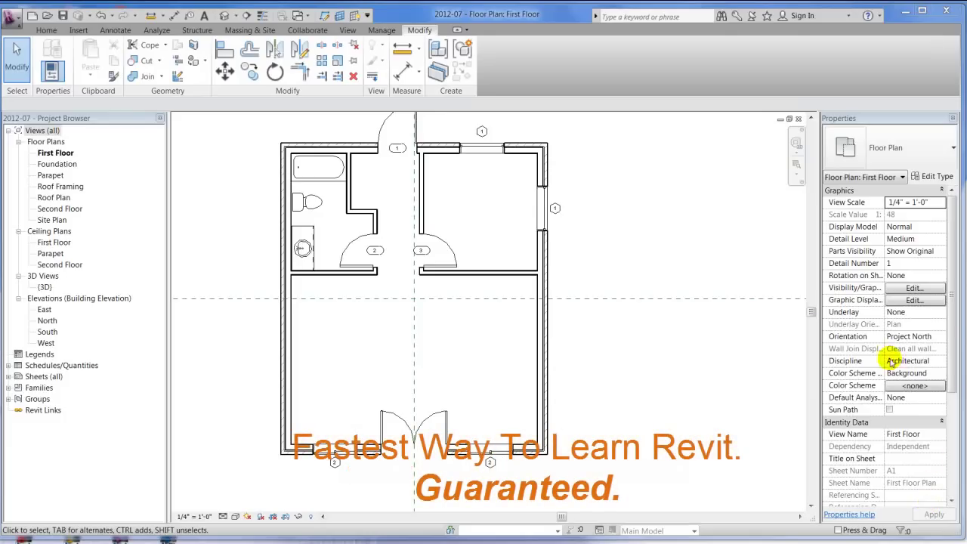
Slide door 3 up along its wall and back down, leaving it about 0' 11" from the horizontal partition below
middle_click_drag(410, 220, 414, 257)
scroll(414, 256, "up", 3)
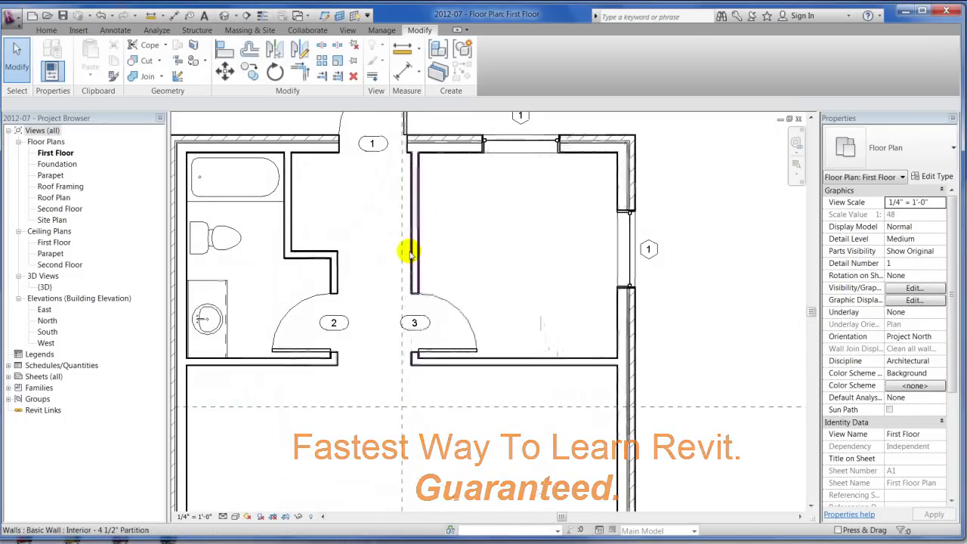
left_click(456, 312)
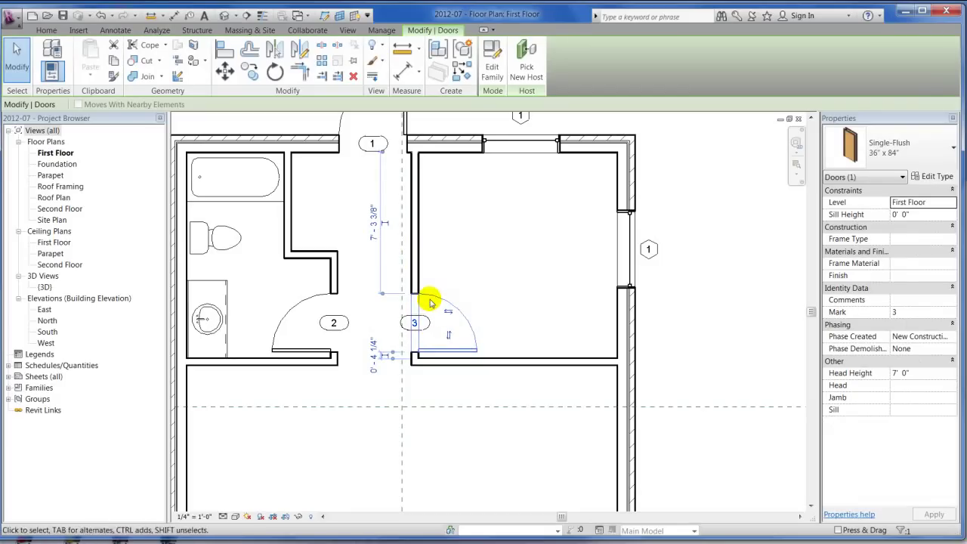
left_click_drag(429, 294, 431, 189)
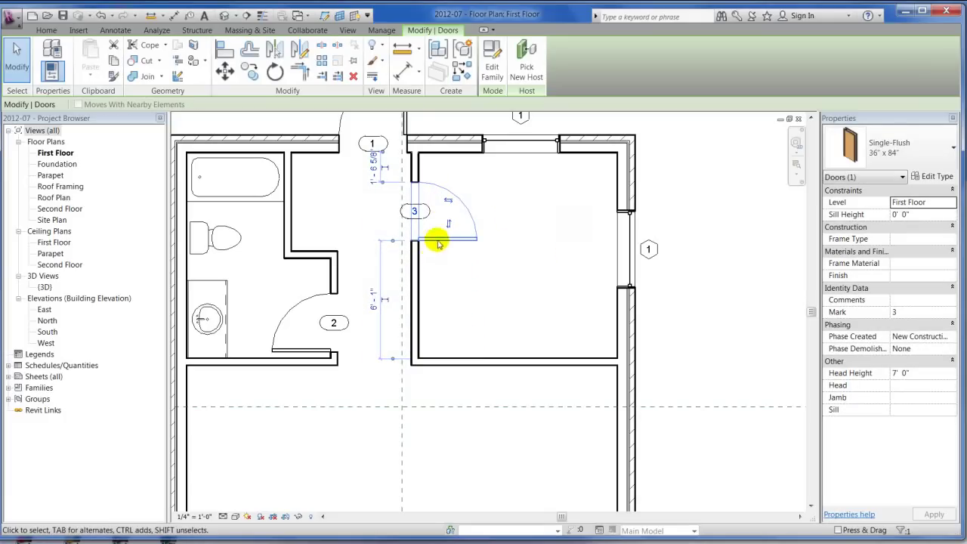
left_click_drag(399, 238, 435, 341)
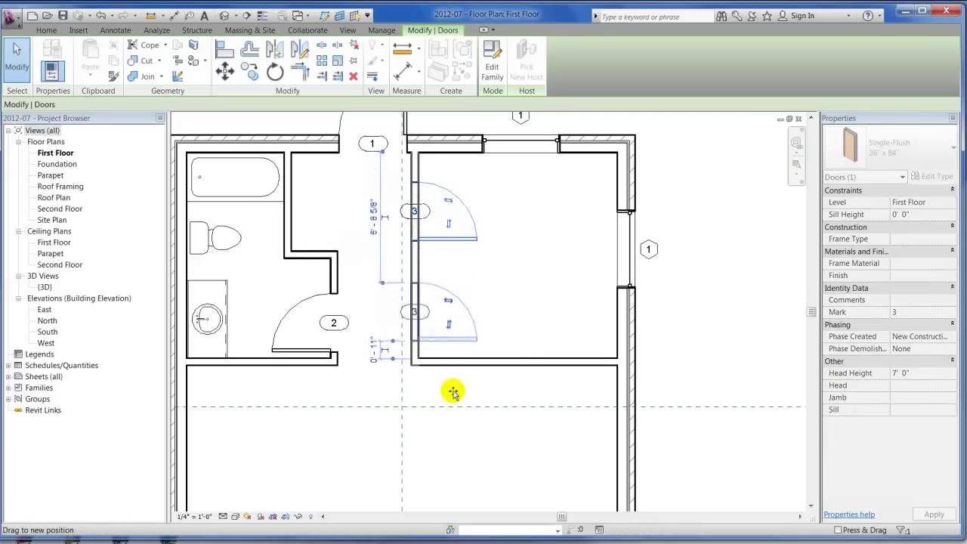
left_click_drag(454, 387, 454, 386)
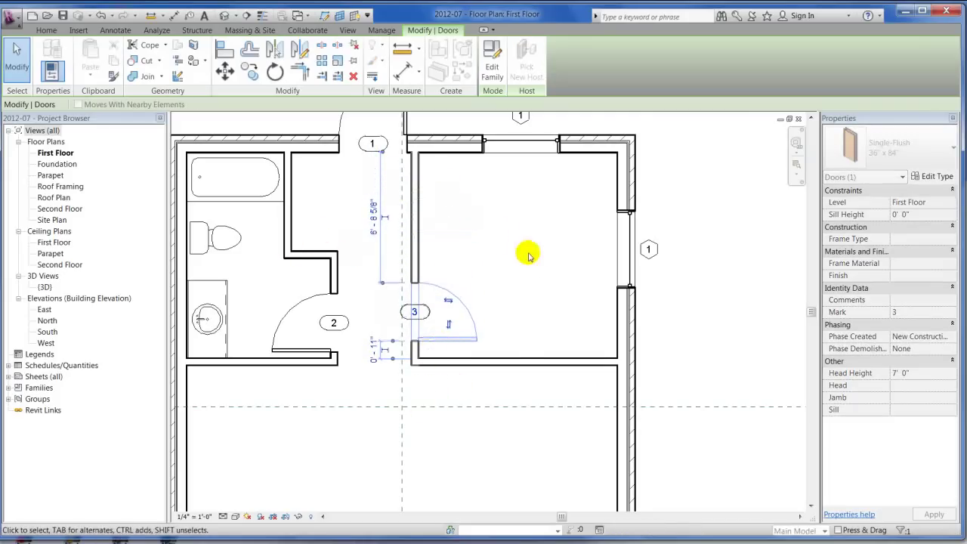
Try to drag the horizontal partition below door 3 to a new position and deselect it
left_click(466, 366)
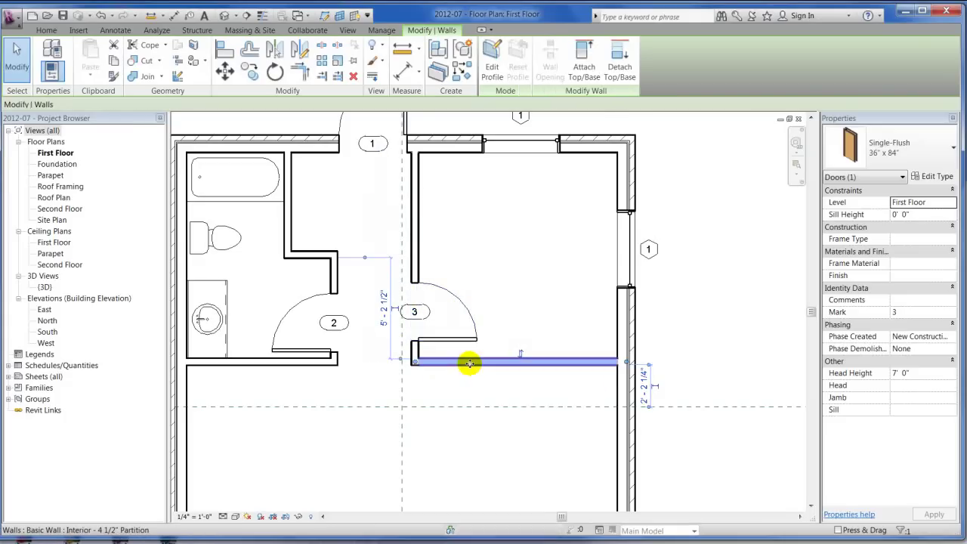
left_click_drag(469, 364, 408, 389)
left_click(408, 389)
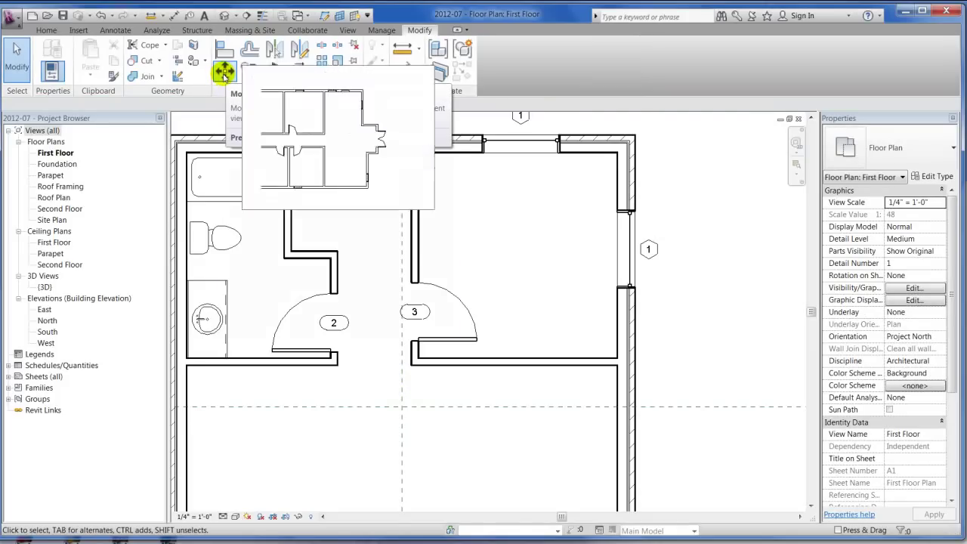
Start the Move tool before picking door 3, move the door about 5' up its wall, and undo the move
left_click(225, 73)
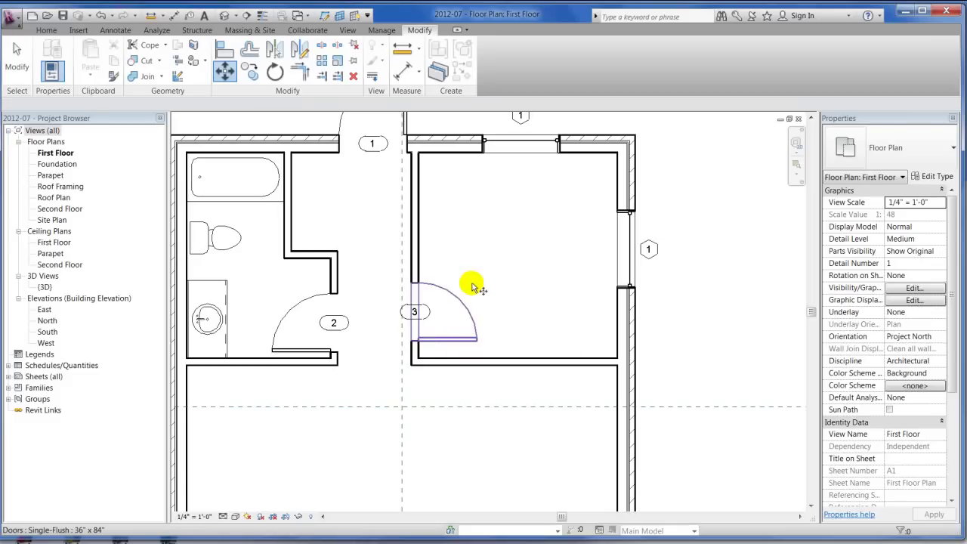
left_click(457, 333)
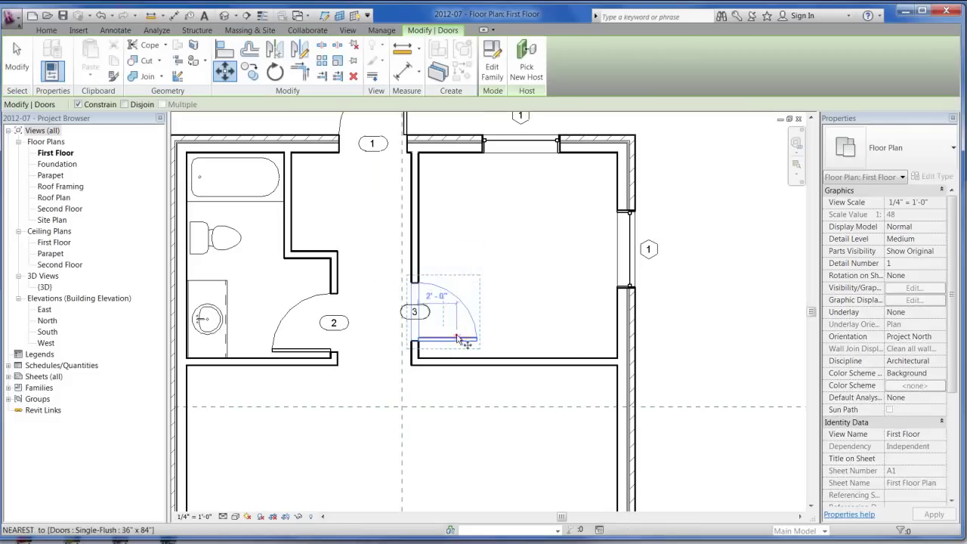
left_click(457, 336)
left_click(449, 240)
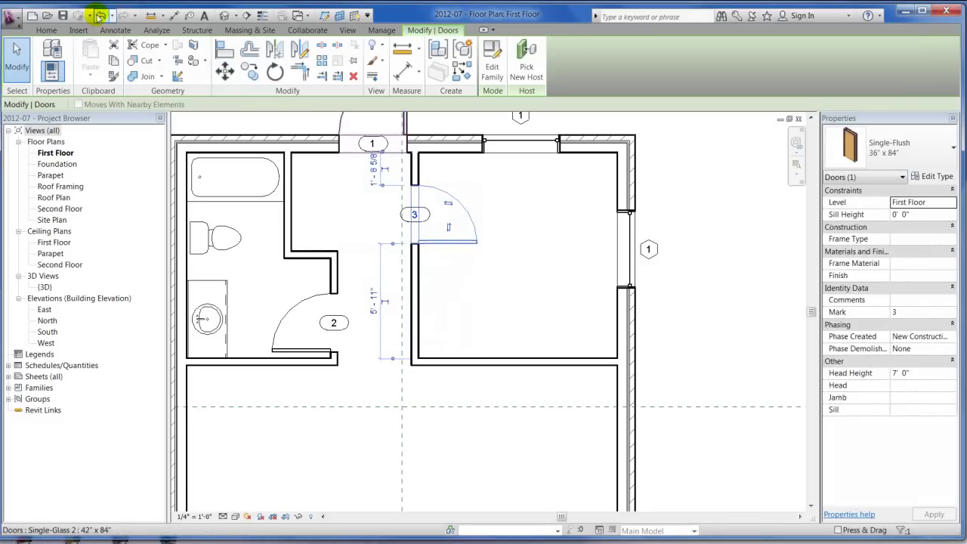
left_click(100, 15)
Select door 3 before starting the Move tool, move it up along its wall, and undo the move
left_click(445, 338)
left_click(225, 71)
left_click(449, 324)
left_click(448, 229)
left_click(532, 279)
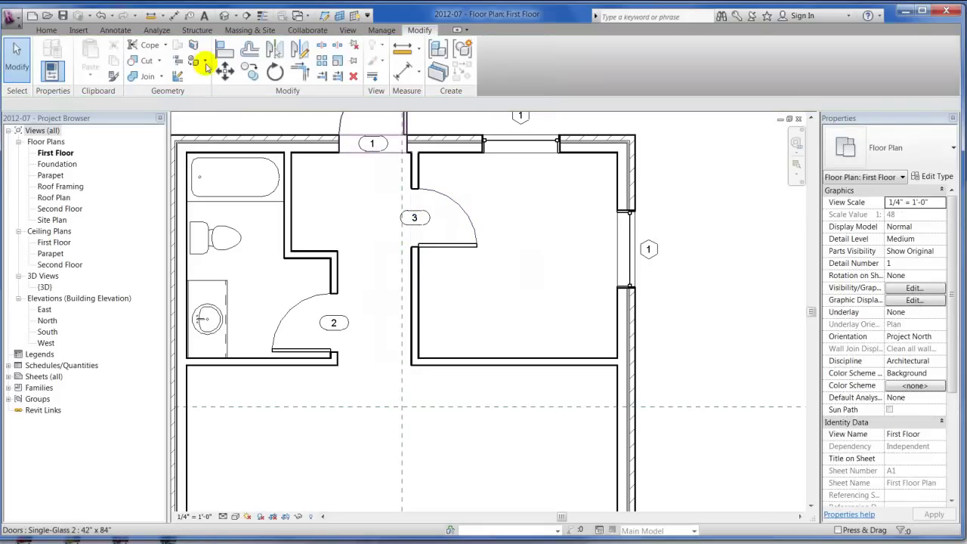
left_click(102, 16)
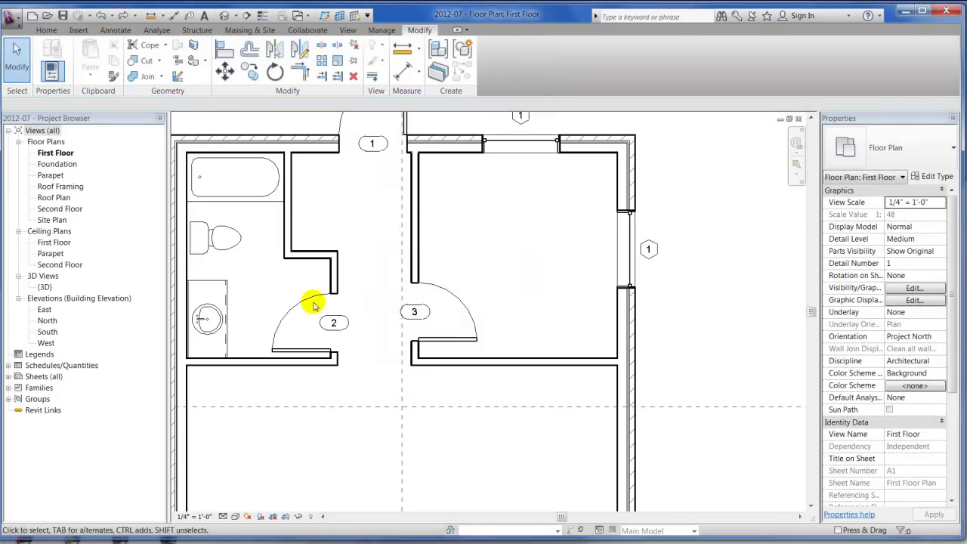
Move the bathroom toilet about 13' 6" straight down into the large room with Constrain on
scroll(444, 264, "down", 2)
middle_click_drag(377, 316, 393, 249)
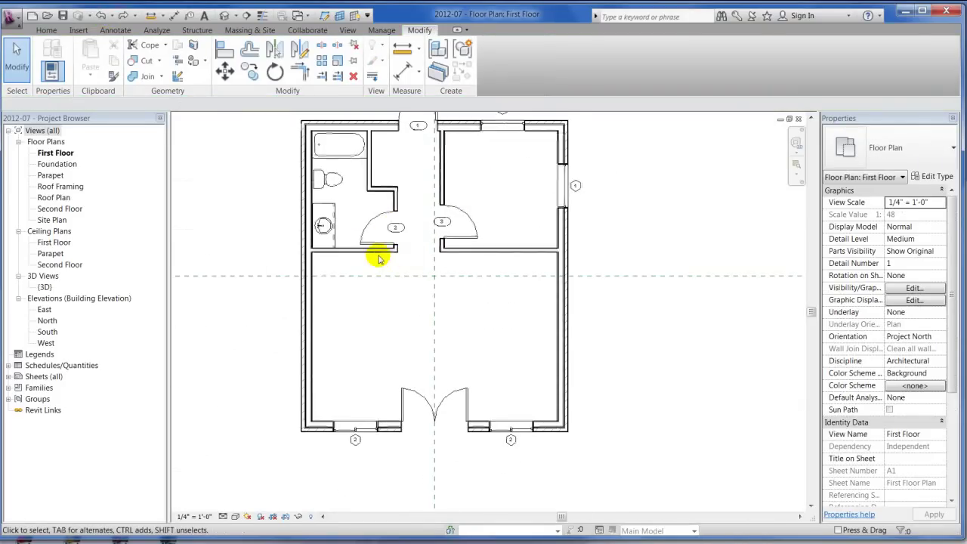
left_click(333, 184)
key("m")
key("v")
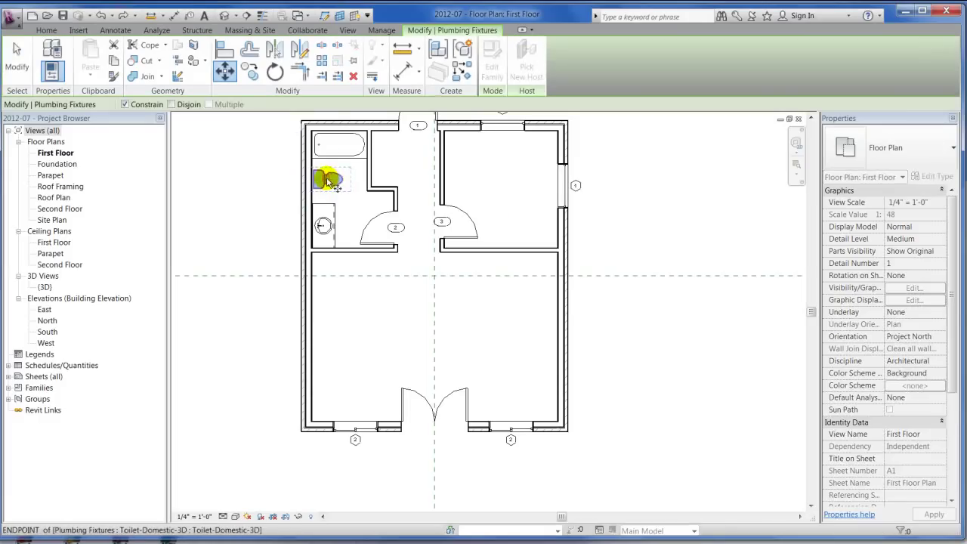
left_click(334, 183)
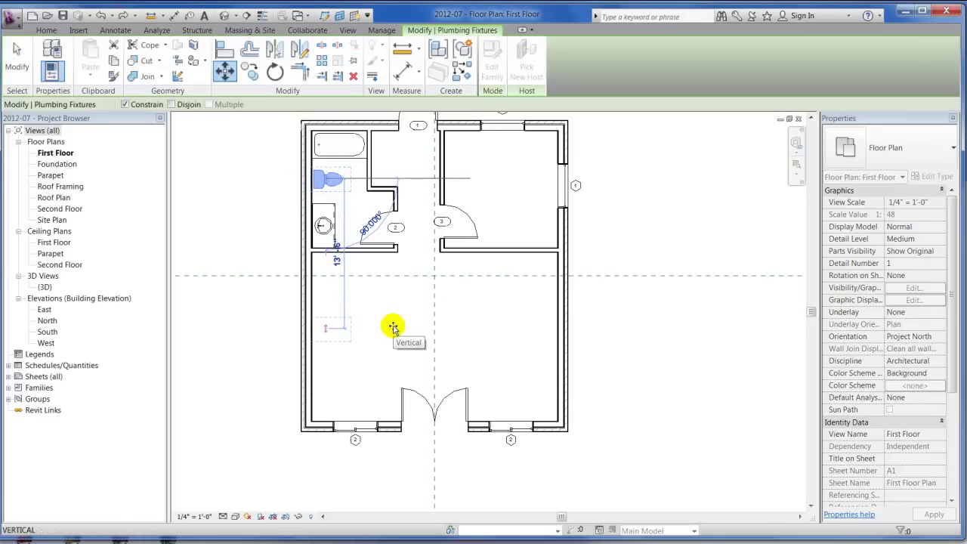
left_click(392, 326)
Move the toilet diagonally from the large room into the upper-right room with Constrain off
scroll(241, 287, "up", 2)
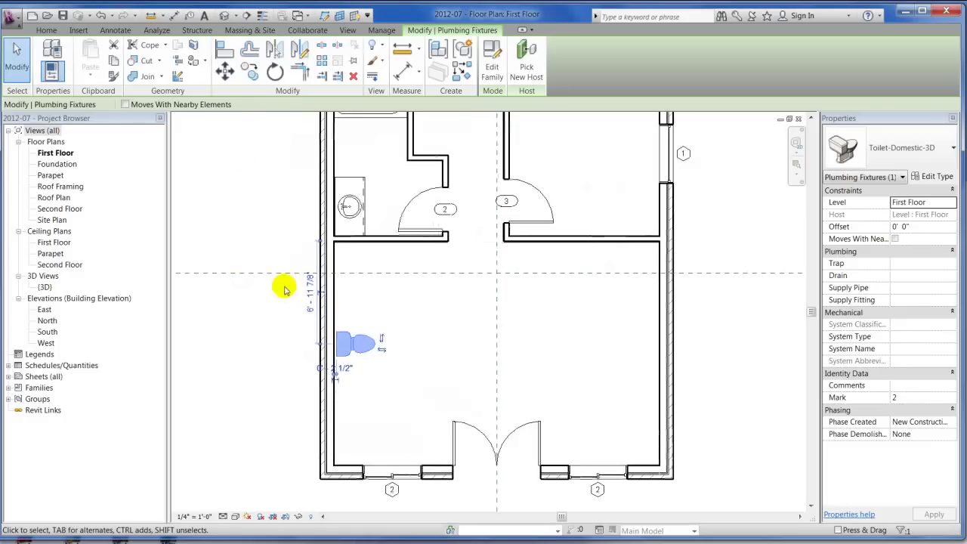
key("m")
key("v")
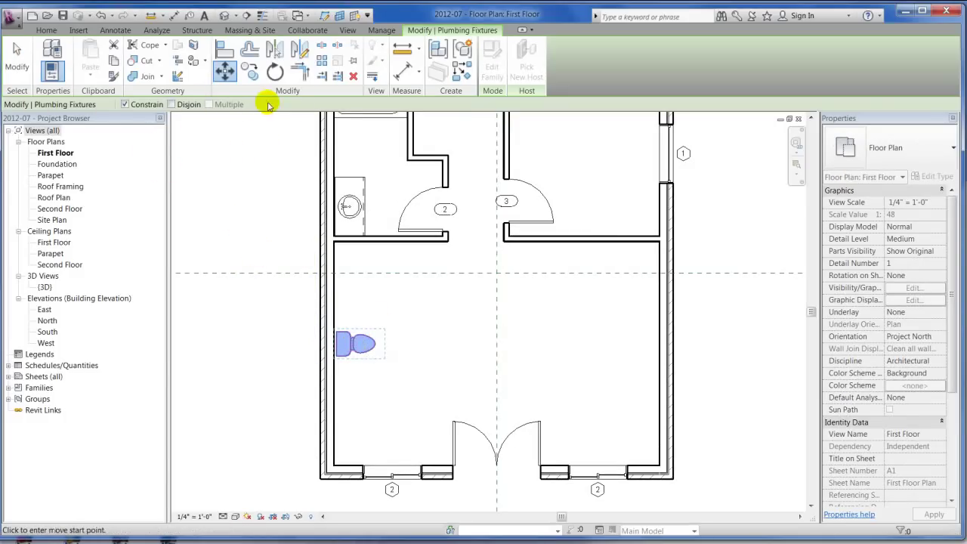
left_click(353, 345)
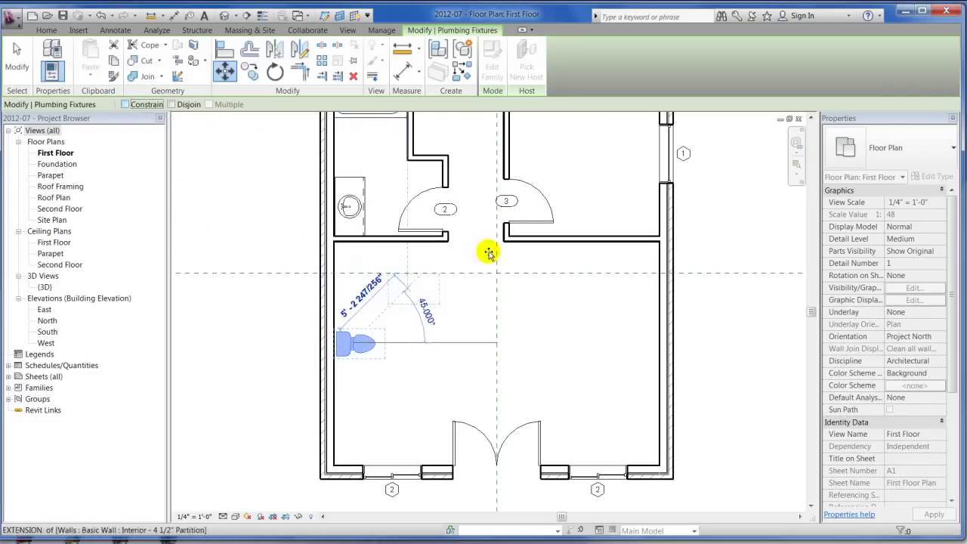
left_click(583, 144)
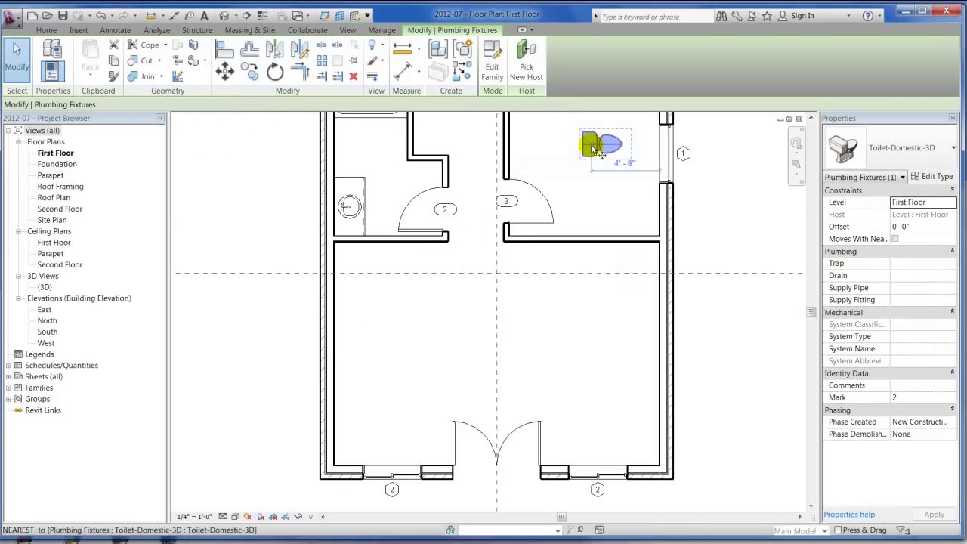
key("m")
key("v")
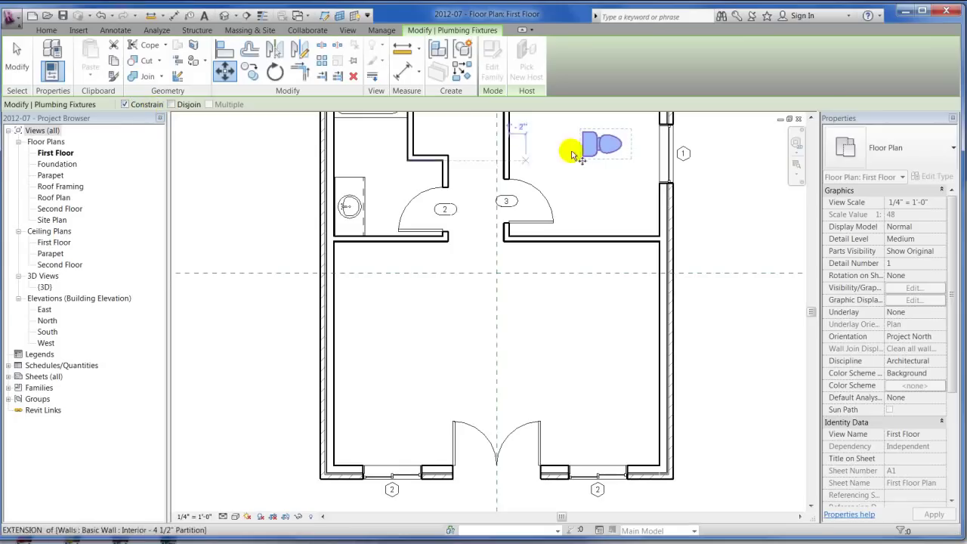
left_click(595, 147)
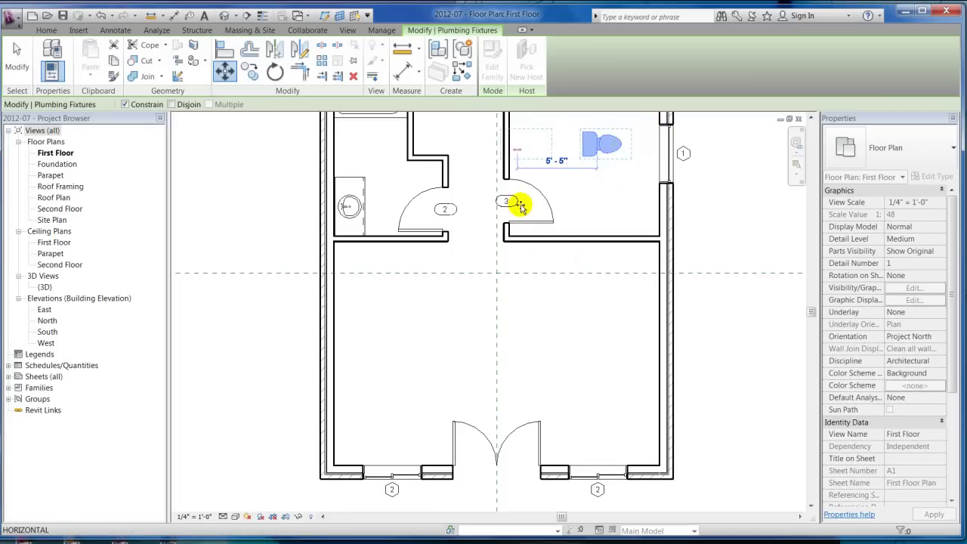
key("Escape")
key("Escape")
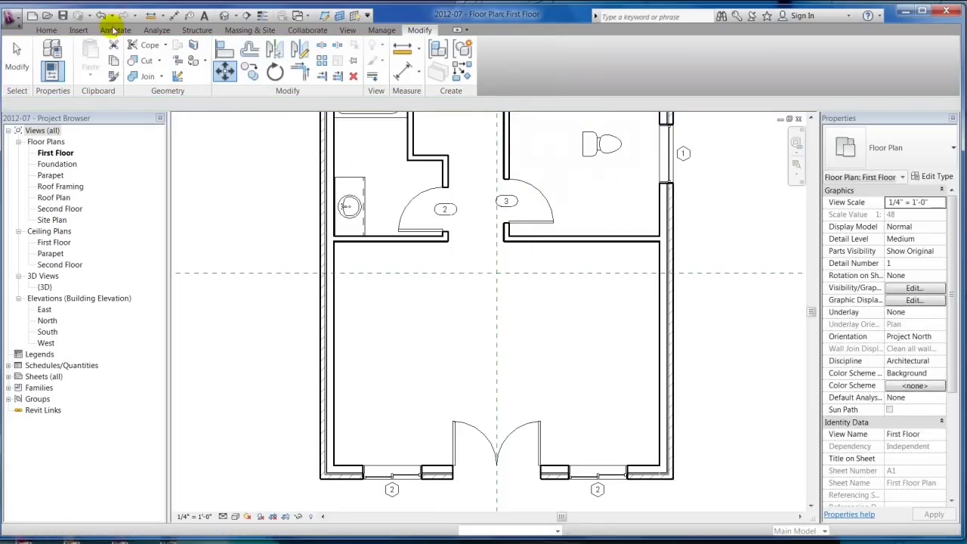
Undo the toilet moves to return the fixture to its original place in the bathroom
left_click(100, 15)
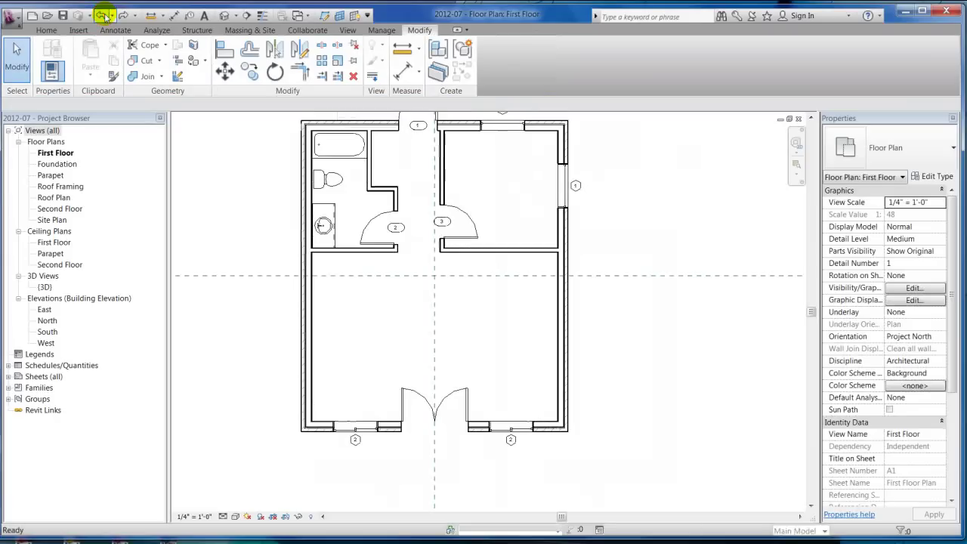
scroll(354, 138, "up", 2)
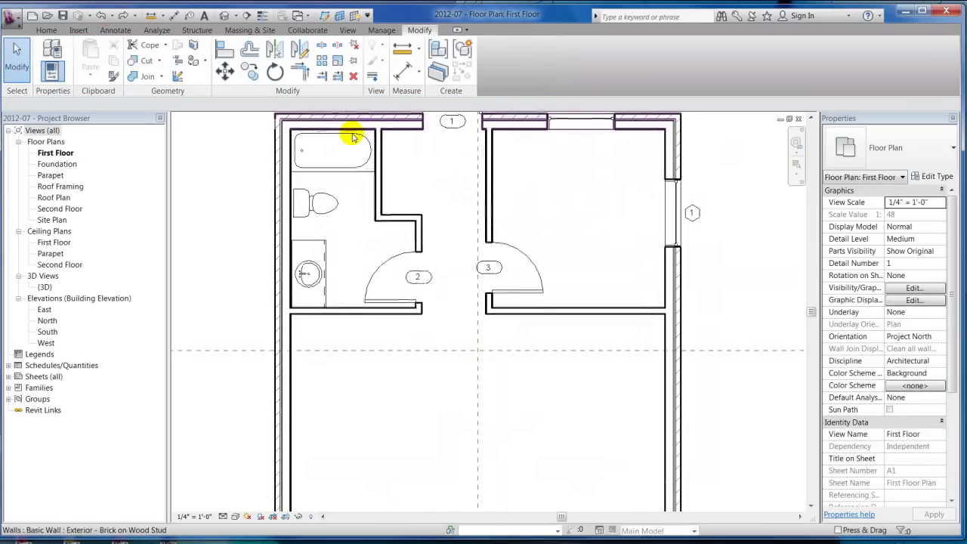
scroll(370, 296, "down", 1)
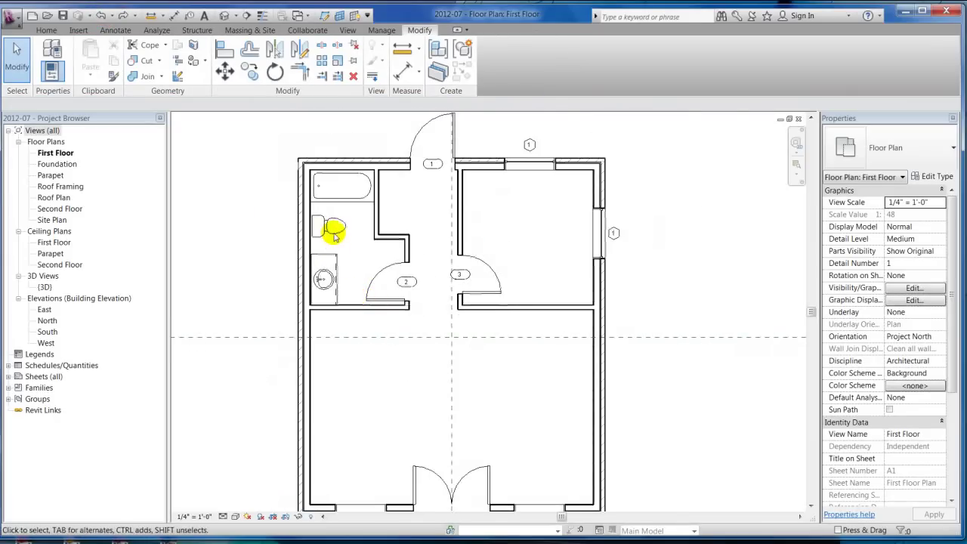
left_click(361, 234)
key("m")
key("v")
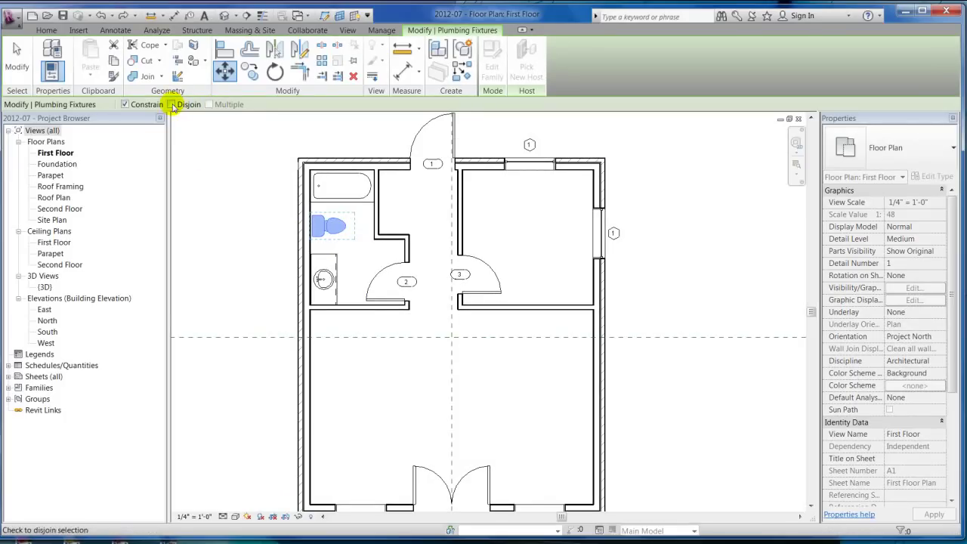
key("Escape")
key("Escape")
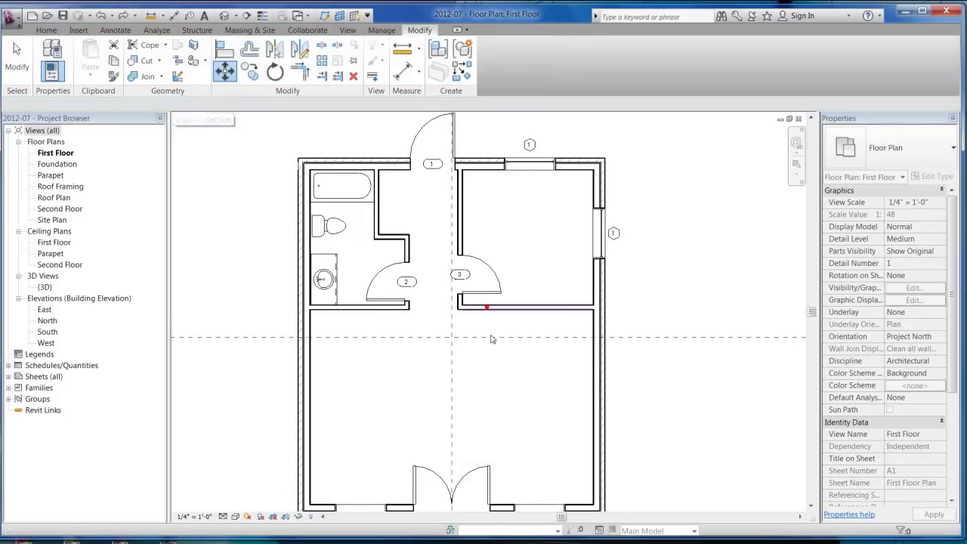
Move the horizontal partition below door 3 down to about 6' 10 1/2" below the bathroom's lower wall with Disjoin off, and undo it
scroll(533, 356, "up", 2)
left_click(467, 261)
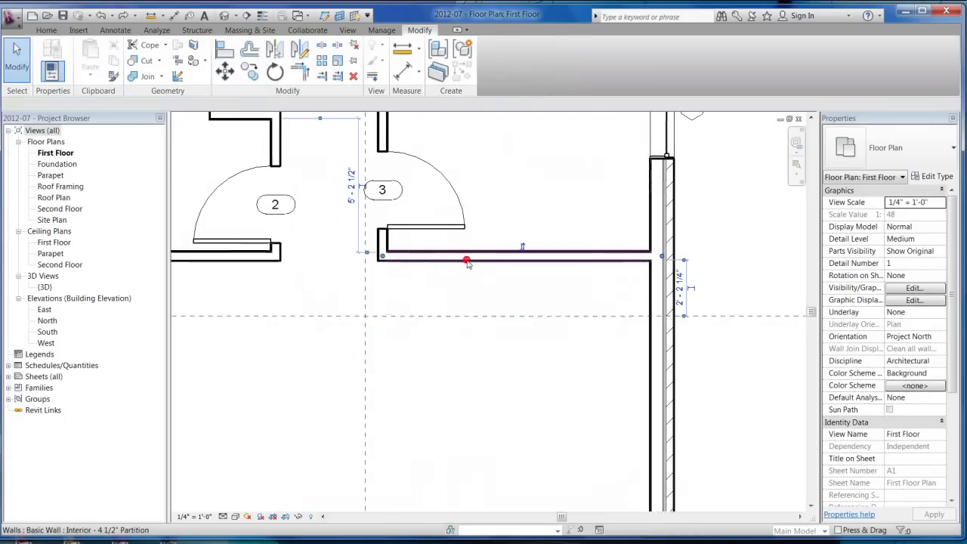
key("m")
key("v")
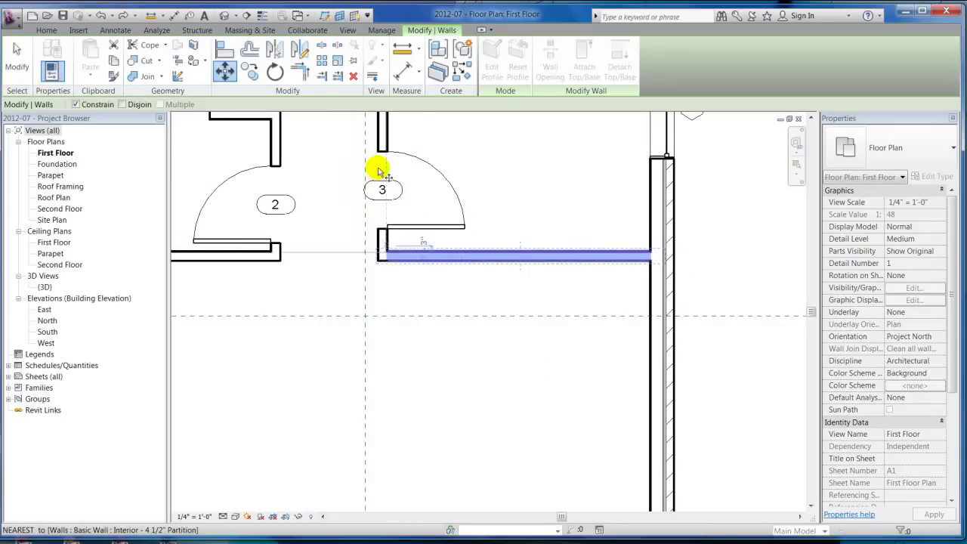
scroll(434, 245, "down", 1)
left_click(461, 255)
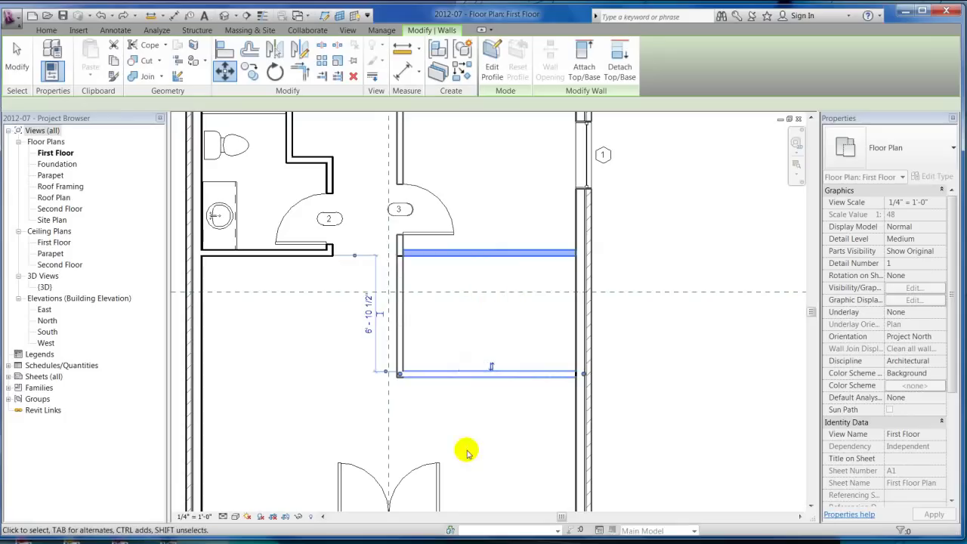
left_click(464, 373)
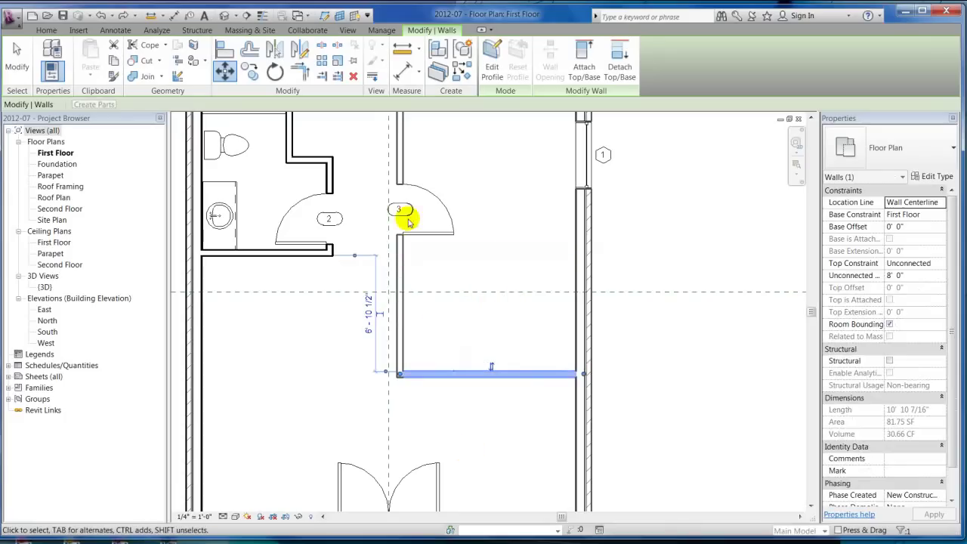
left_click(425, 366)
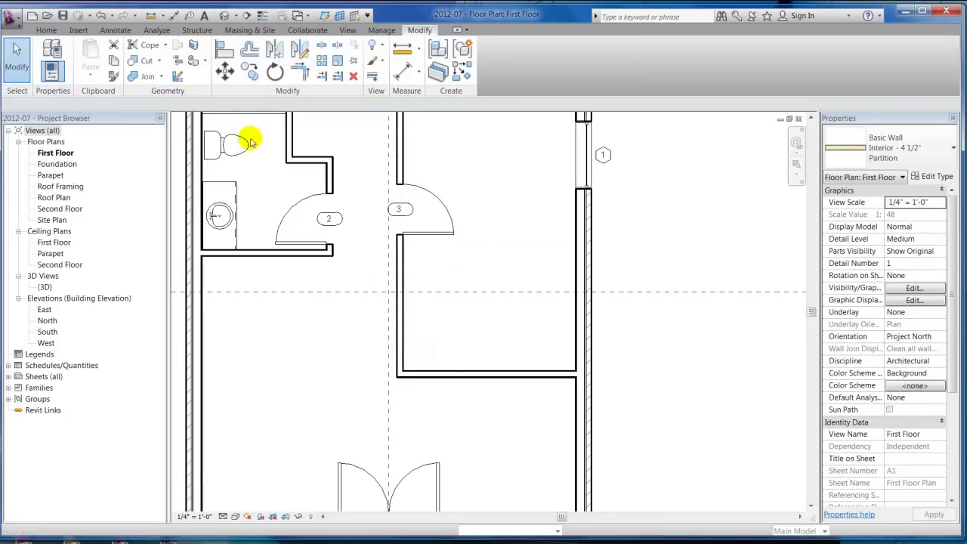
left_click(100, 15)
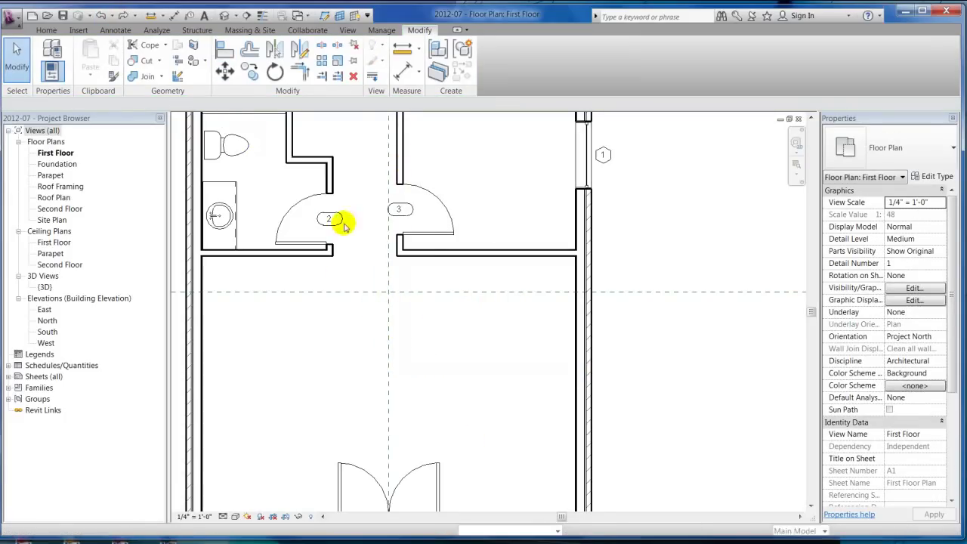
Move the partition below door 3 down to about 5' 5" below the bathroom's lower wall with Disjoin on, and undo it
left_click(436, 252)
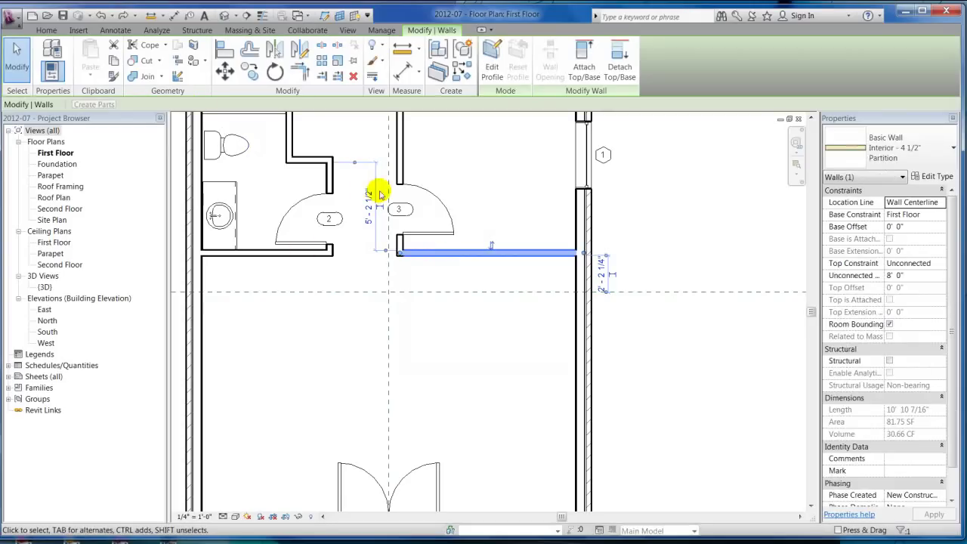
key("m")
key("v")
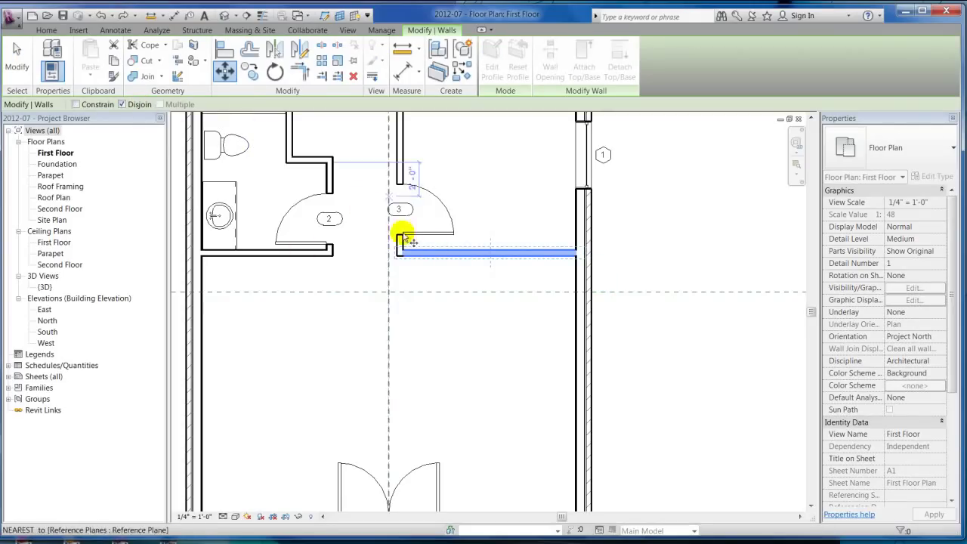
left_click(436, 252)
left_click(427, 346)
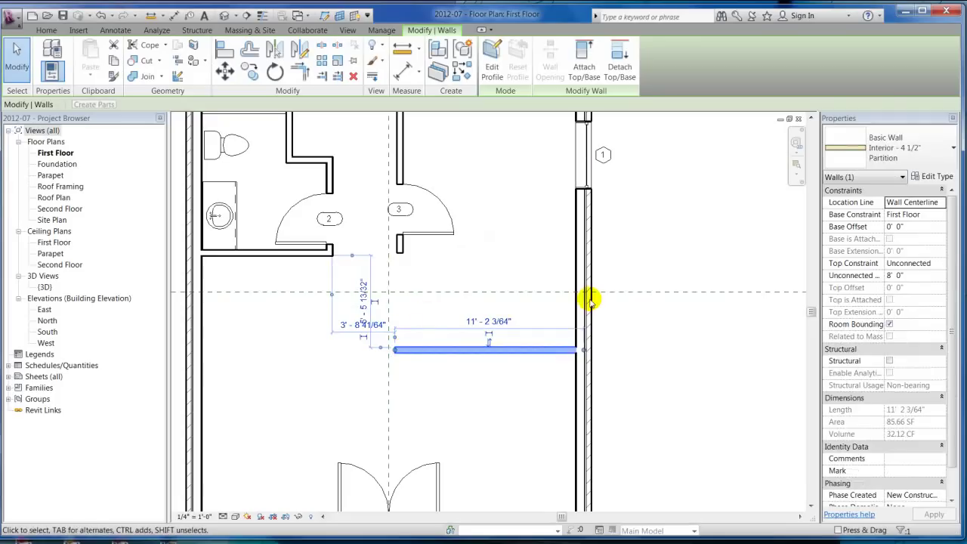
key("Escape")
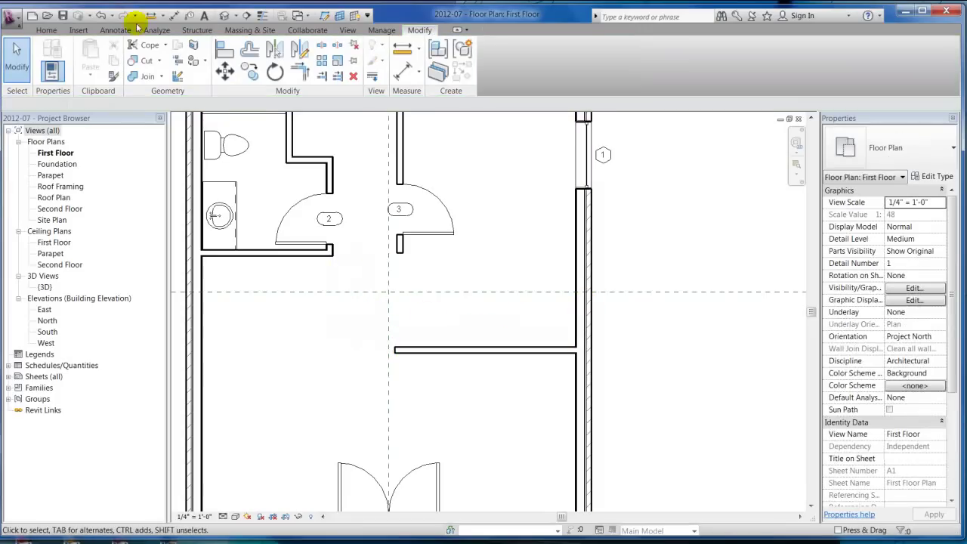
left_click(98, 16)
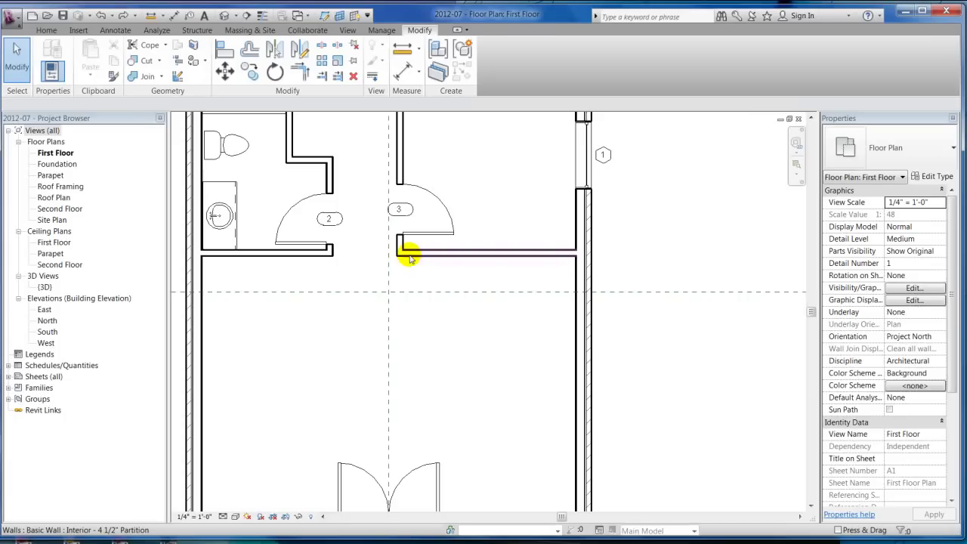
Copy the partition below door 3 straight down into the large room, leaving about 5' 2 1/2" between the two walls
left_click(409, 258)
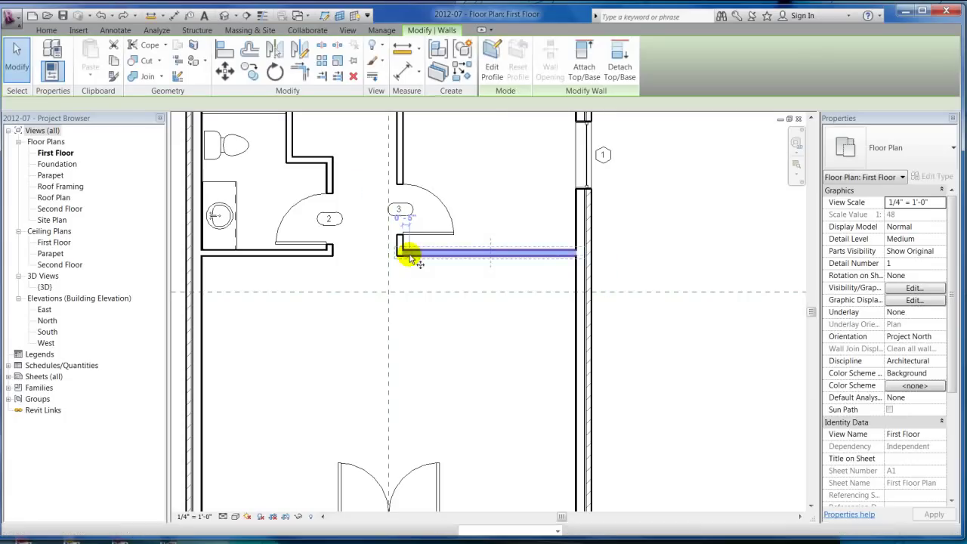
key("m")
key("v")
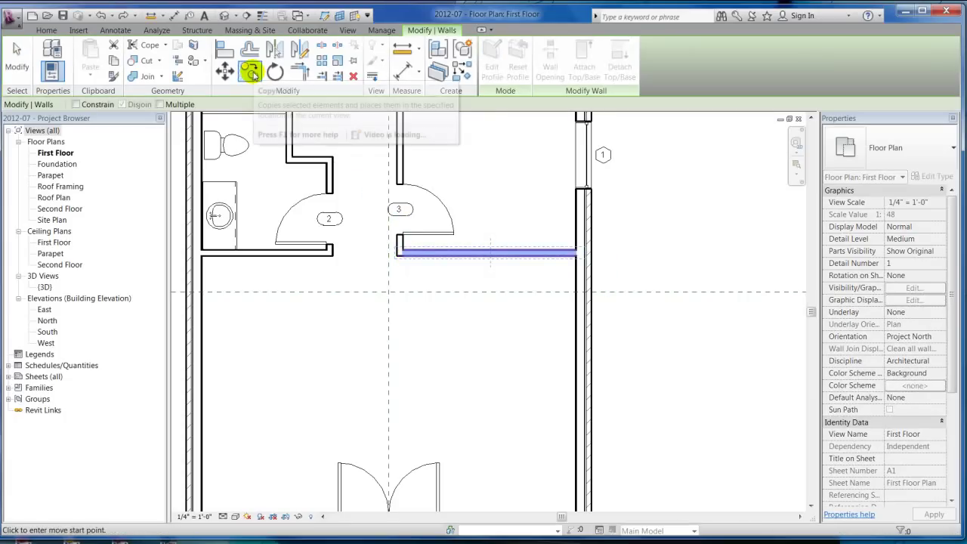
left_click(464, 252)
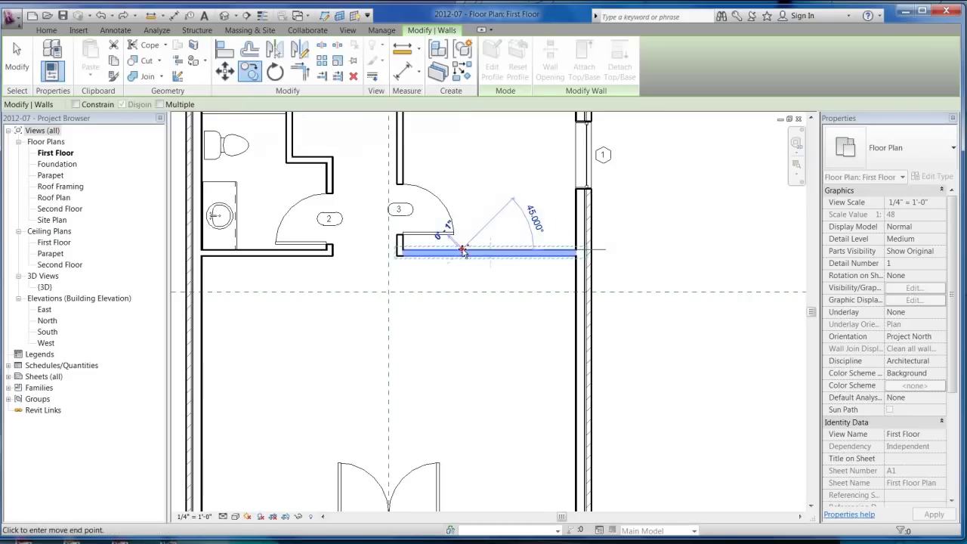
left_click(463, 345)
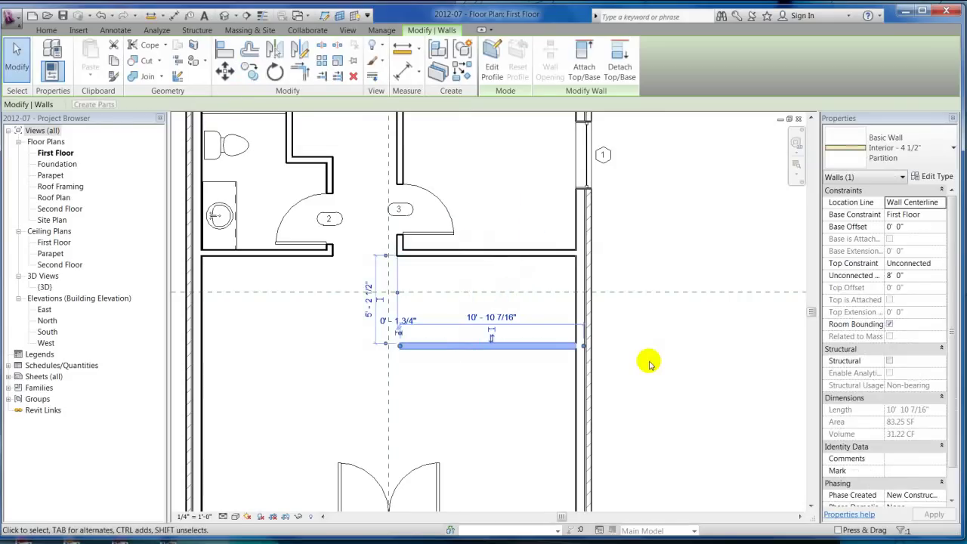
Copy the new partition to four scattered spots in and around the large room with Constrain off and Multiple on
key("m")
key("v")
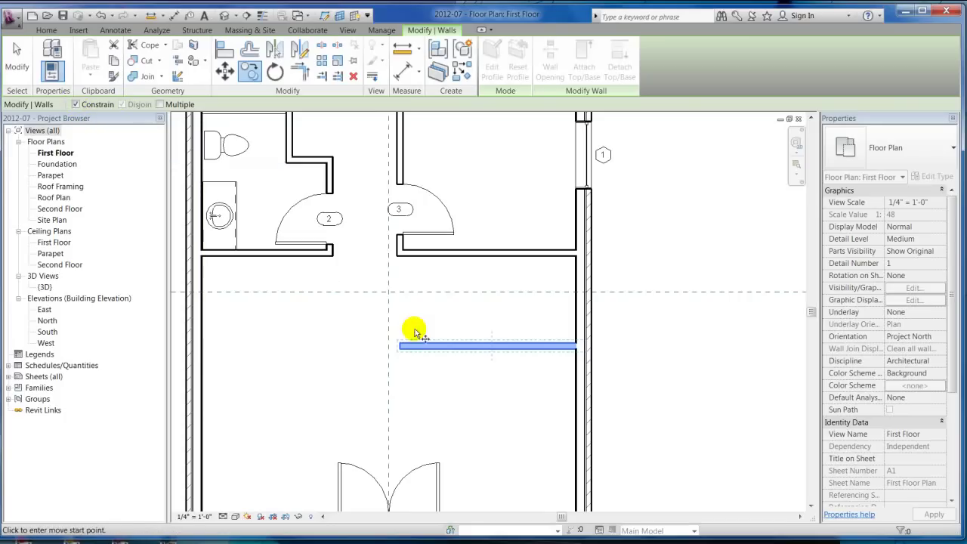
left_click(458, 344)
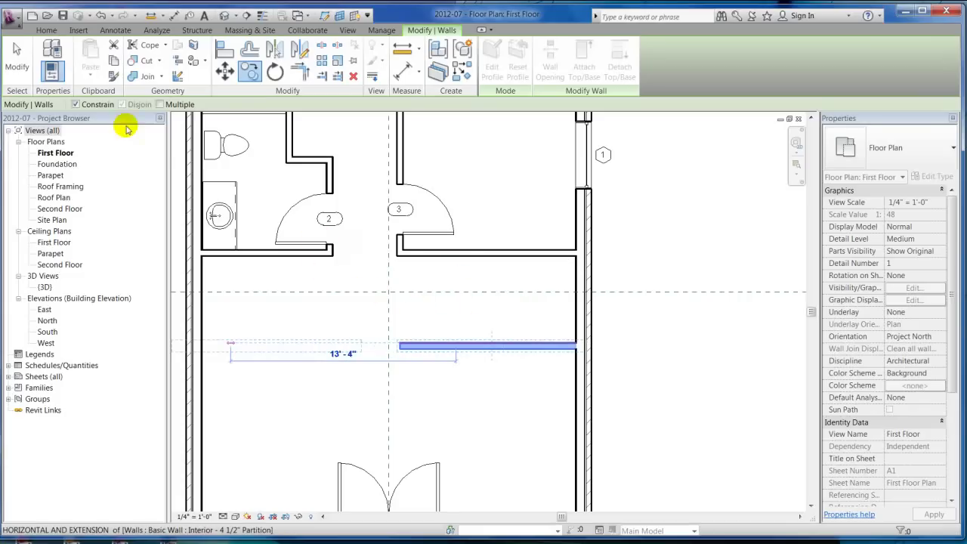
left_click(99, 106)
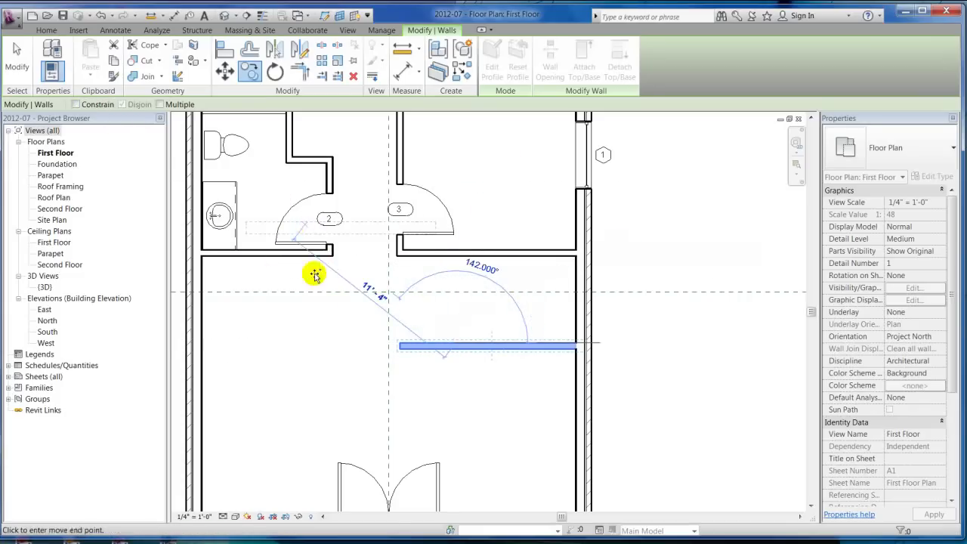
left_click(160, 105)
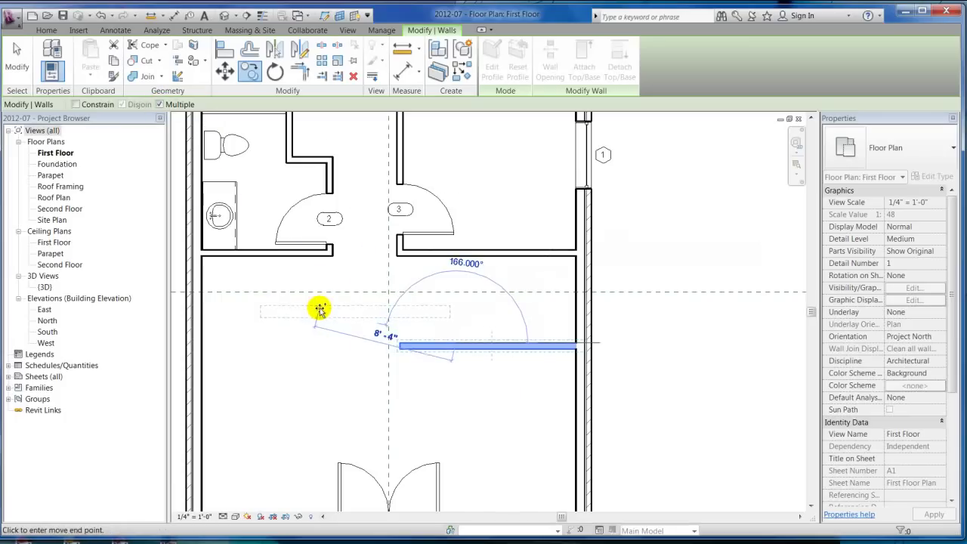
left_click(320, 309)
left_click(281, 397)
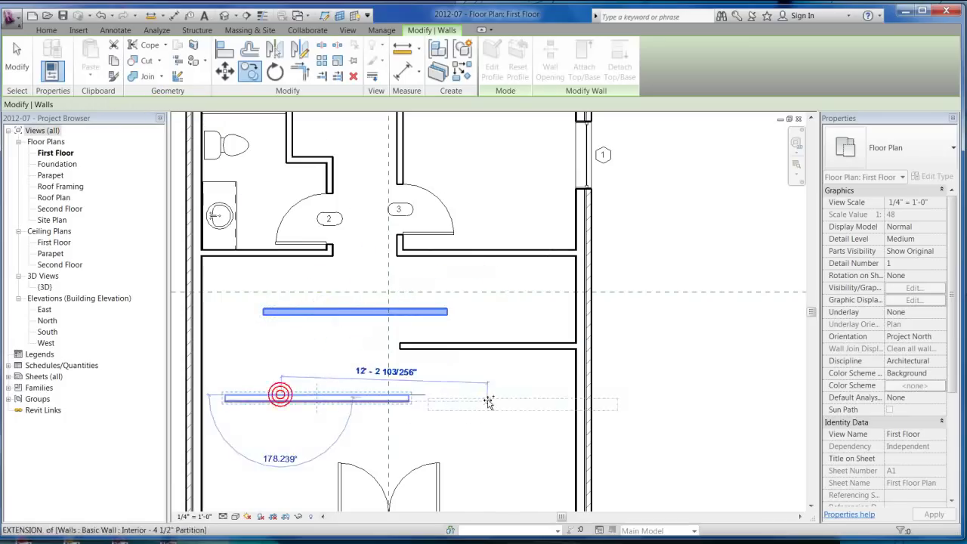
left_click(495, 423)
left_click(504, 279)
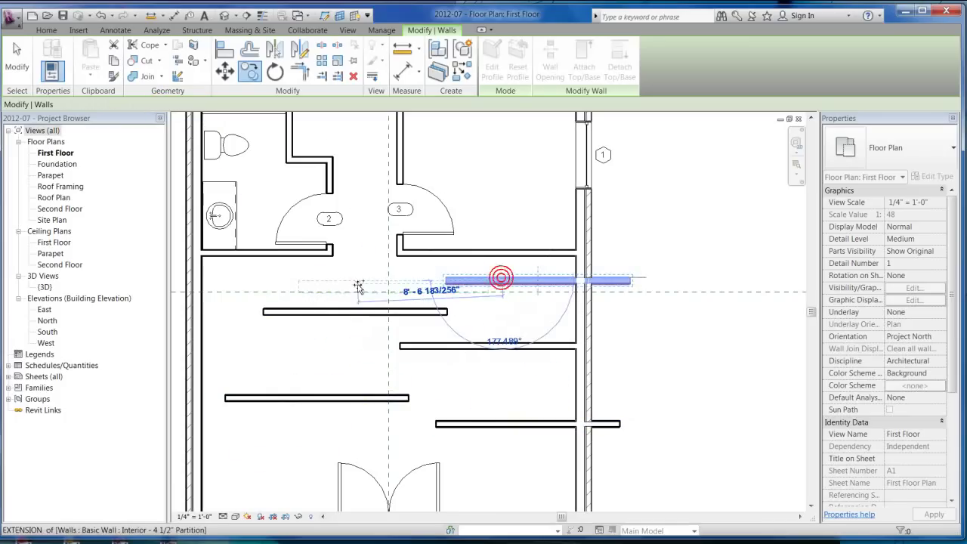
key("Escape")
key("Escape")
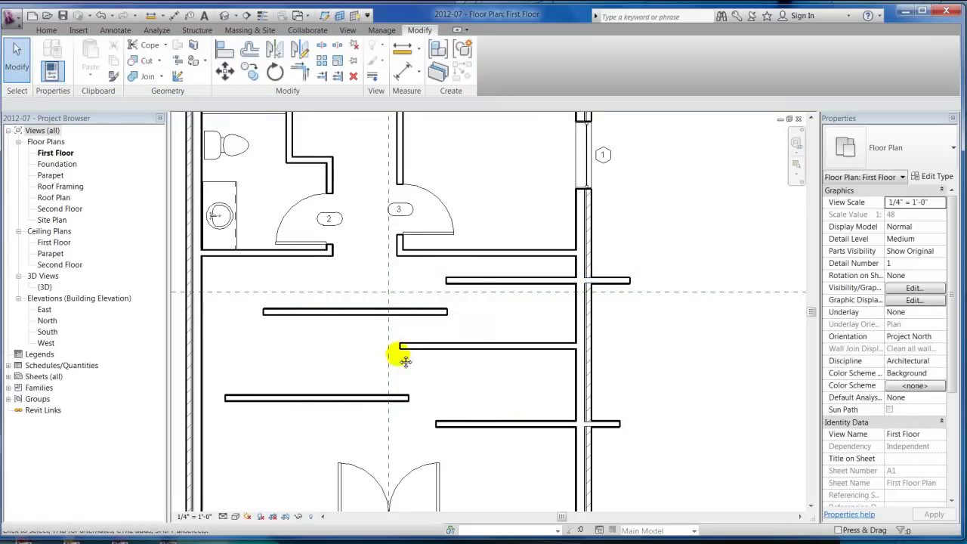
Delete all five copied partition walls in and around the large room
middle_click_drag(406, 353, 404, 296)
scroll(436, 383, "down", 3)
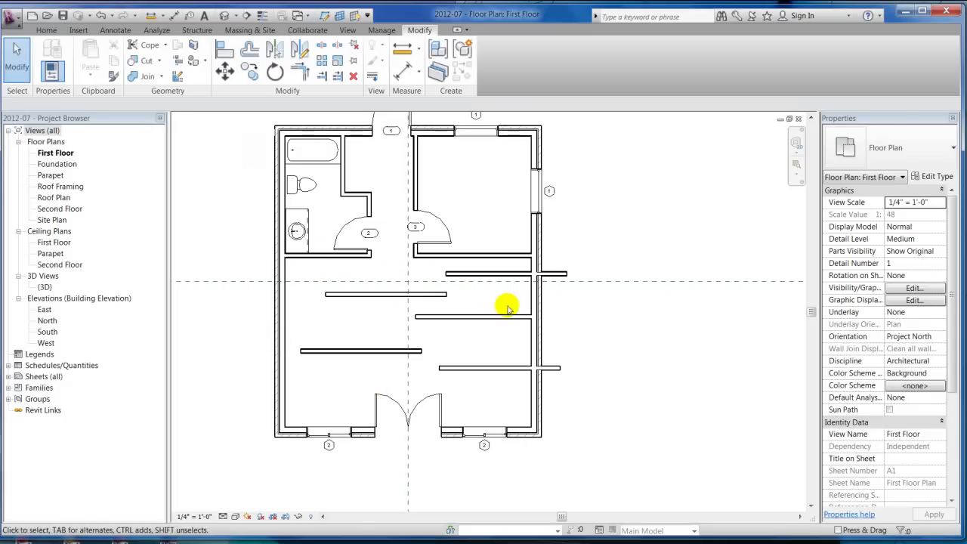
scroll(453, 330, "up", 2)
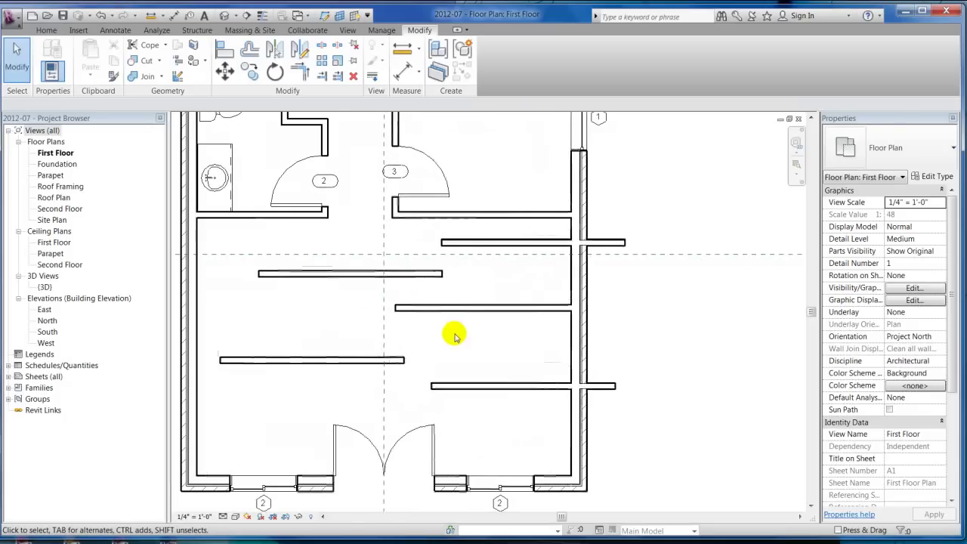
left_click(470, 244)
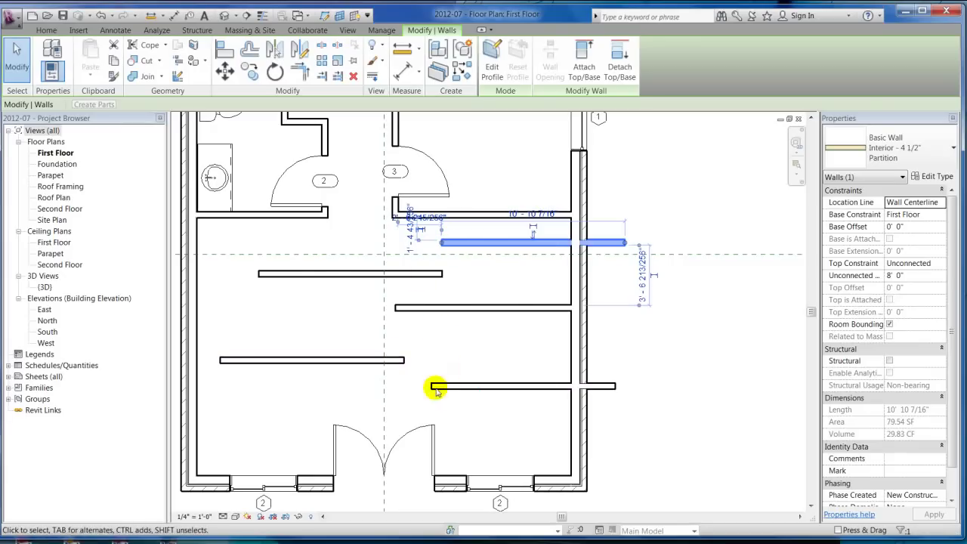
left_click(453, 384, "ctrl")
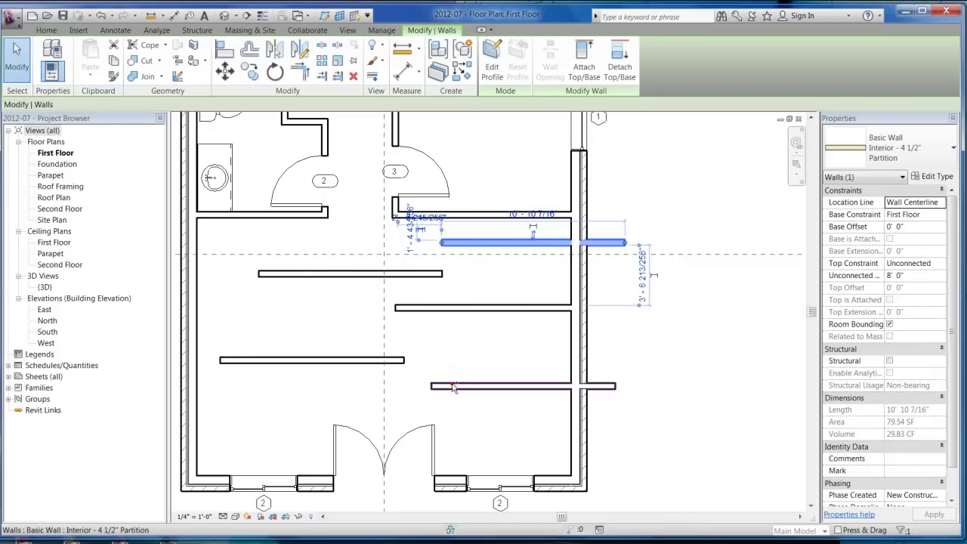
left_click(443, 306, "ctrl")
left_click(410, 273, "ctrl")
left_click(402, 359, "ctrl")
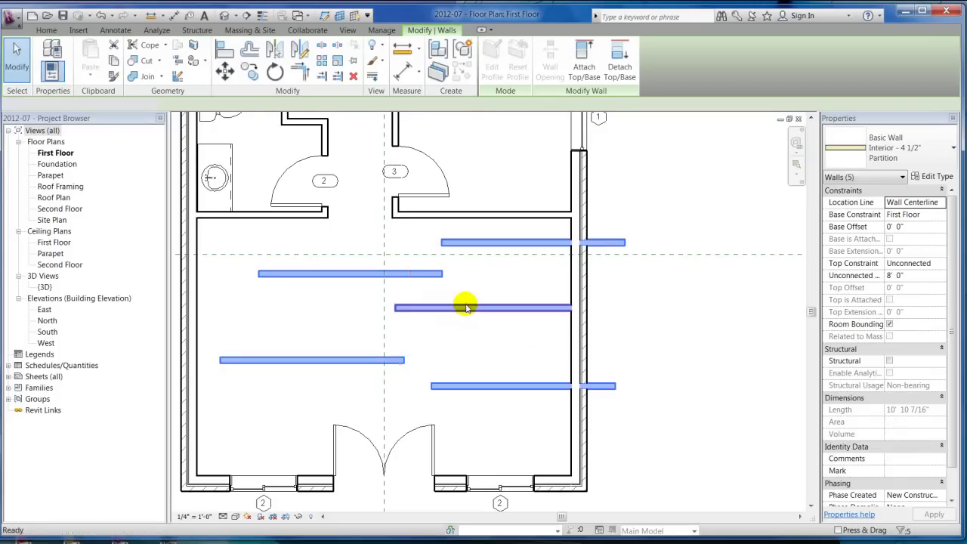
key("Delete")
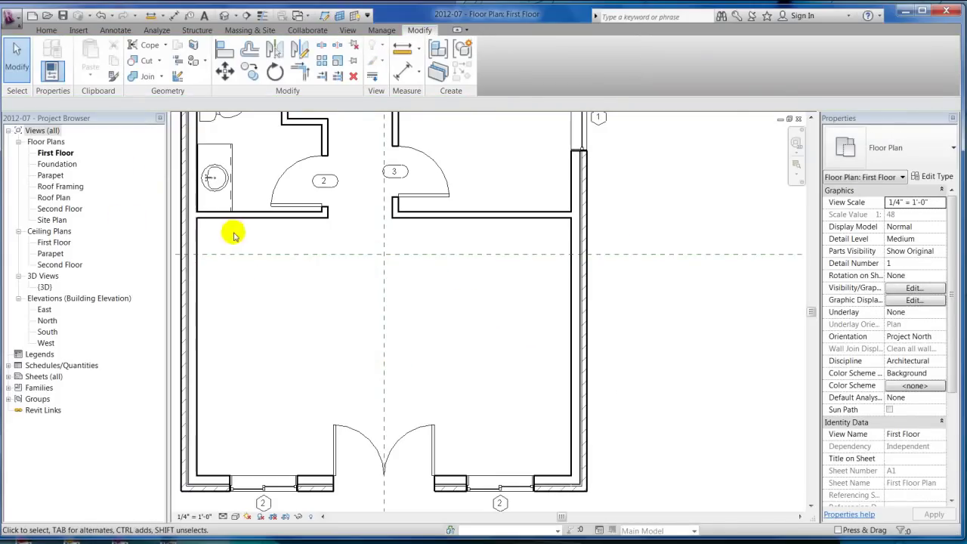
Copy the two partitions below doors 2 and 3 together straight down into the large room
middle_click_drag(271, 248, 372, 328)
left_click(545, 295)
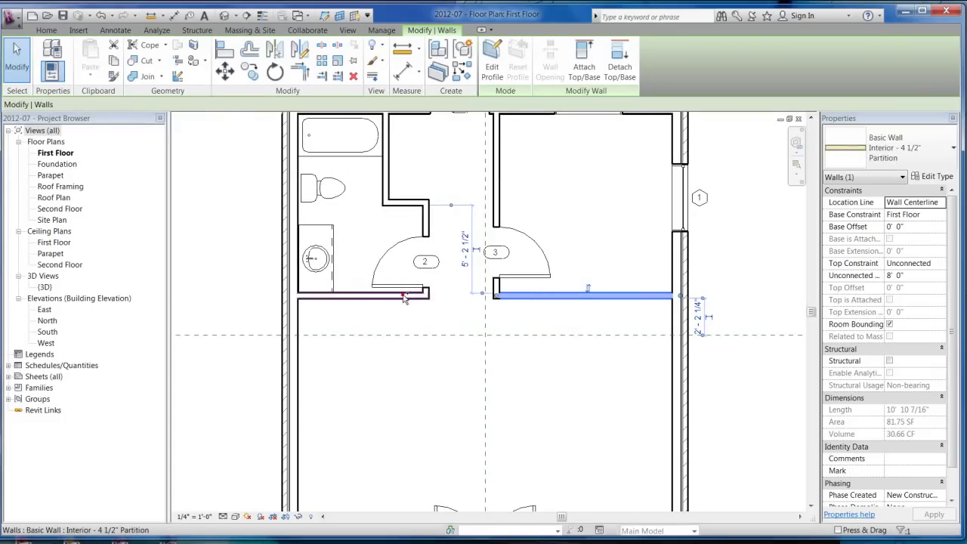
left_click(404, 298, "ctrl")
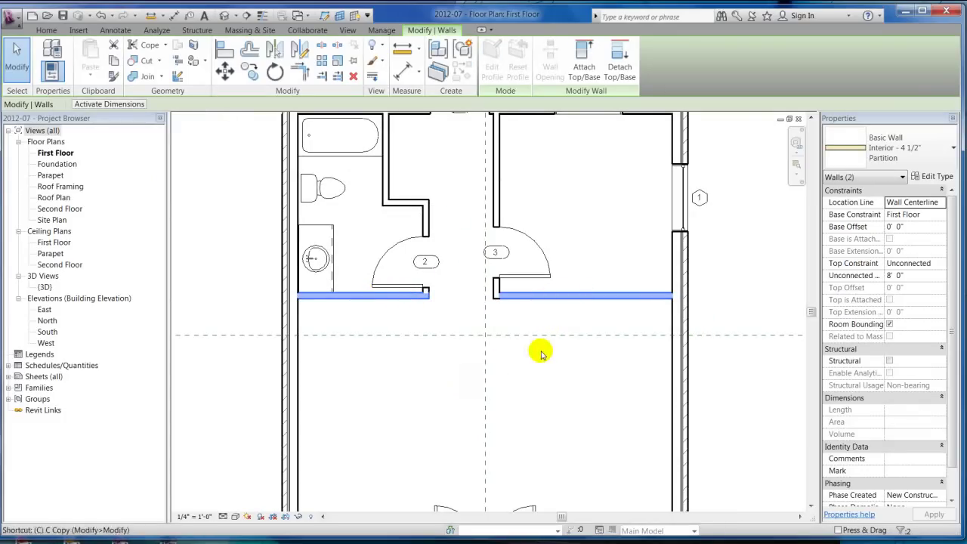
key("c")
key("o")
left_click(522, 333)
left_click(545, 470)
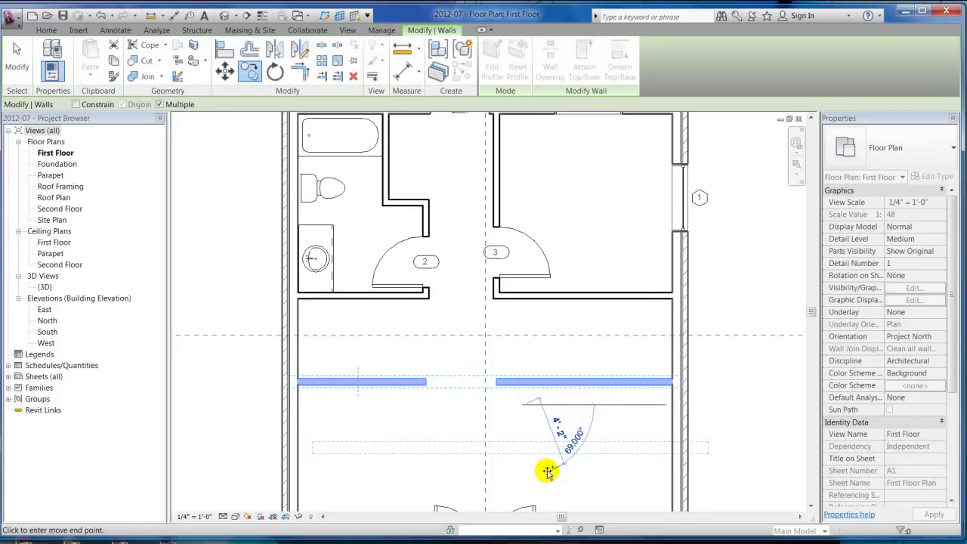
key("Escape")
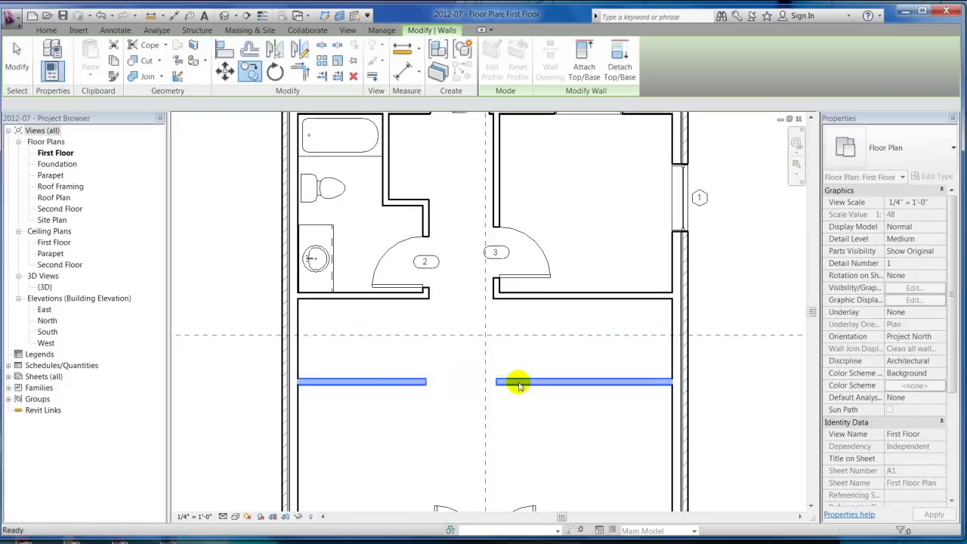
Delete the two copied partitions from the large room
left_click(516, 382)
key("Delete")
left_click(414, 382)
key("Delete")
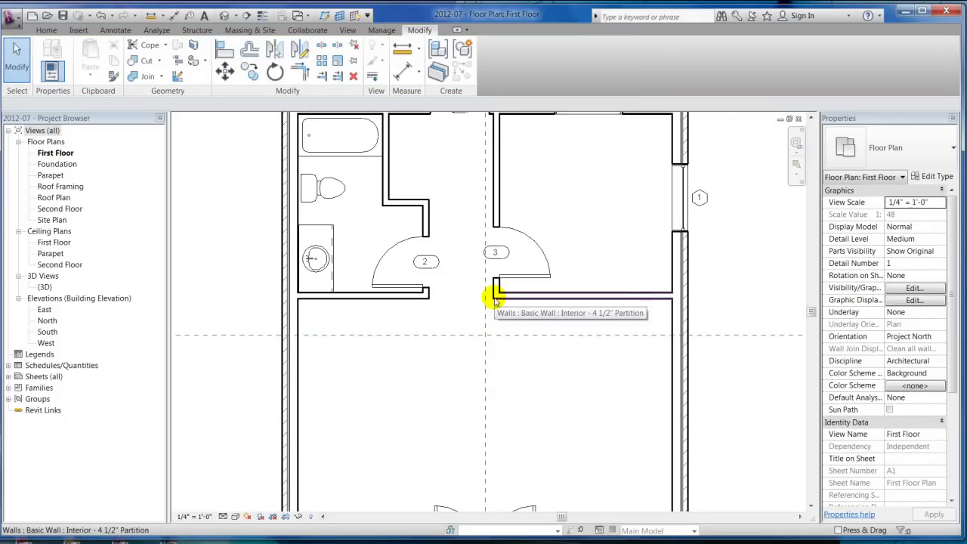
Move the toilet to the bathroom's right wall and back again, about 9" off the left wall and 4' 11 5/8" below the upper wall
middle_click_drag(422, 263, 397, 205)
middle_click_drag(397, 295, 385, 356)
scroll(351, 291, "up", 2)
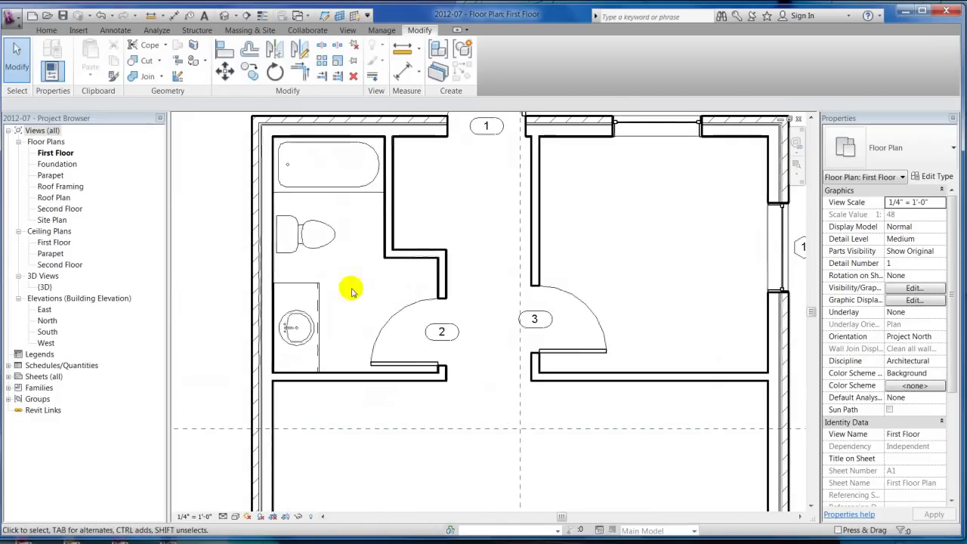
left_click(386, 325)
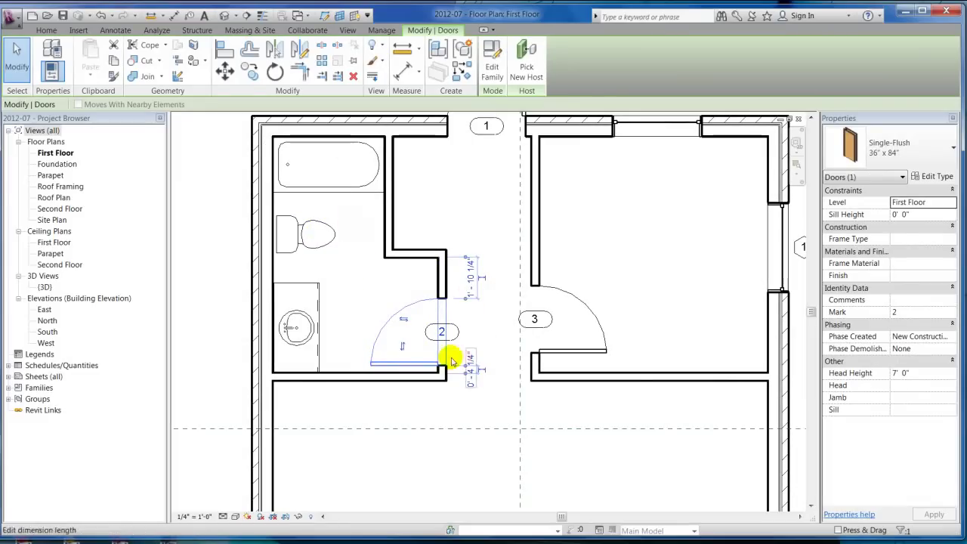
left_click(336, 253)
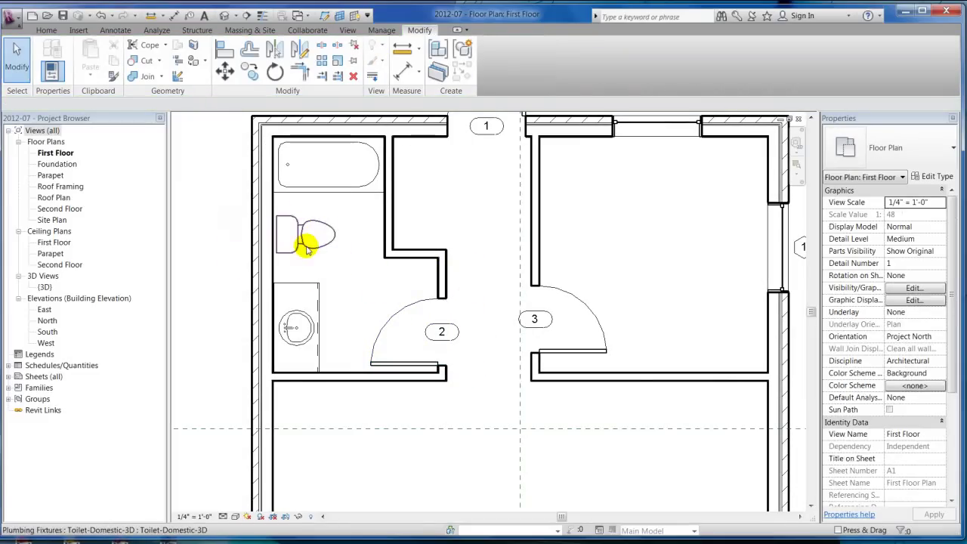
left_click(306, 252)
scroll(352, 268, "up", 2)
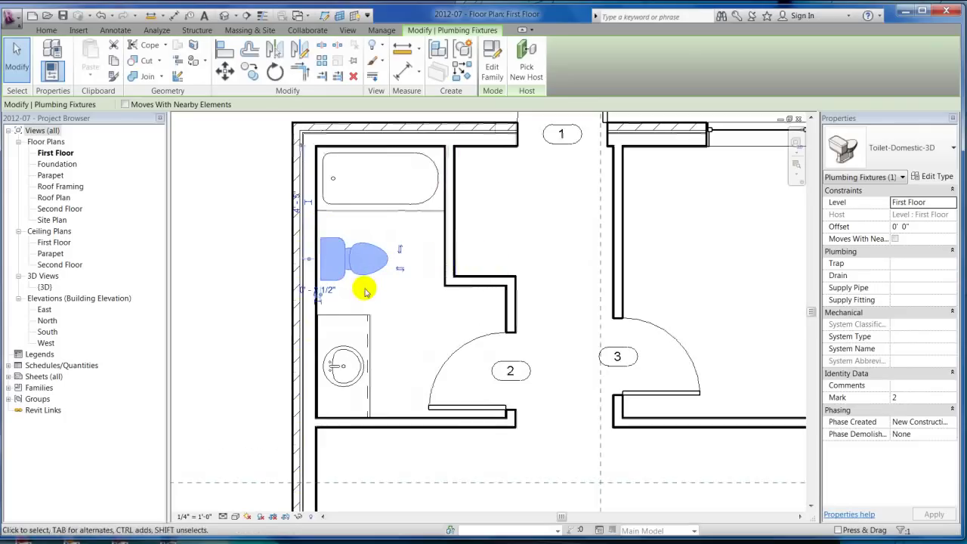
left_click_drag(345, 270, 430, 273)
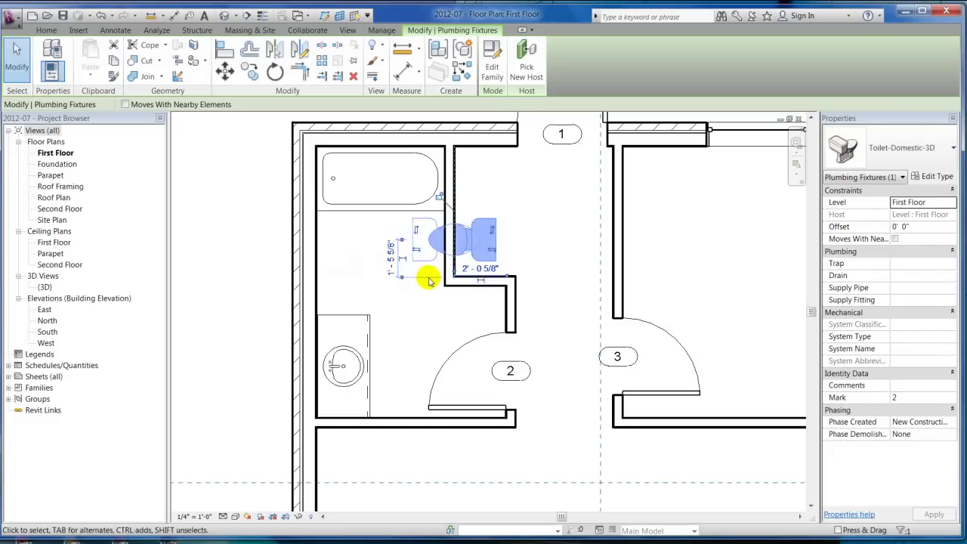
left_click_drag(431, 238, 365, 271)
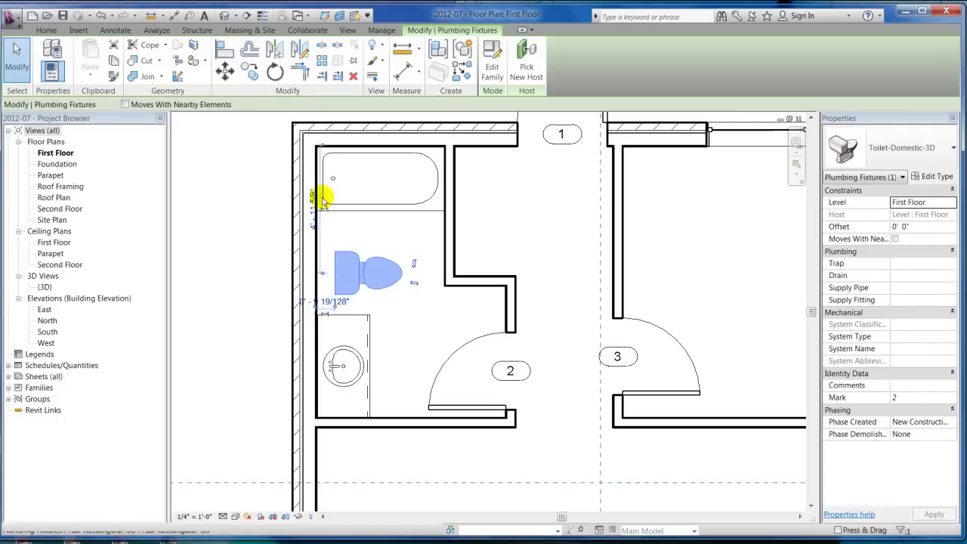
Rotate the bathroom toilet 180° about its centre, and undo that rotation together with the preceding move
scroll(280, 176, "up", 2)
scroll(393, 290, "down", 1)
left_click(275, 72)
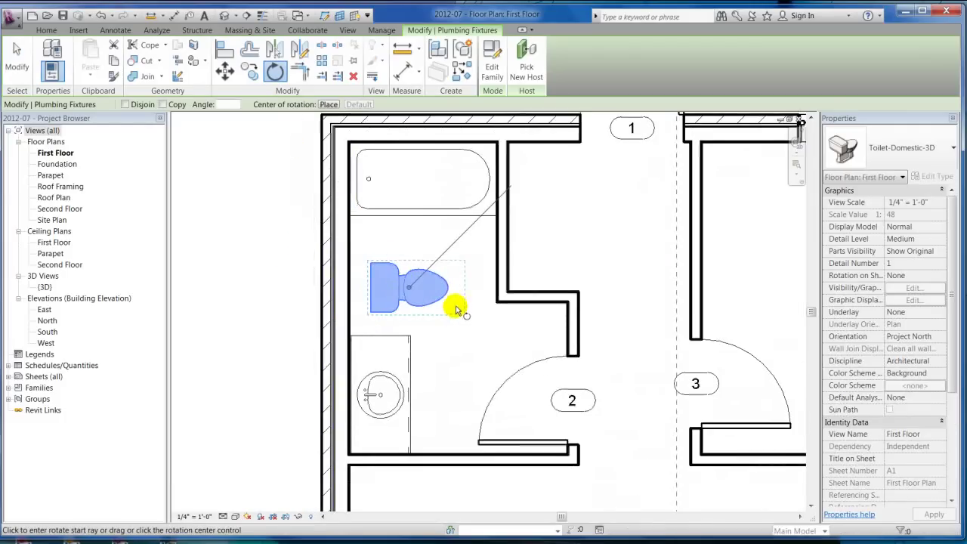
scroll(426, 273, "up", 2)
scroll(426, 281, "down", 1)
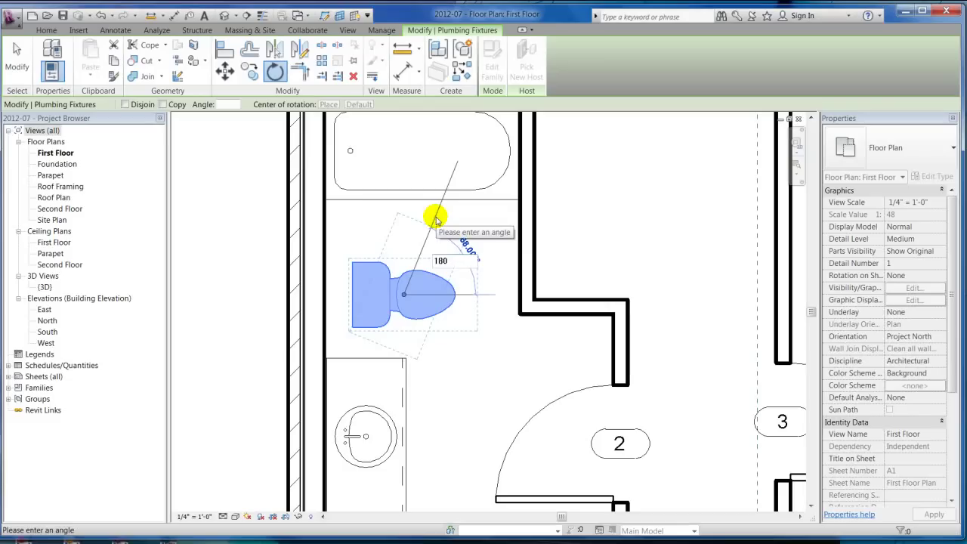
key("Return")
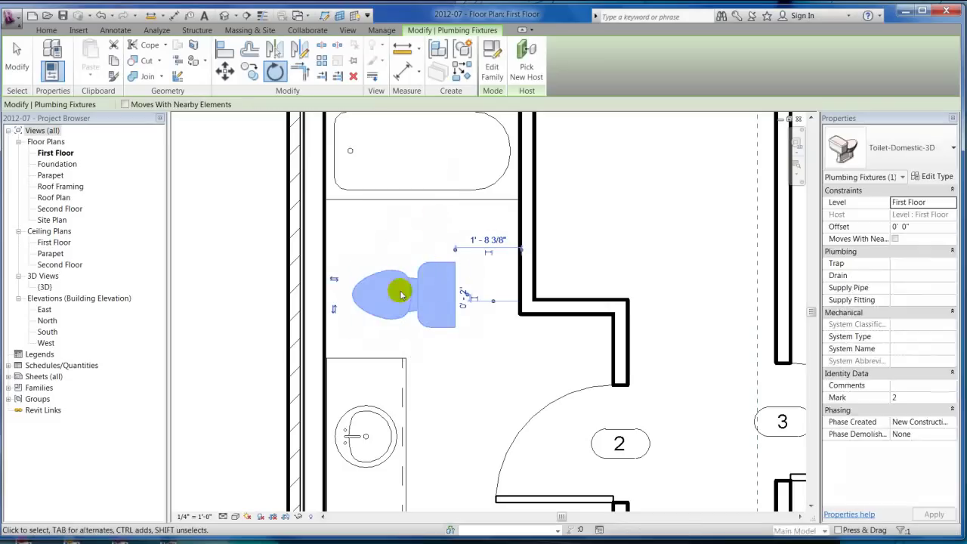
left_click(442, 244)
scroll(442, 238, "down", 3)
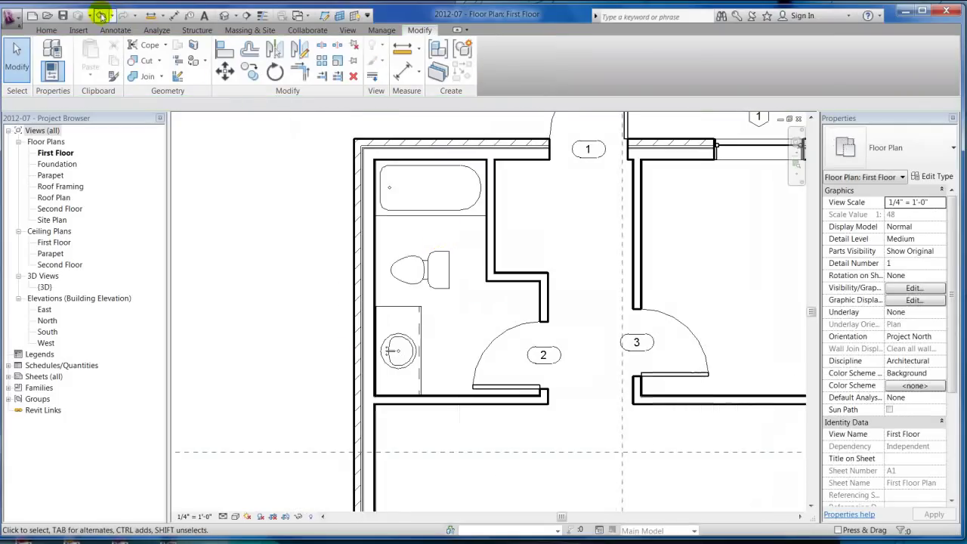
left_click(100, 15)
left_click(101, 15)
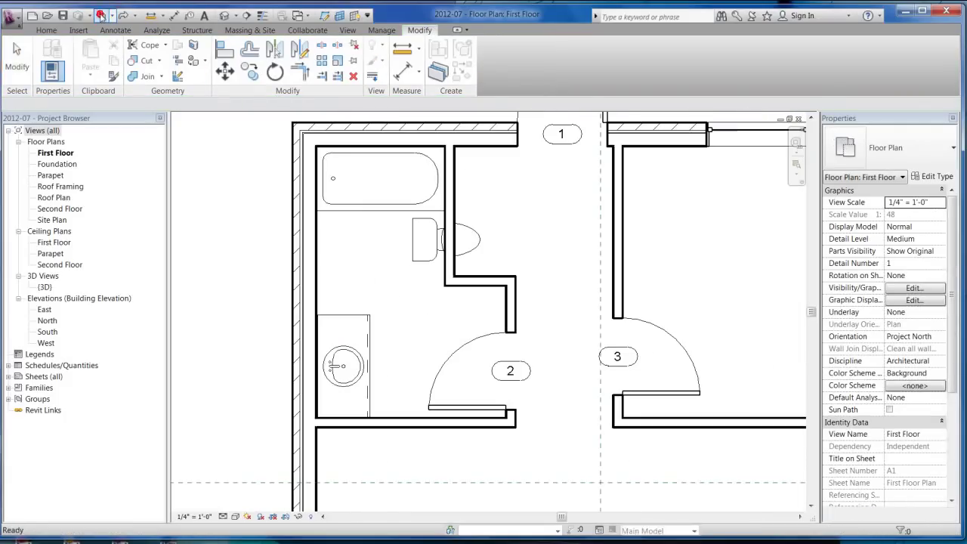
Move the toilet from the bathroom to the open space outside the building's left exterior wall
left_click(418, 262)
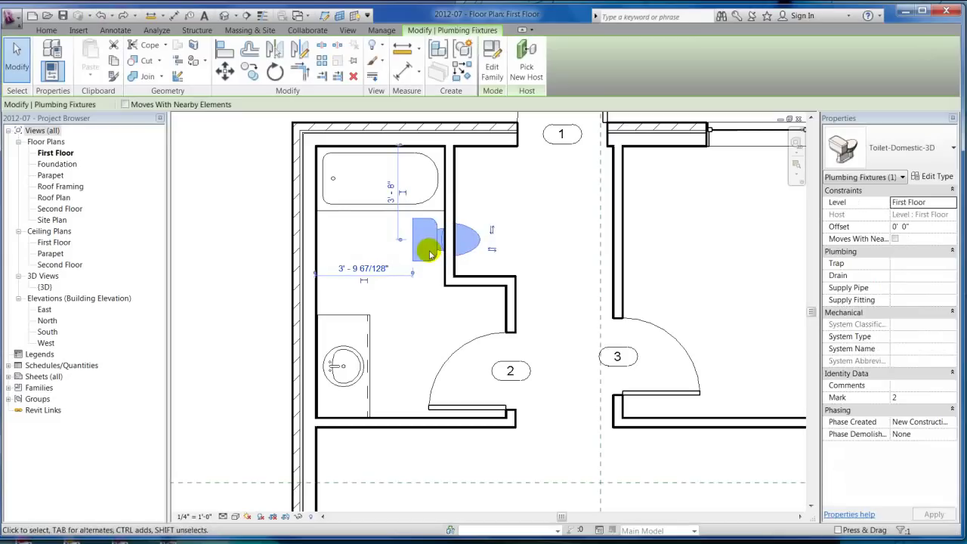
key("m")
key("v")
left_click(430, 249)
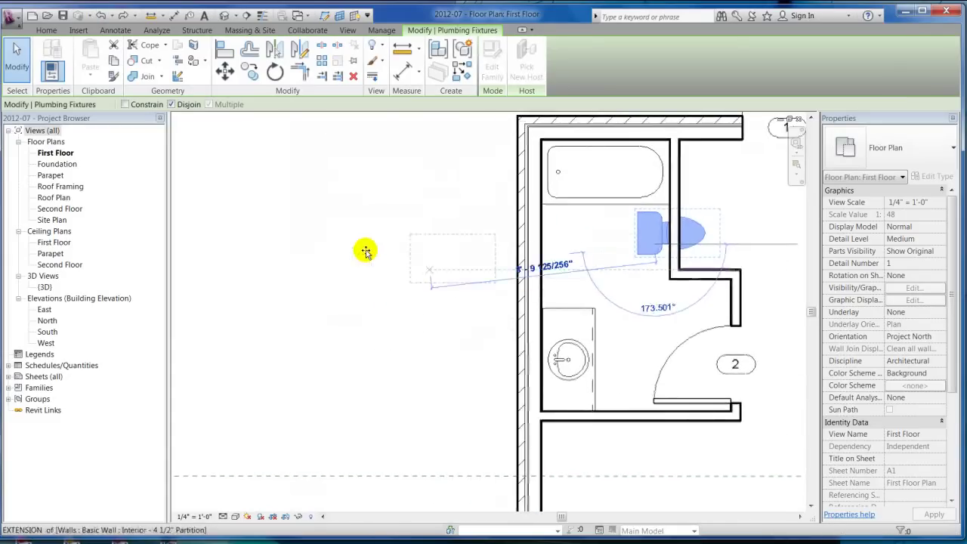
left_click(360, 299)
Copy the toilet straight down once, placing the copy directly below the original outside the building
key("c")
key("o")
left_click(382, 243)
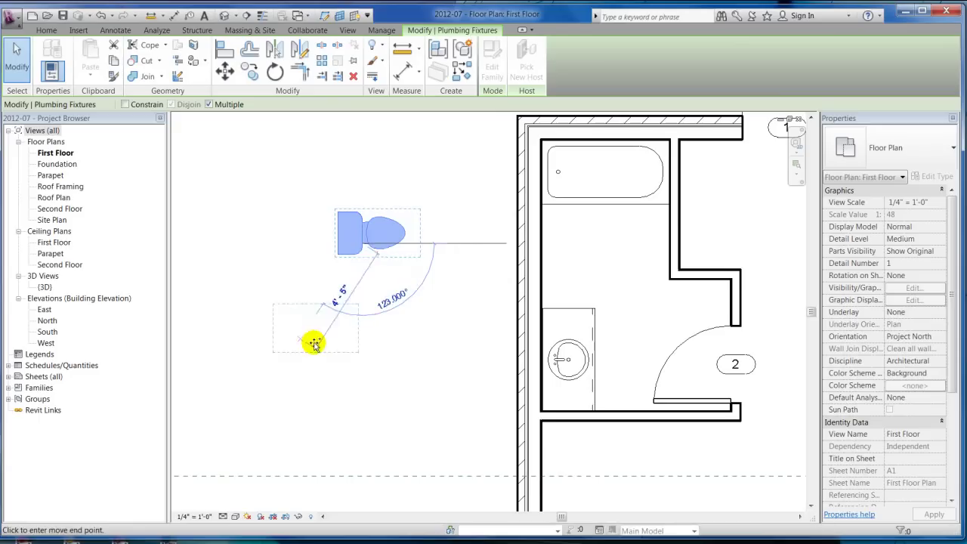
left_click(361, 325)
key("Escape")
key("Escape")
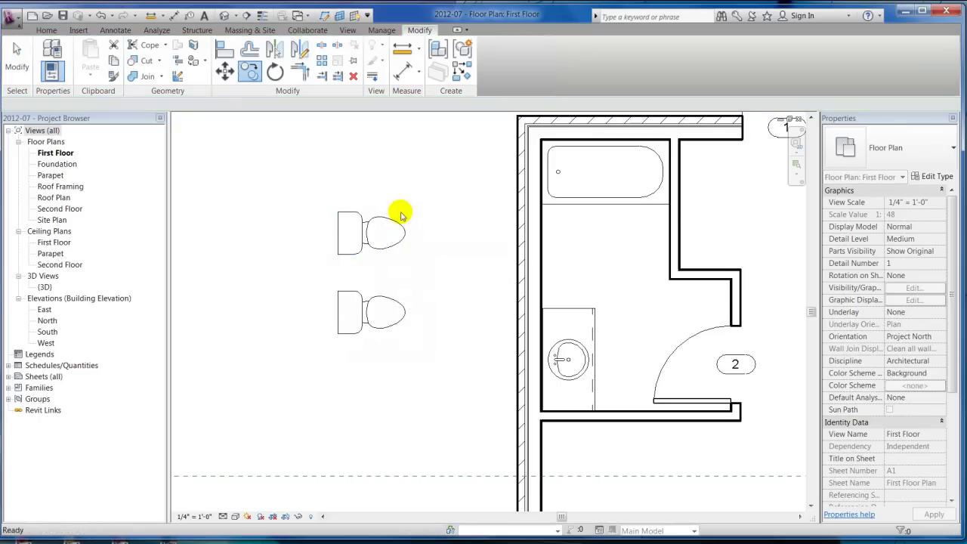
Rotate both toilets together about their shared centre until the bowls face the upper left, and undo the rotation
left_click(395, 234)
left_click(383, 302, "ctrl")
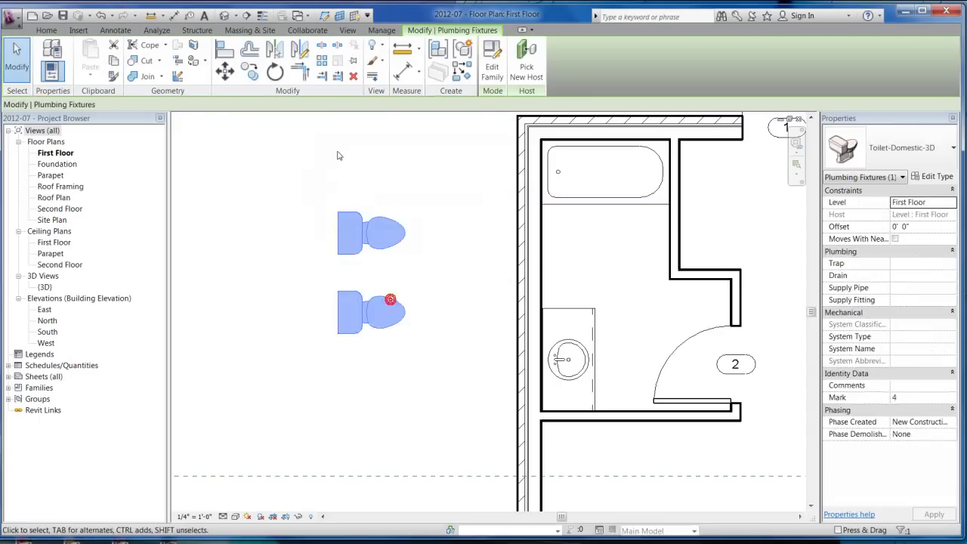
left_click(275, 73)
scroll(379, 274, "up", 3)
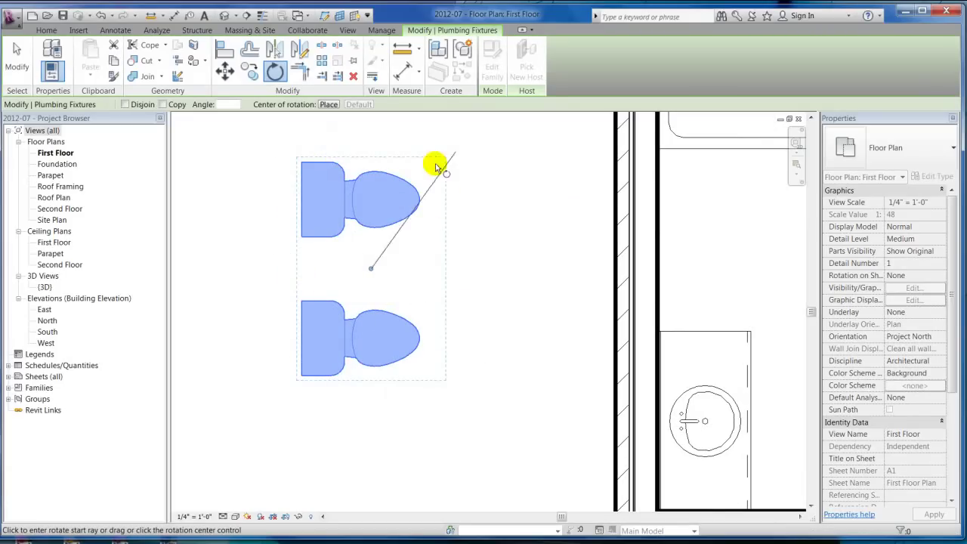
scroll(473, 365, "down", 1)
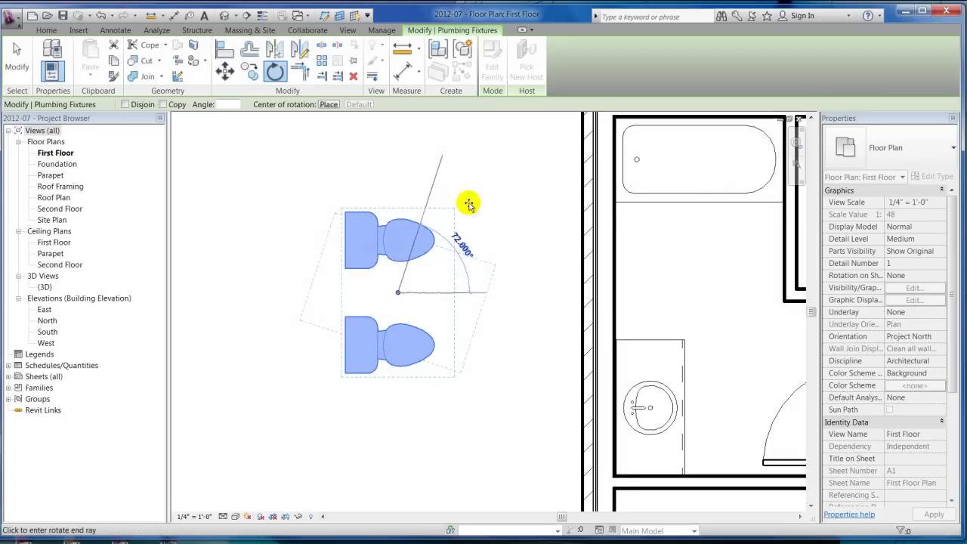
left_click(300, 193)
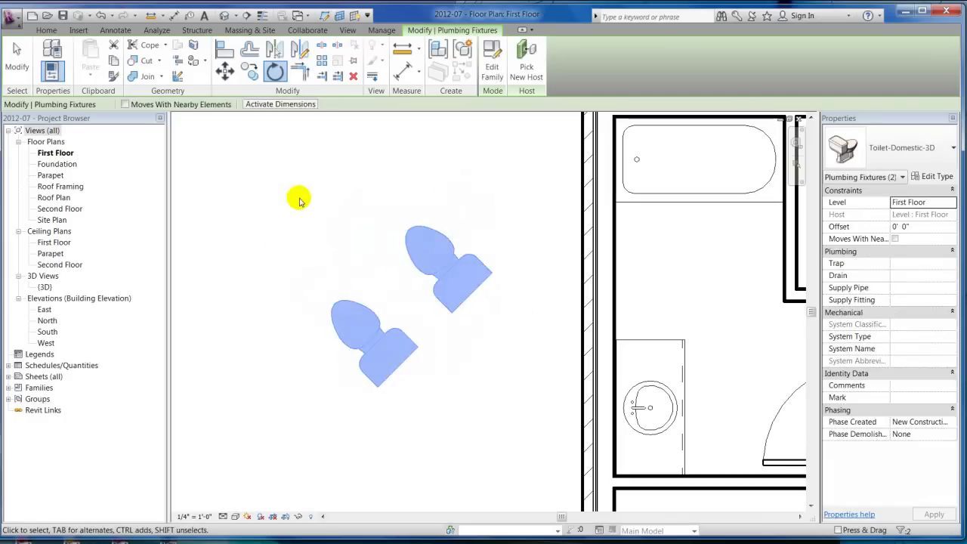
left_click(101, 15)
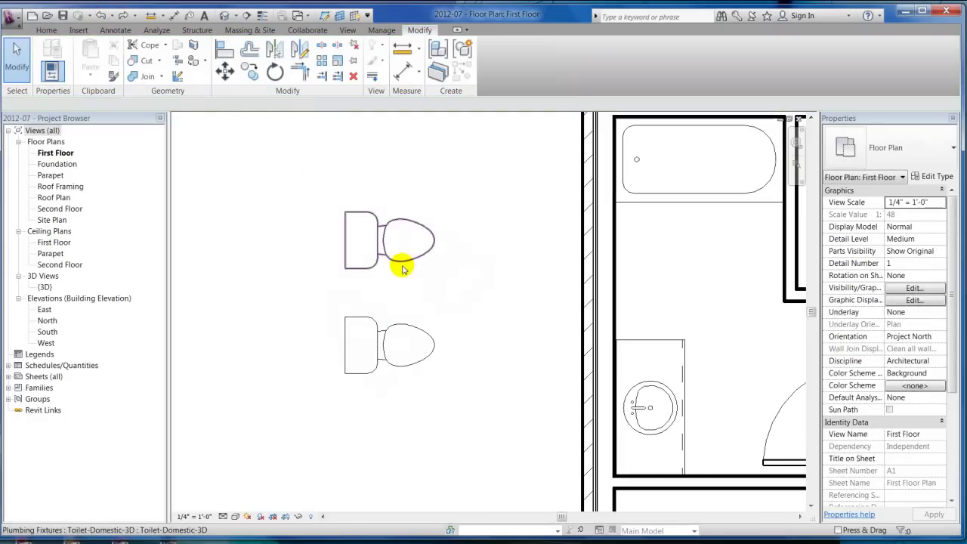
Rotate both toilets about 55° around a rotation centre placed at the lower toilet's midpoint, and undo the rotation
left_click(404, 286)
left_click(404, 325, "ctrl")
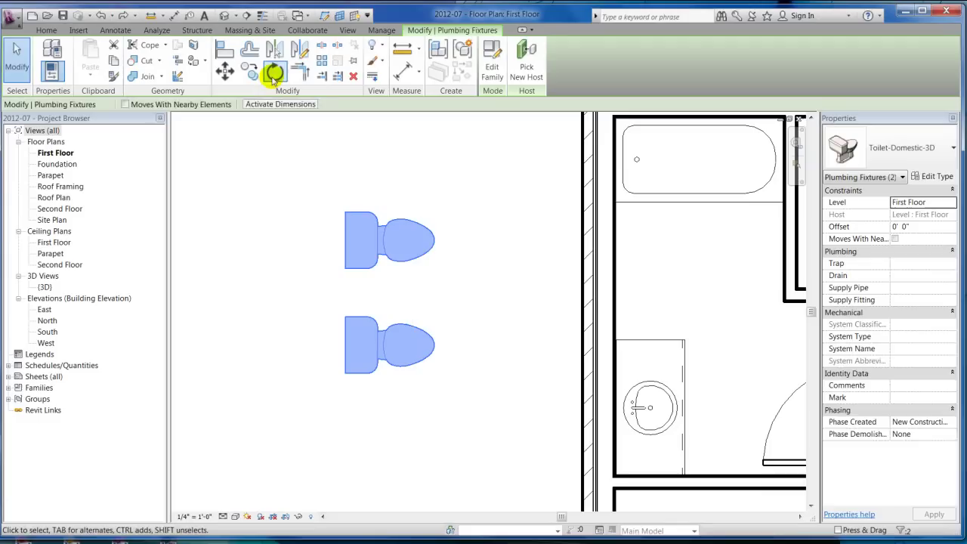
left_click(274, 72)
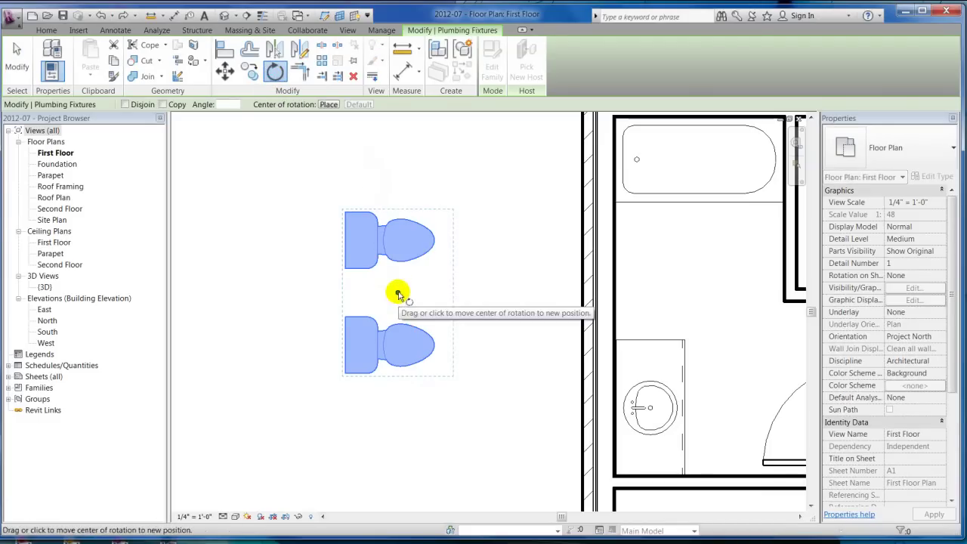
left_click_drag(398, 294, 336, 266)
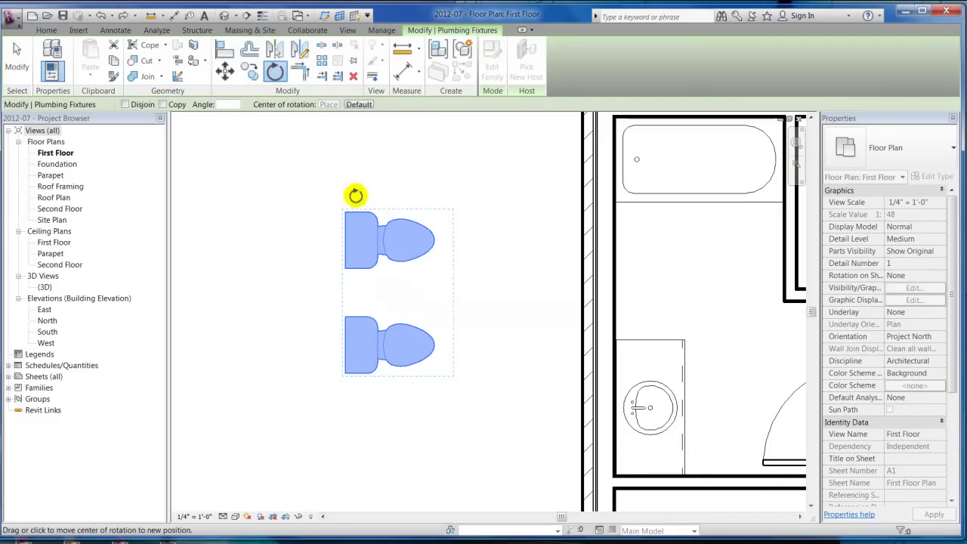
mouse_move(427, 234)
left_mouse_down()
mouse_move(356, 215)
mouse_move(387, 307)
mouse_move(345, 214)
left_mouse_up()
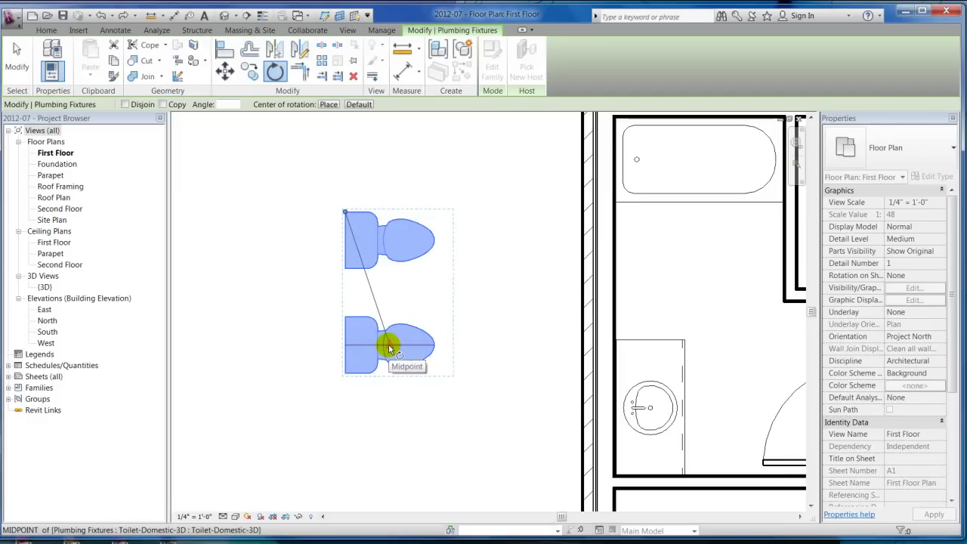
left_click_drag(344, 213, 389, 345)
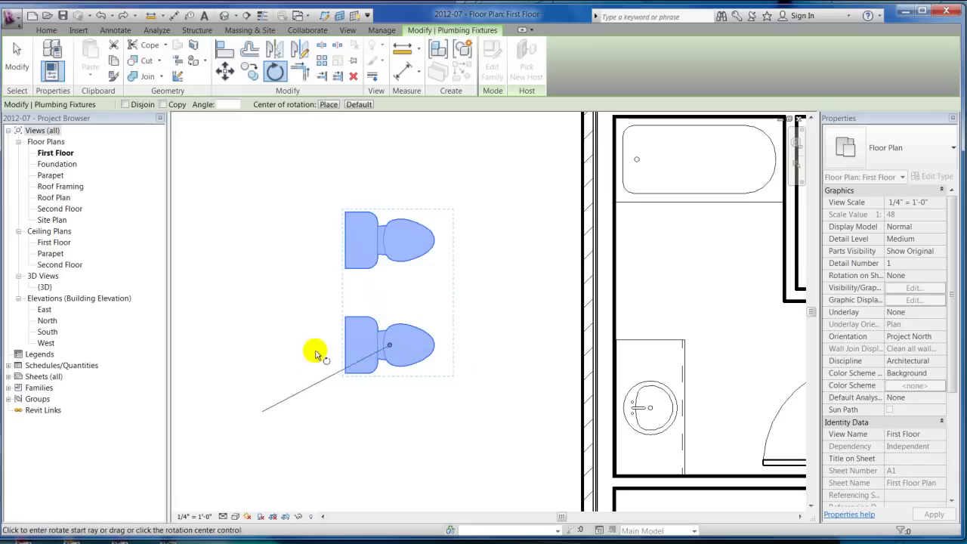
left_click(356, 405)
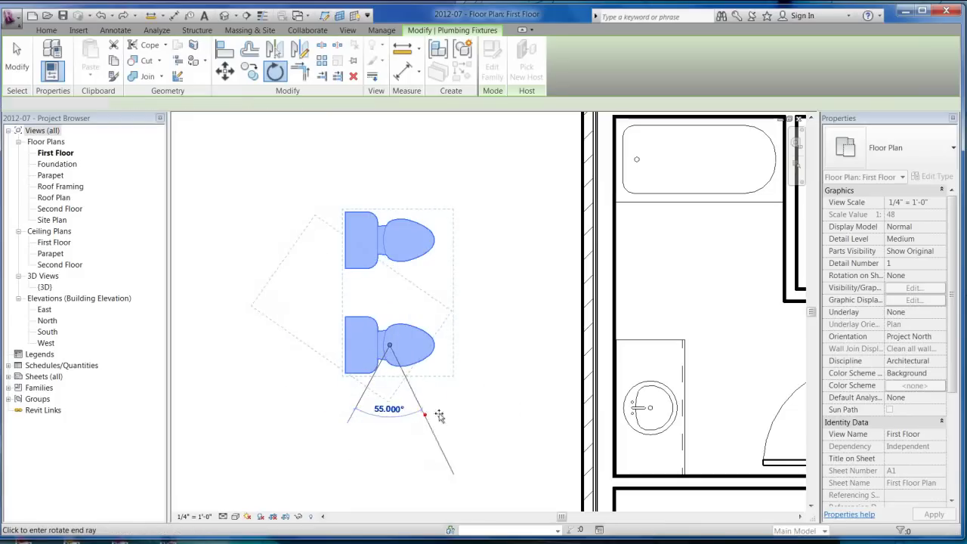
left_click(425, 411)
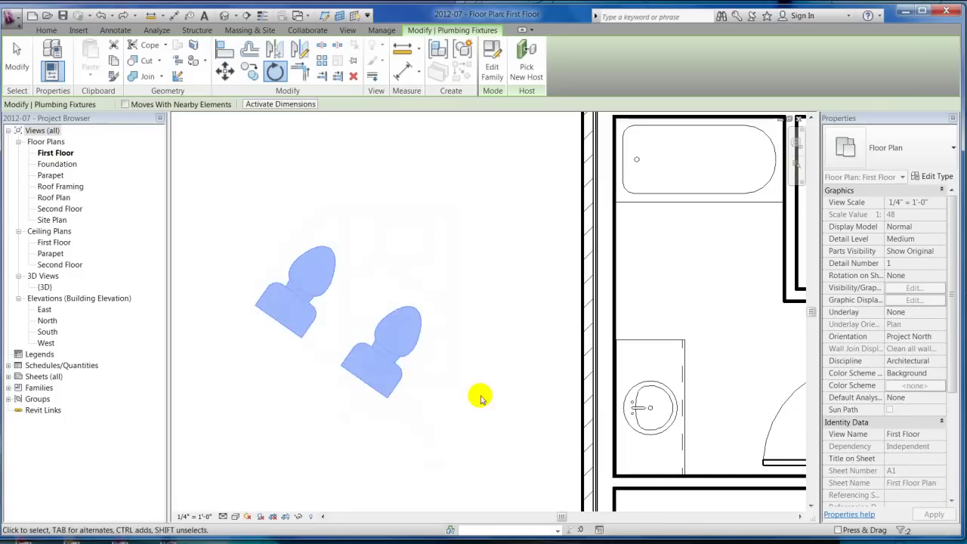
left_click(102, 15)
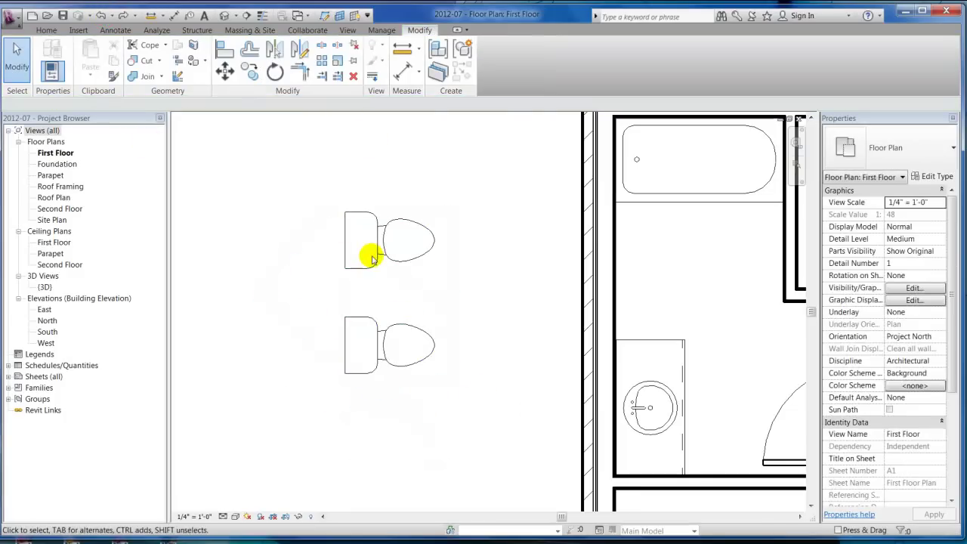
Delete the upper toilet and try rotating the remaining one about the midpoint of its tank's back edge
left_click_drag(374, 259, 394, 330)
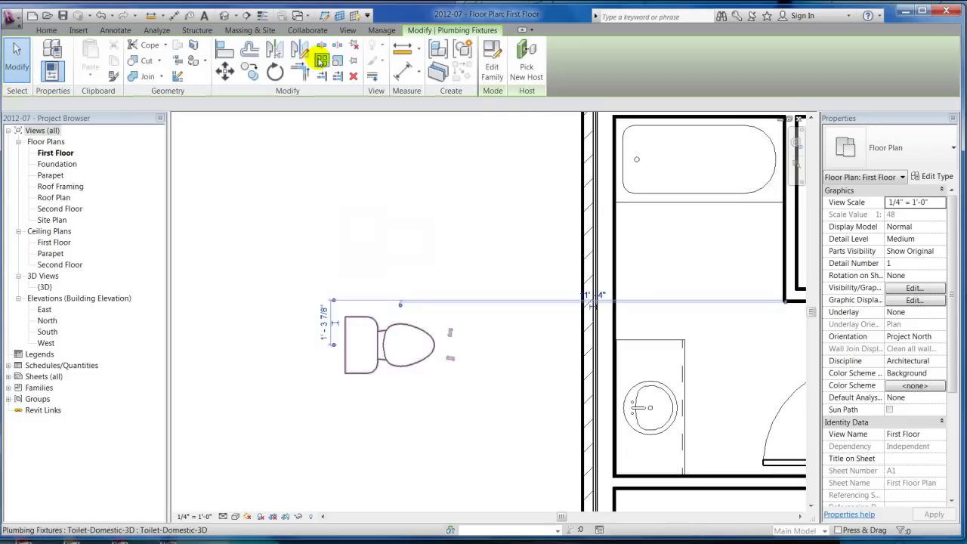
left_click(275, 70)
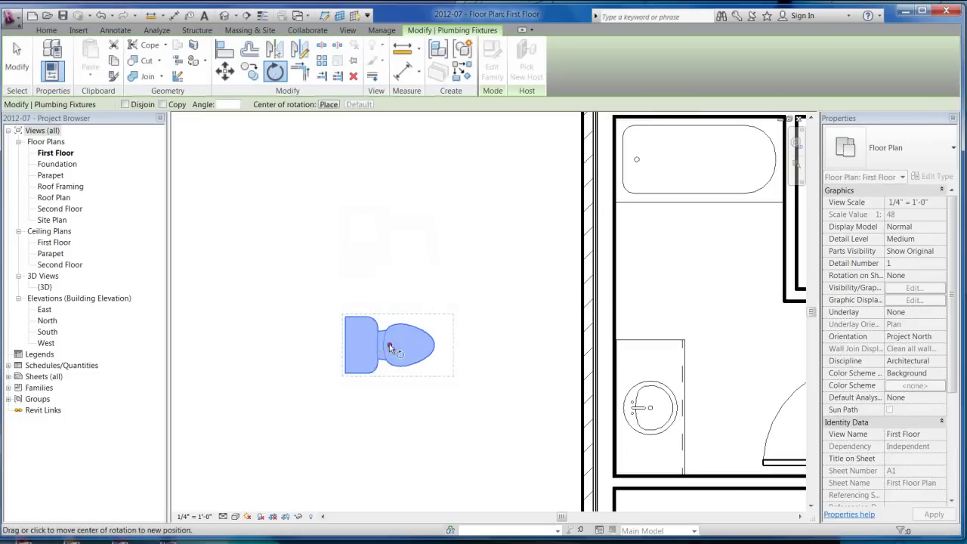
left_click_drag(378, 346, 347, 347)
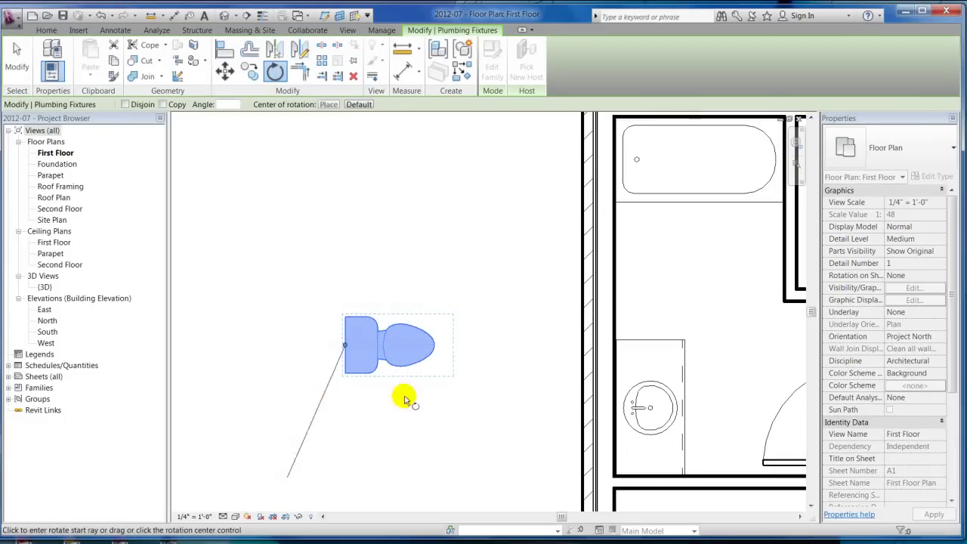
left_click(432, 371)
left_click(391, 367)
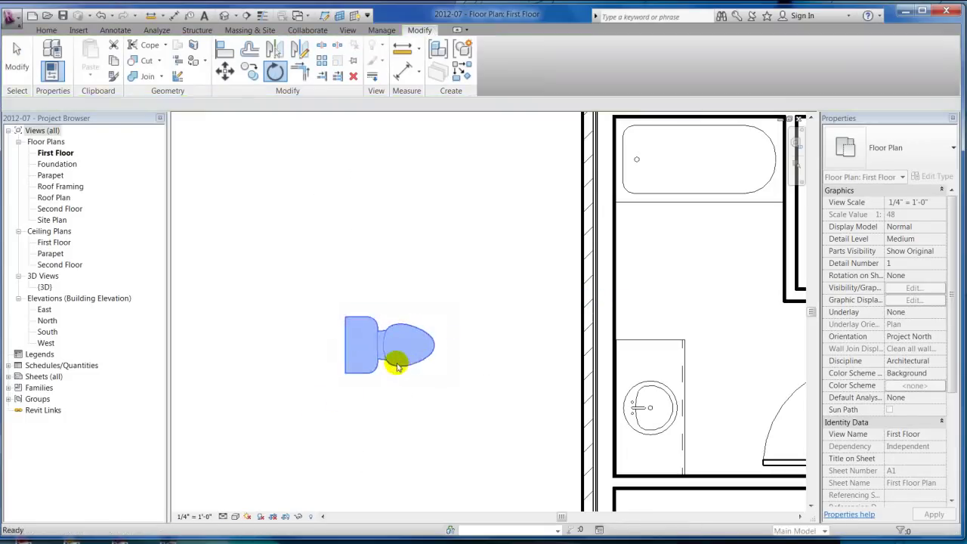
Move the toilet by its tank's back midpoint onto the bathroom's left wall, between the bathtub and the vanity
left_click(393, 364)
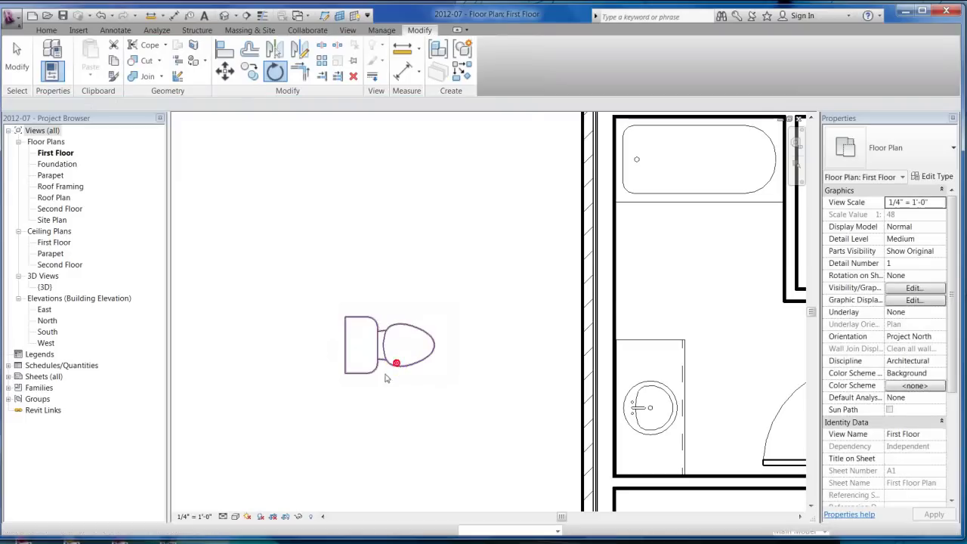
key("m")
key("v")
left_click(345, 341)
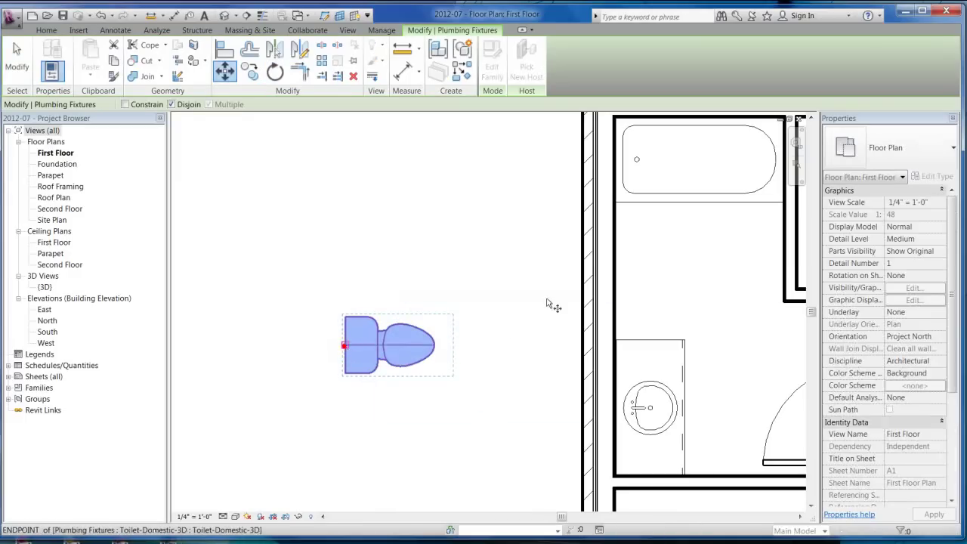
left_click(616, 274)
left_click(352, 332)
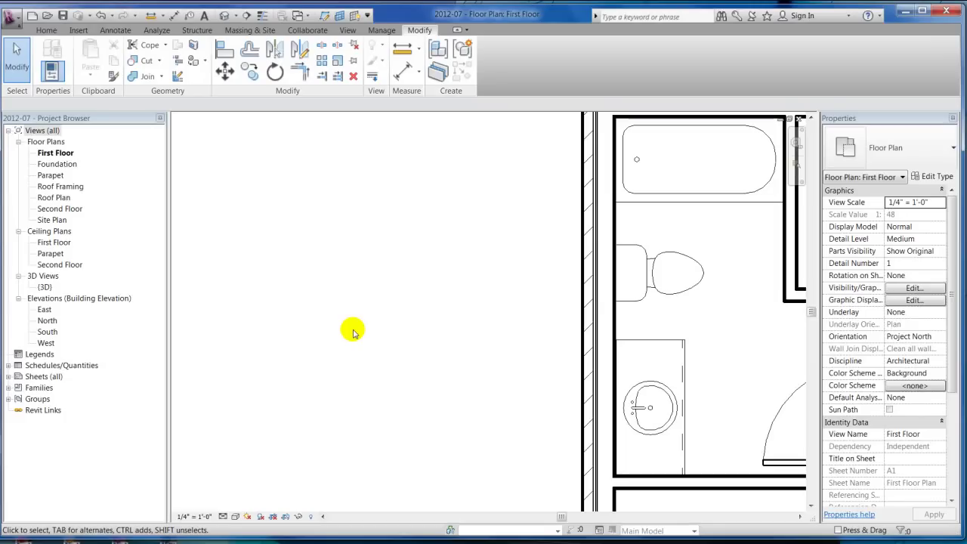
Copy the bathroom toilet to the open space outside the building, about 22' 6 3/4" left of the bathroom's right wall
scroll(330, 285, "down", 4)
scroll(408, 292, "up", 3)
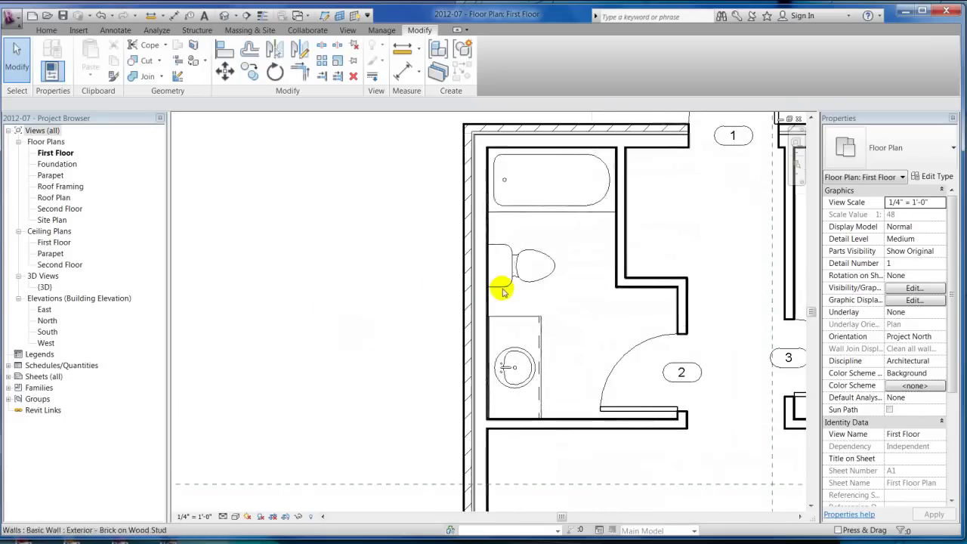
left_click(533, 285)
key("m")
key("v")
left_click(531, 281)
scroll(460, 274, "down", 4)
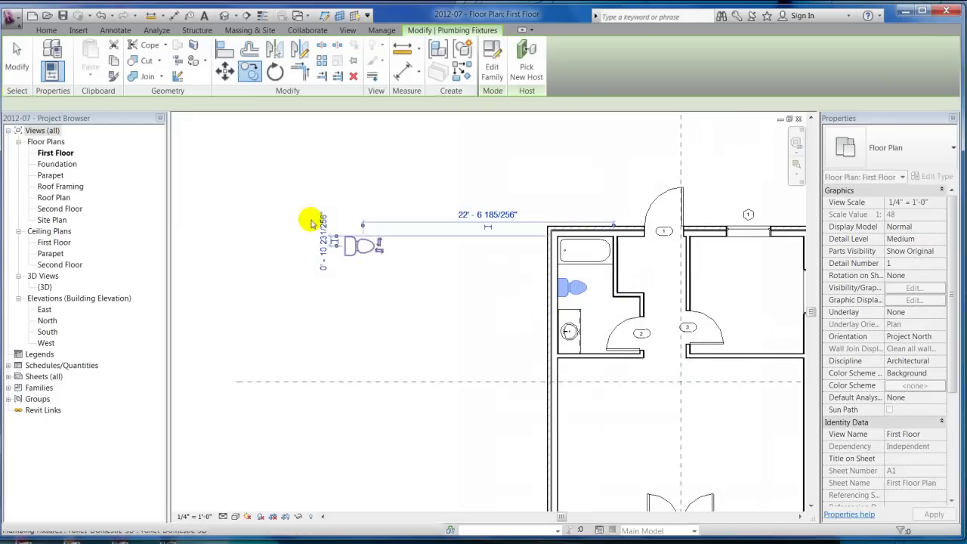
left_click(315, 214)
scroll(393, 268, "up", 5)
key("Escape")
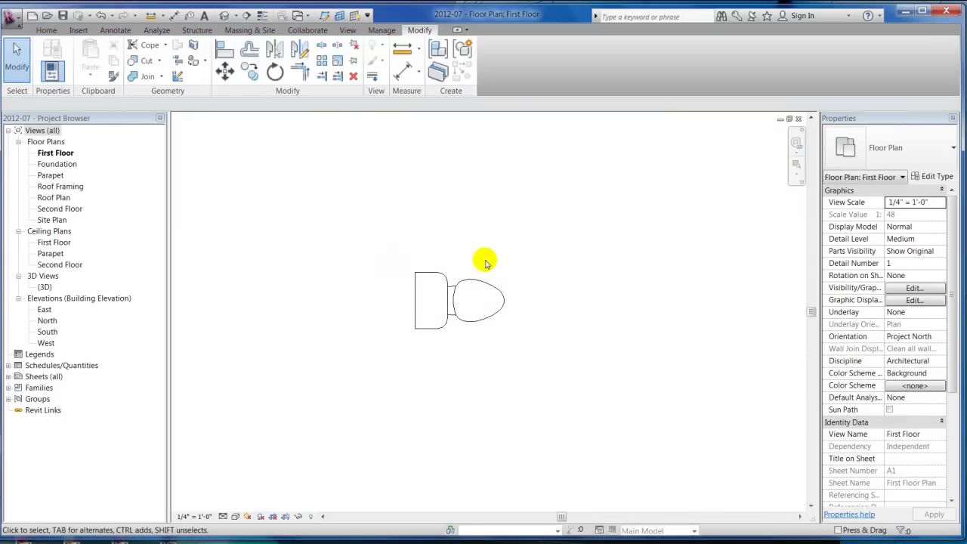
Array the toilet outside the building straight upward as a constrained, associated group of 2, with 4' to the second item
left_click(323, 62)
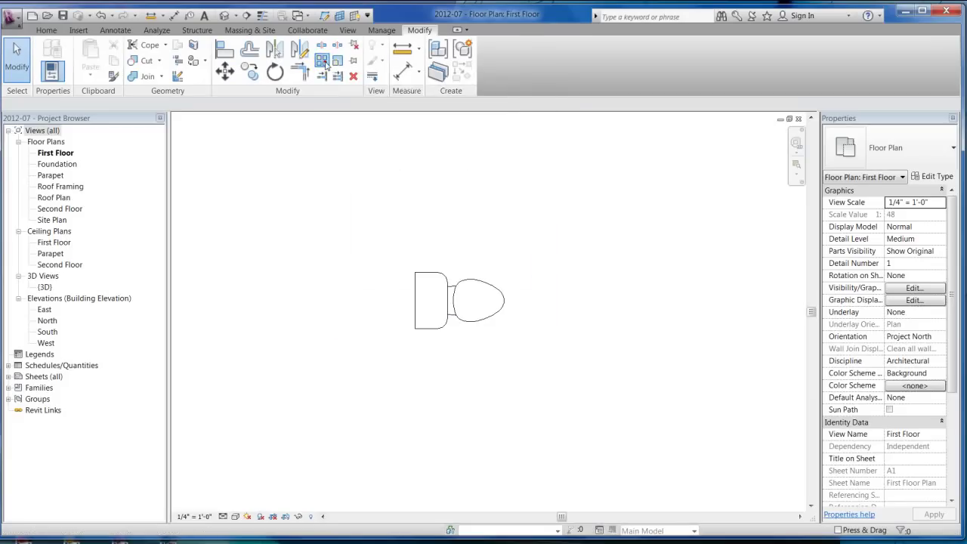
scroll(424, 317, "down", 2)
left_click(444, 311)
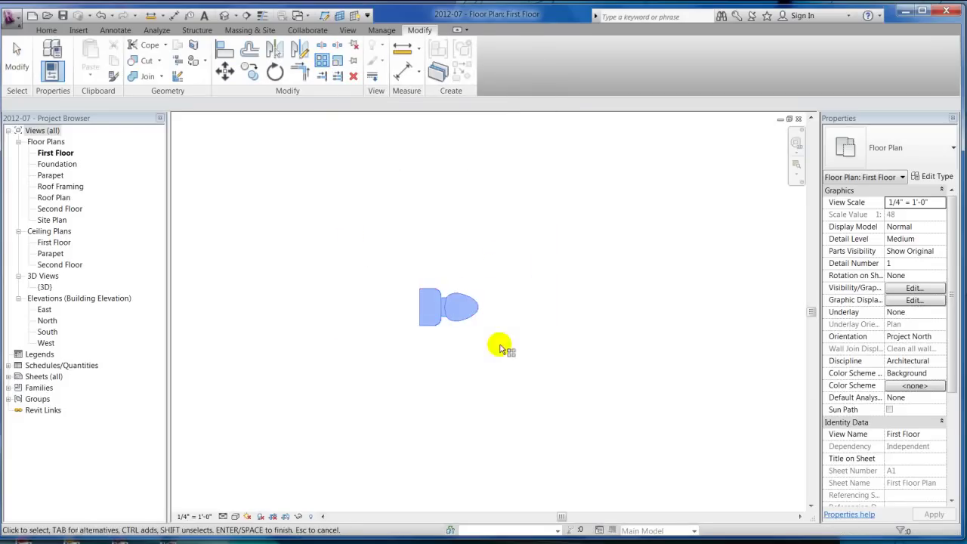
key("Return")
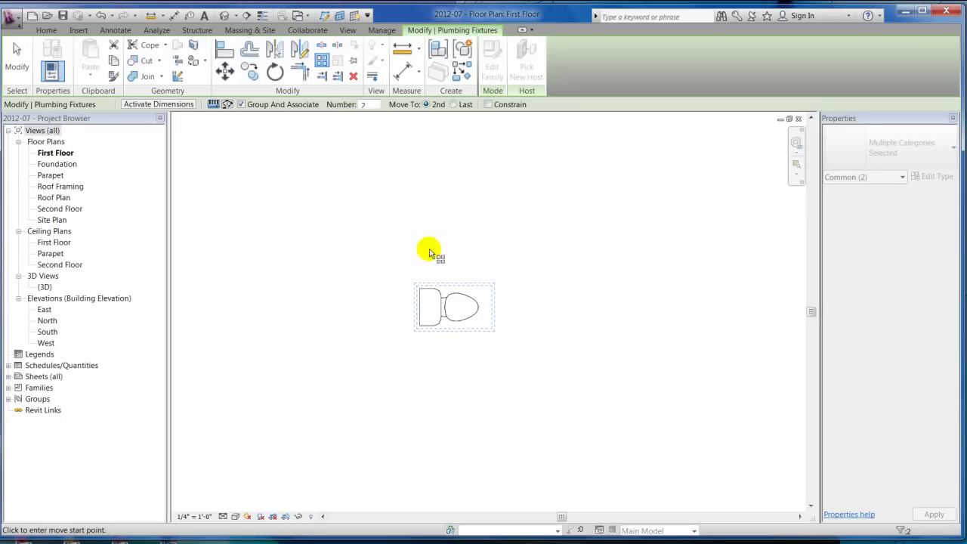
left_click(445, 311)
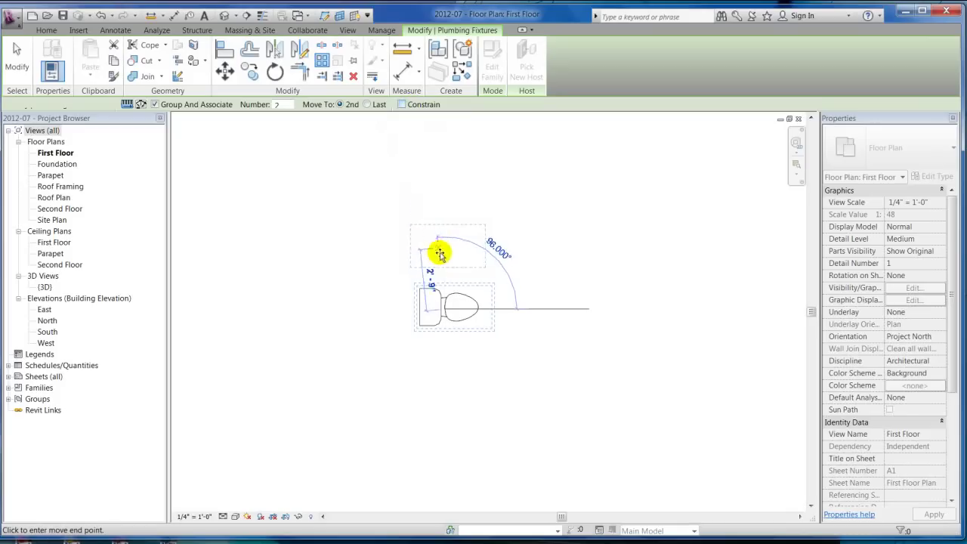
left_click(402, 104)
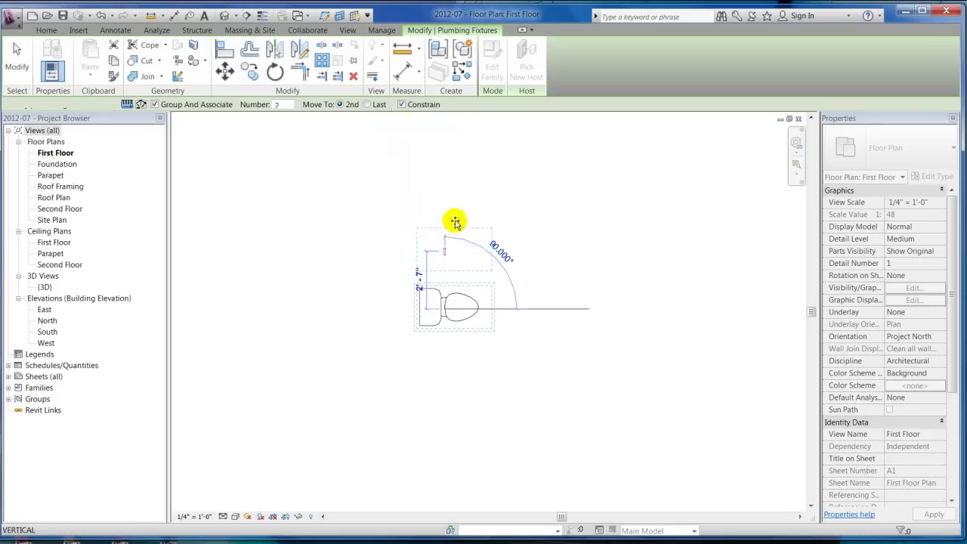
left_click(444, 218)
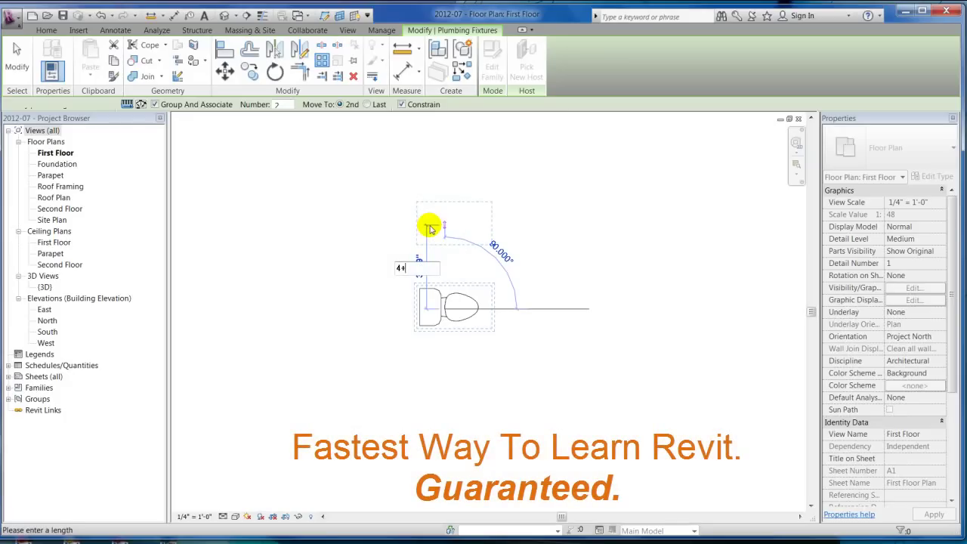
key("Return")
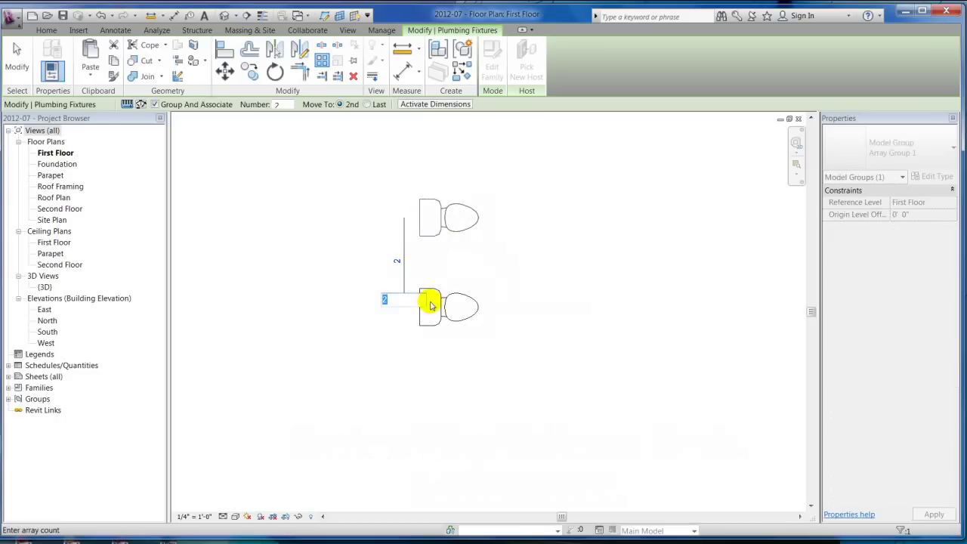
key("Return")
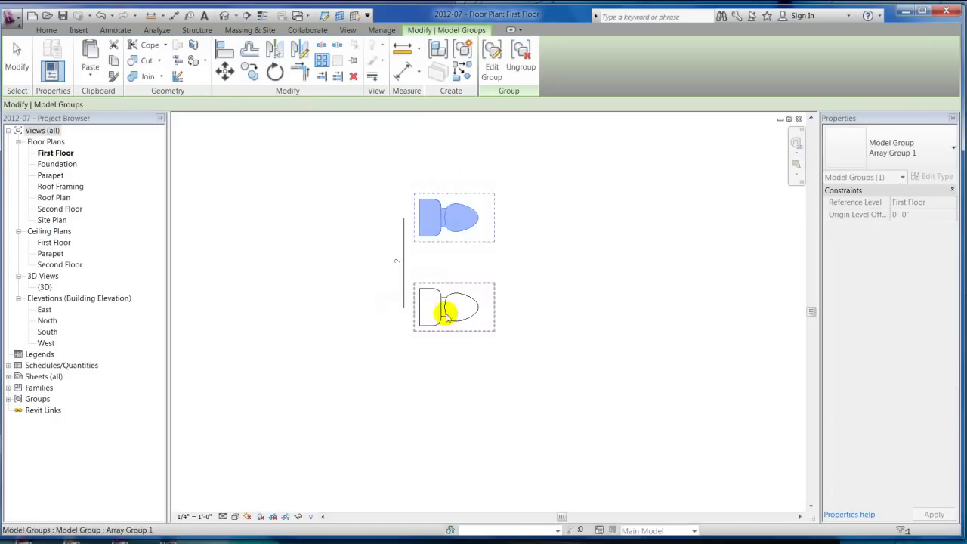
left_click(488, 375)
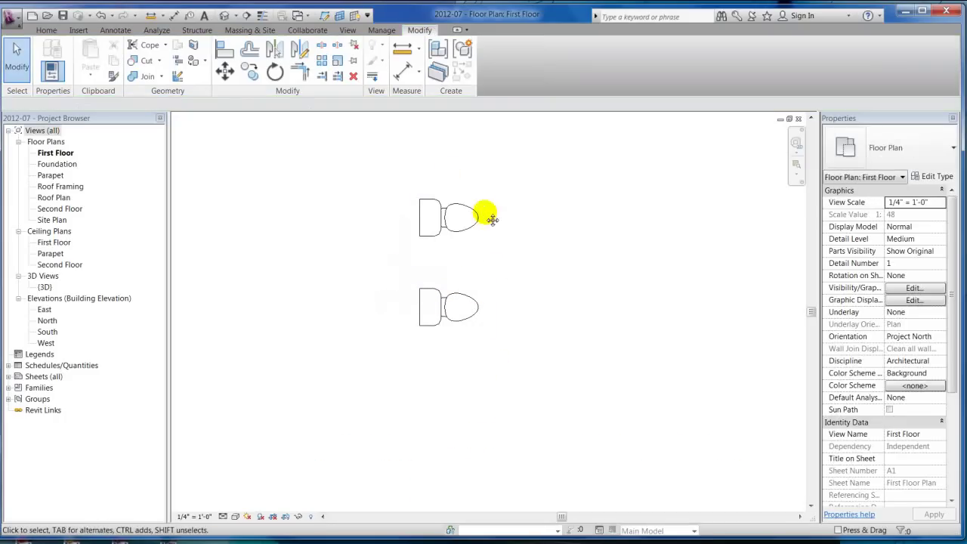
Set the toilet array's item count to 6
middle_click_drag(479, 226, 425, 289)
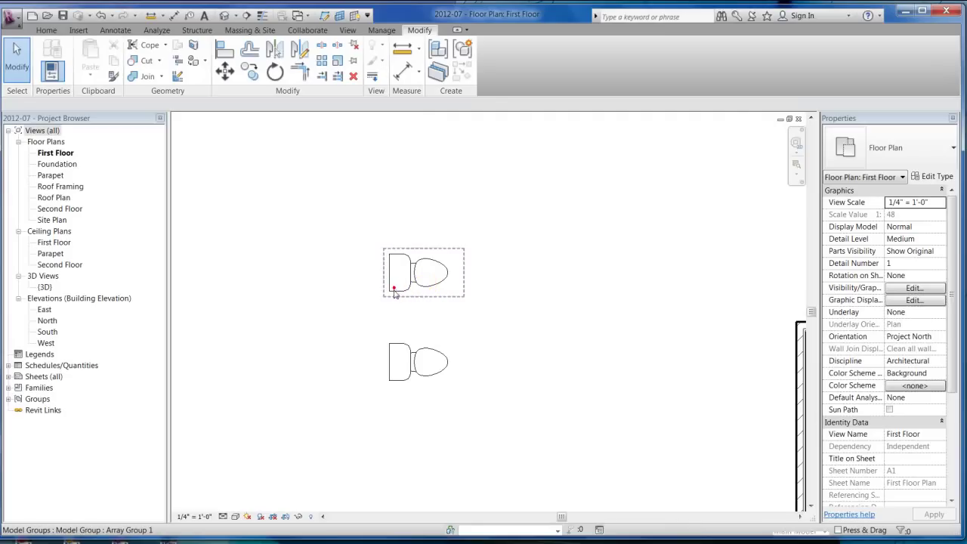
left_click(391, 285)
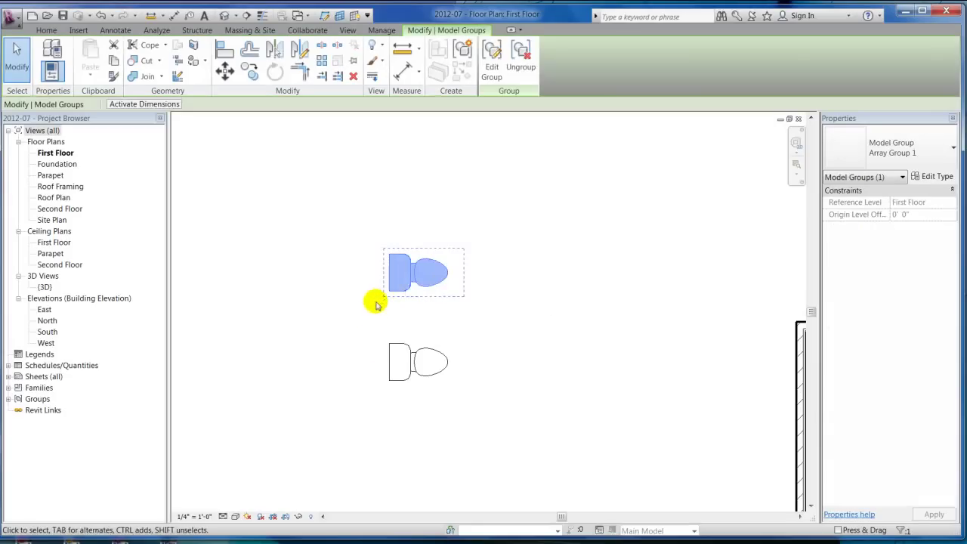
scroll(368, 334, "up", 4)
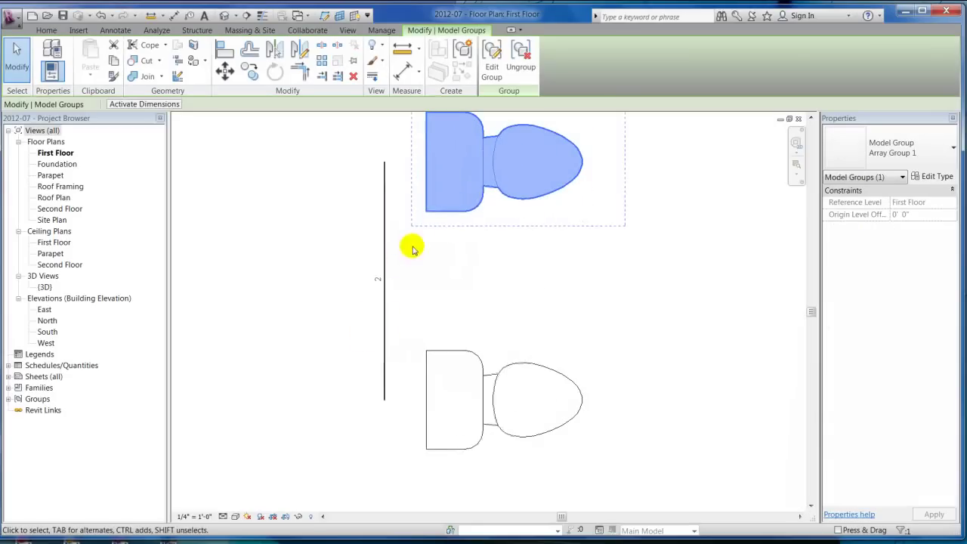
left_click(378, 280)
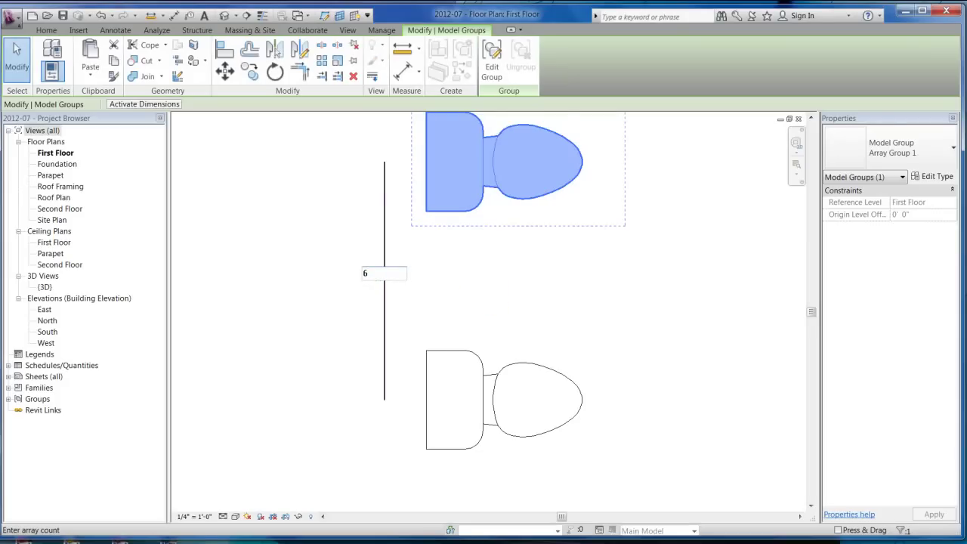
type("6")
key("Return")
scroll(431, 371, "down", 4)
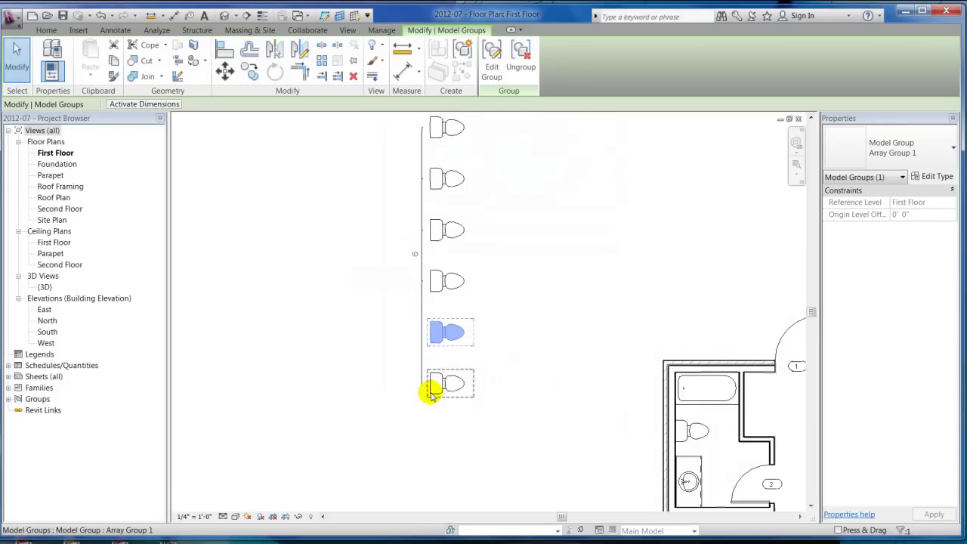
scroll(429, 392, "down", 1)
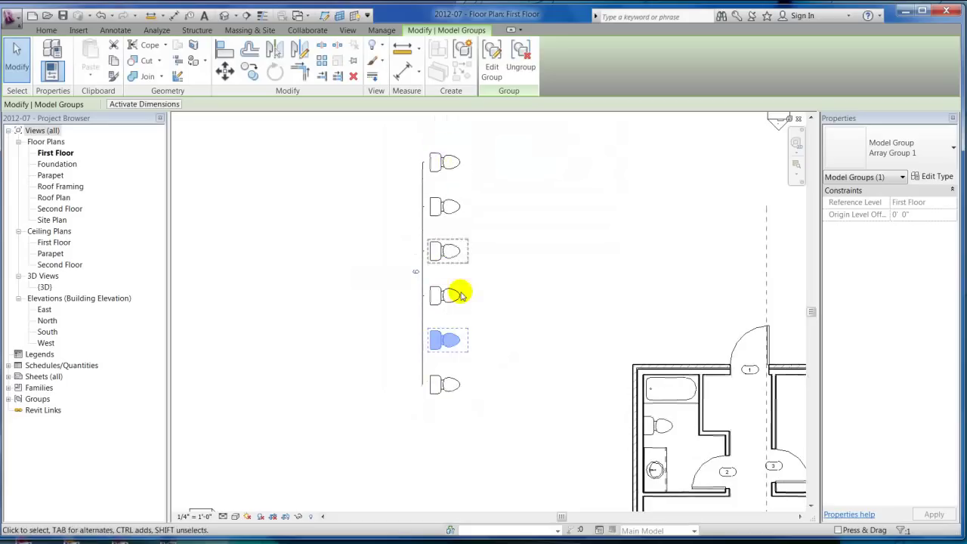
left_click(340, 161)
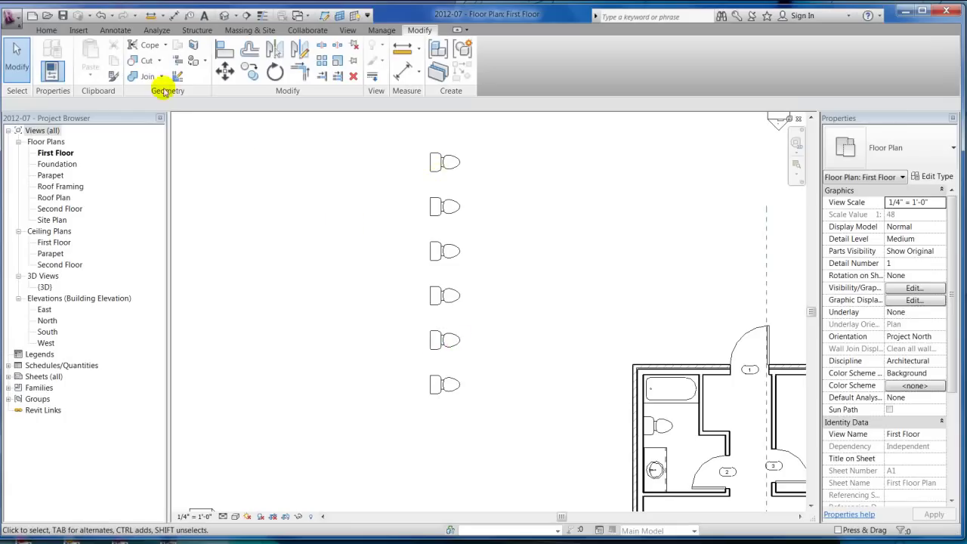
Undo the array and its count change, keeping the single copied toilet outside the building
left_click(106, 15)
left_click(106, 14)
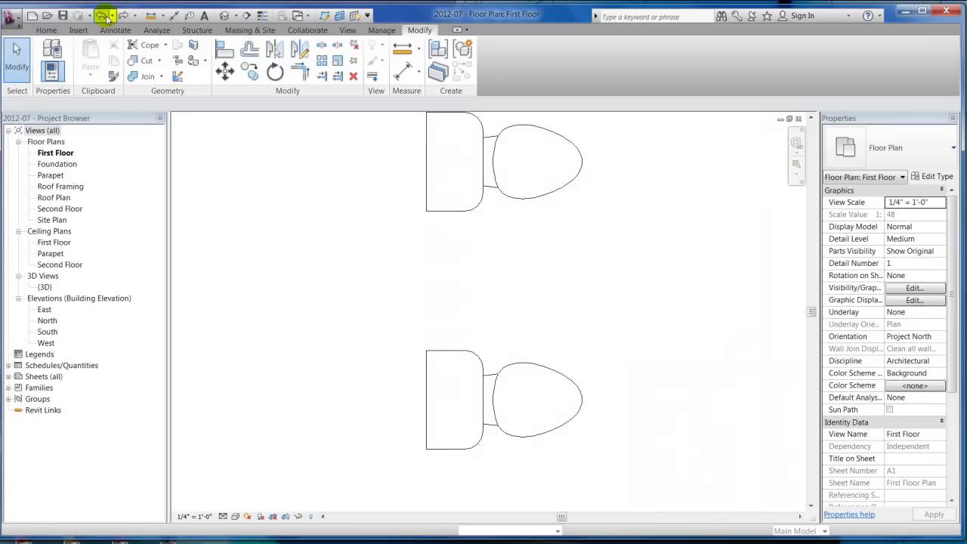
left_click(106, 14)
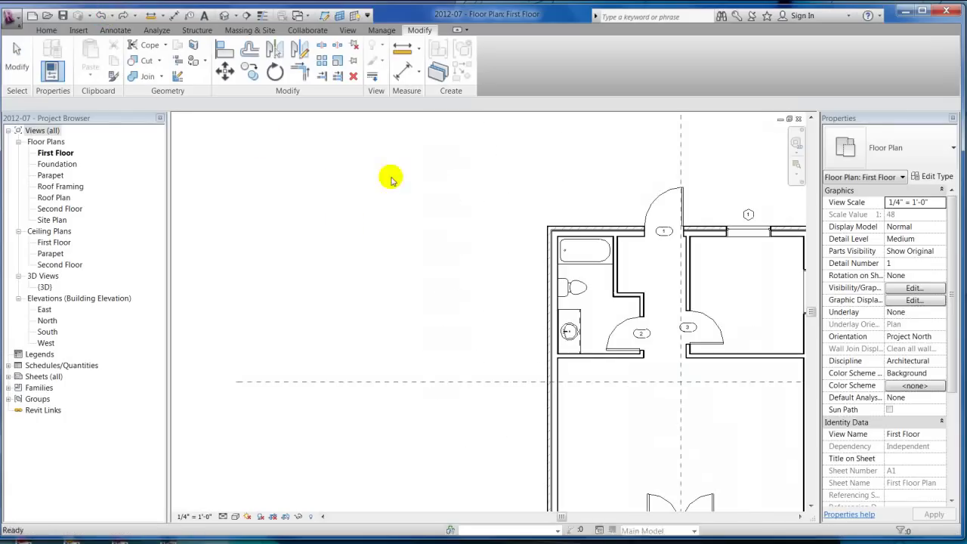
left_click(121, 16)
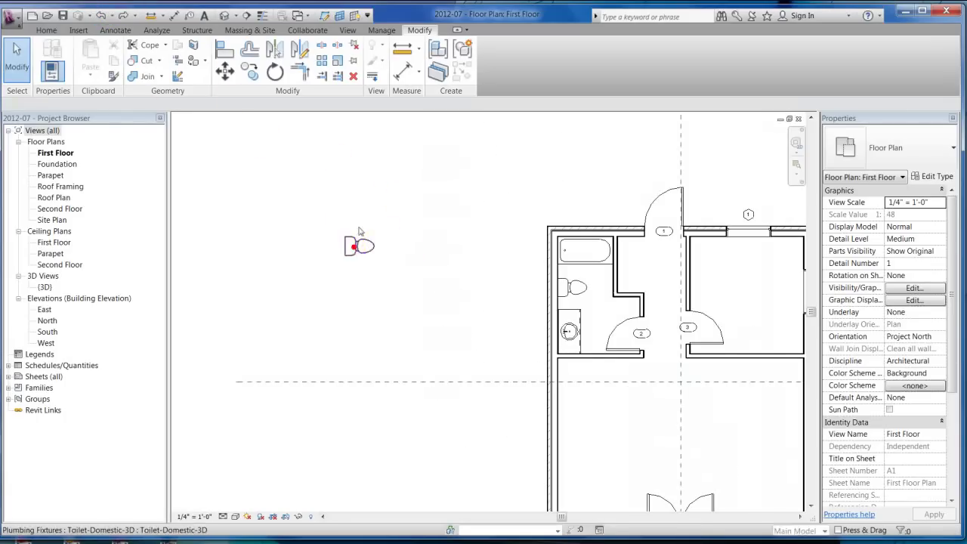
Array the outside toilet straight upward with 2 items, using the Last option and a 10' distance
left_click(353, 247)
left_click(322, 61)
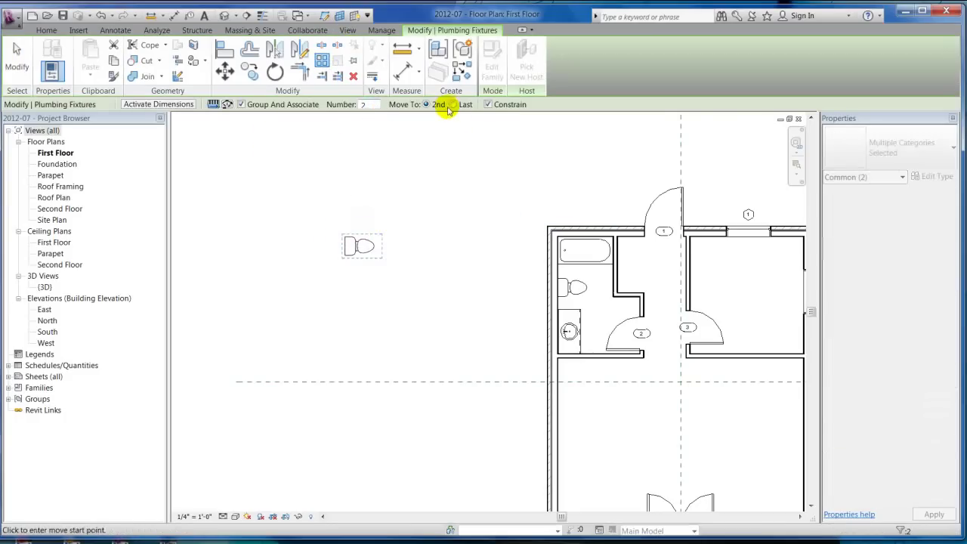
middle_click_drag(360, 189, 424, 317)
left_click(423, 373)
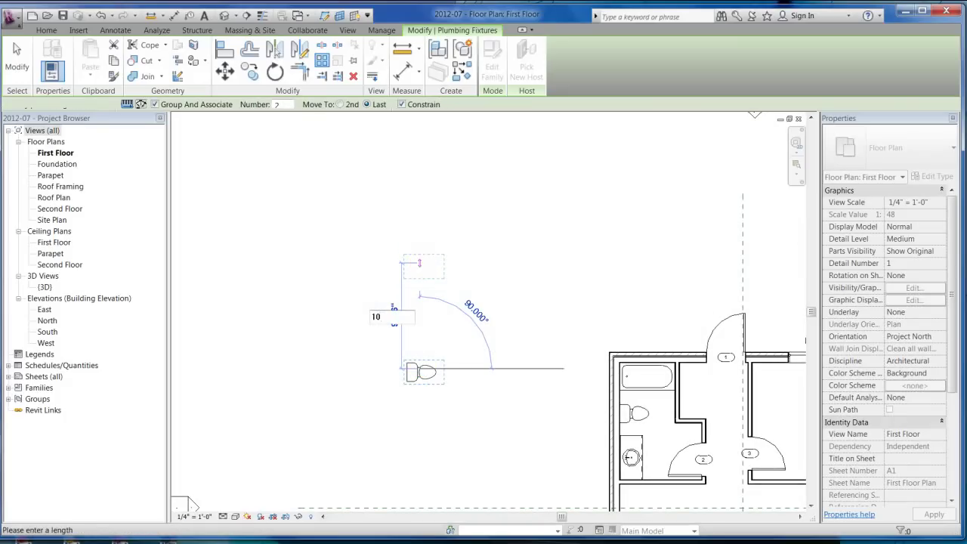
type("10'")
key("Return")
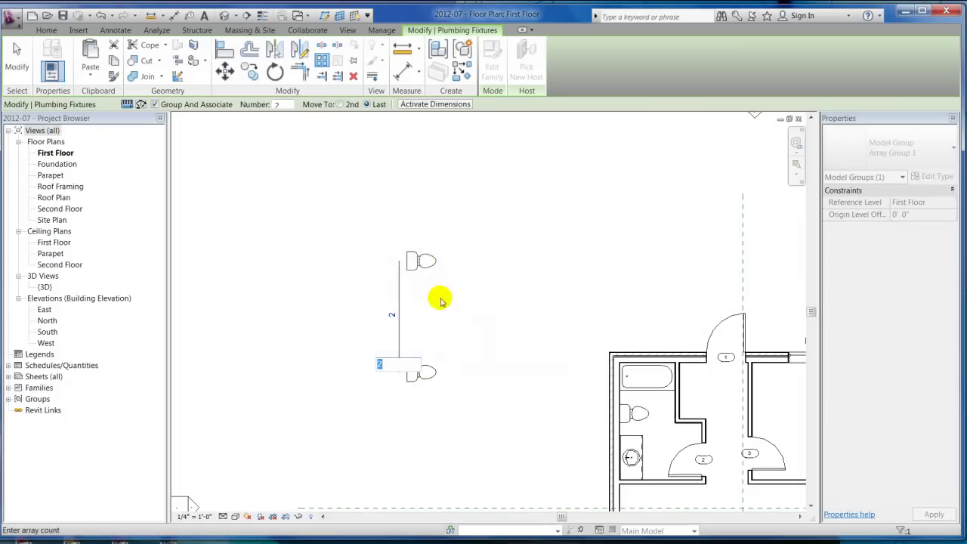
key("Return")
key("Escape")
Change the item count of the fixed-length toilet array to 4, to 6, and finally to 15
scroll(389, 344, "up", 3)
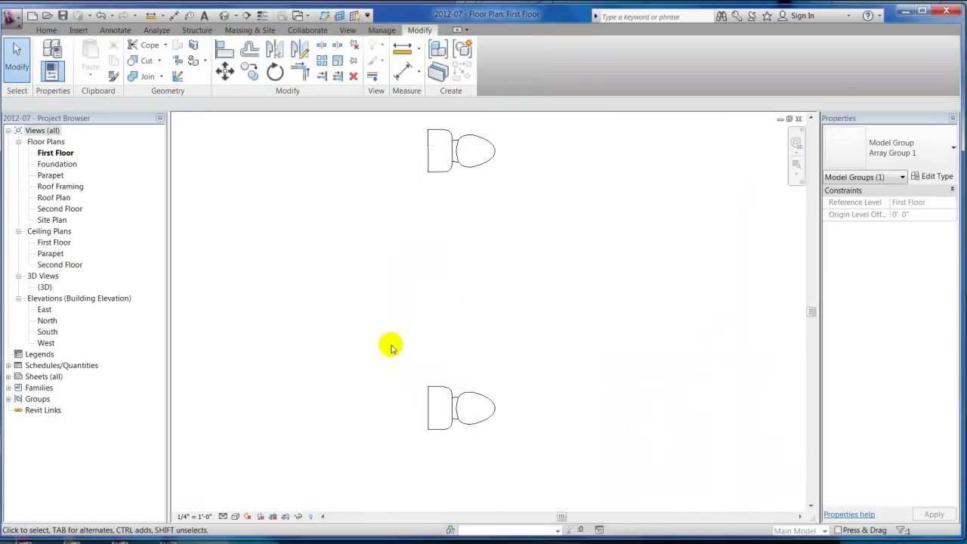
left_click(453, 397)
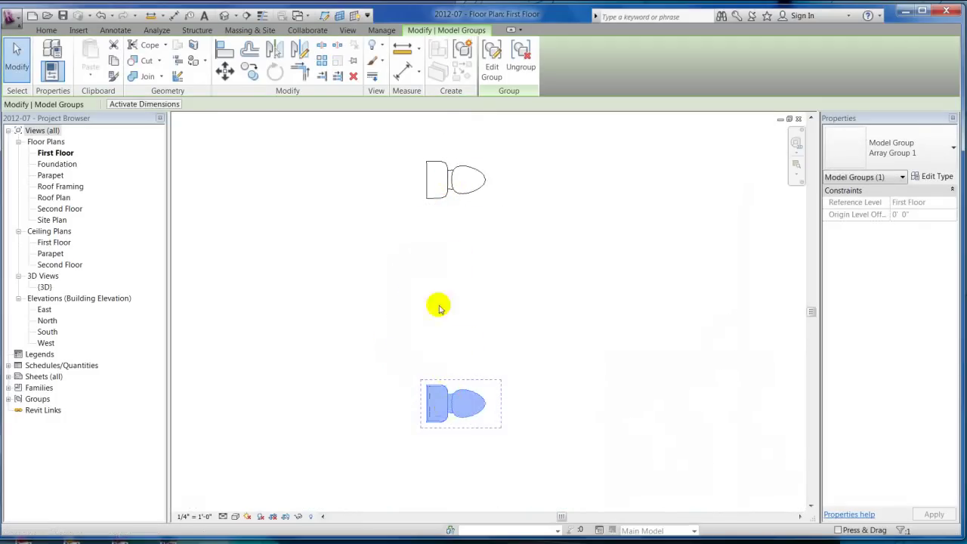
left_click(410, 215)
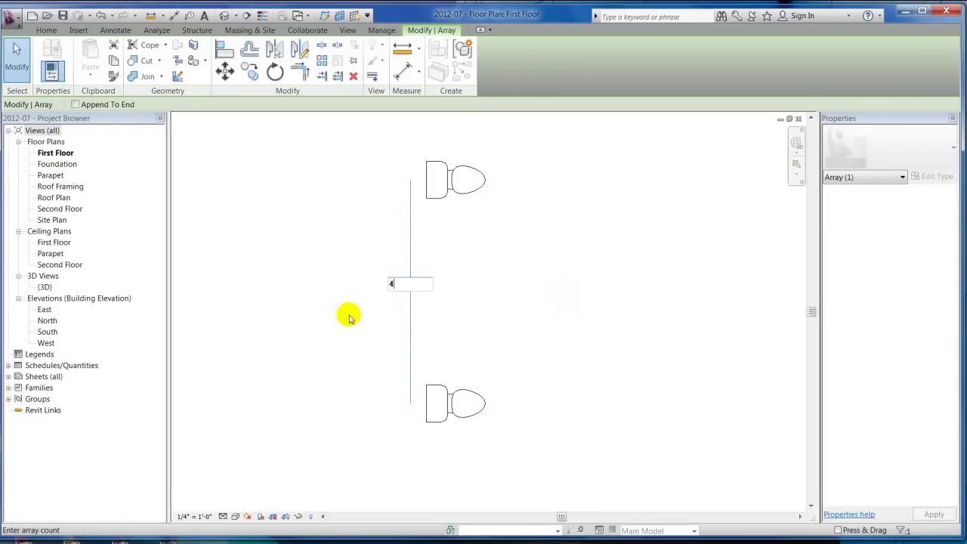
key("Return")
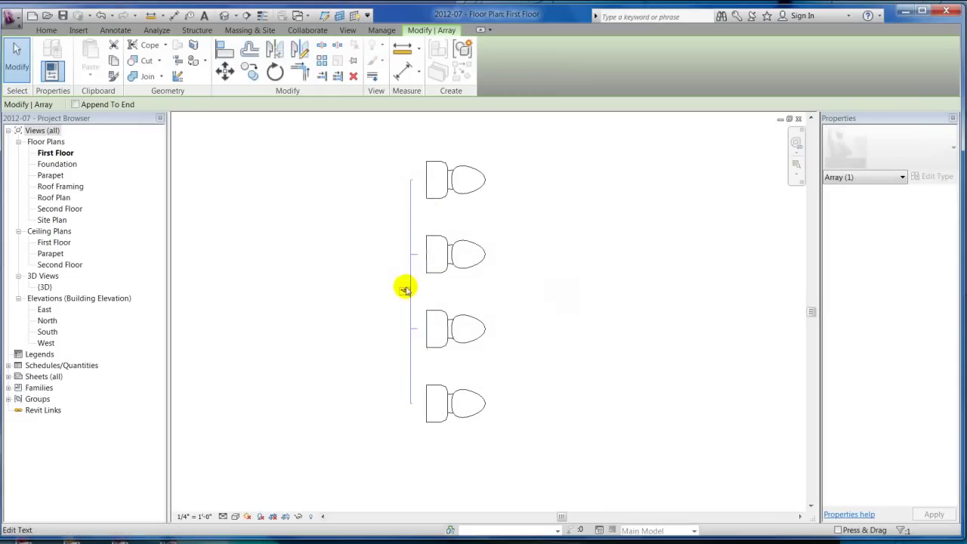
key("Return")
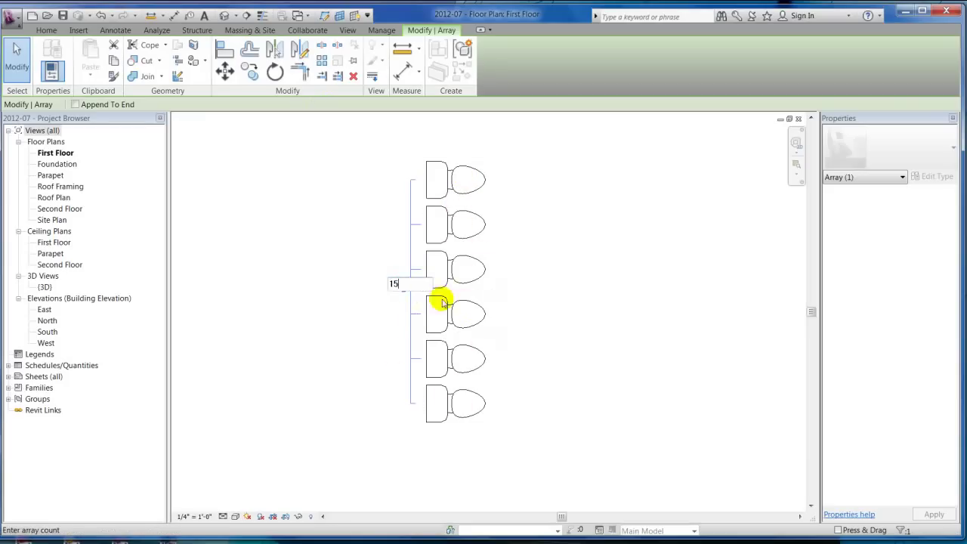
key("Return")
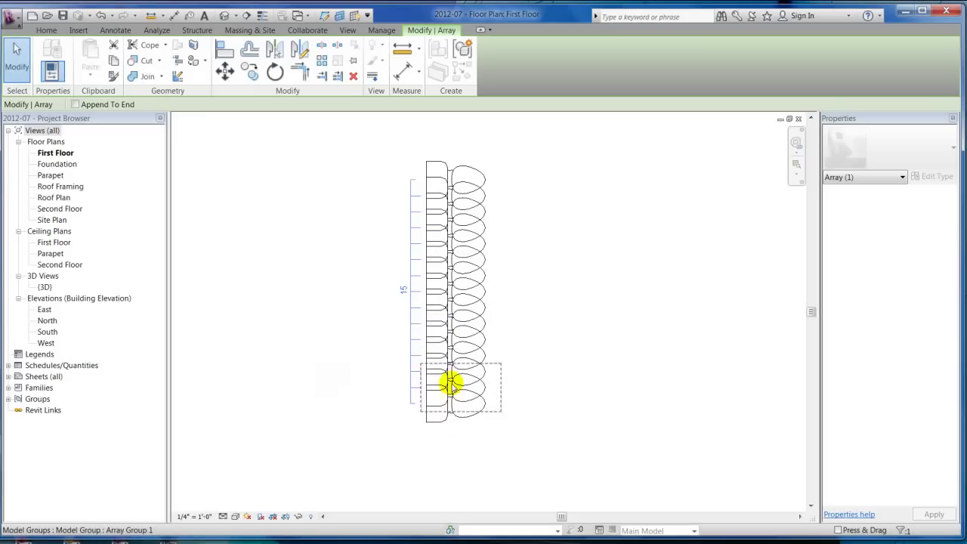
left_click(314, 195)
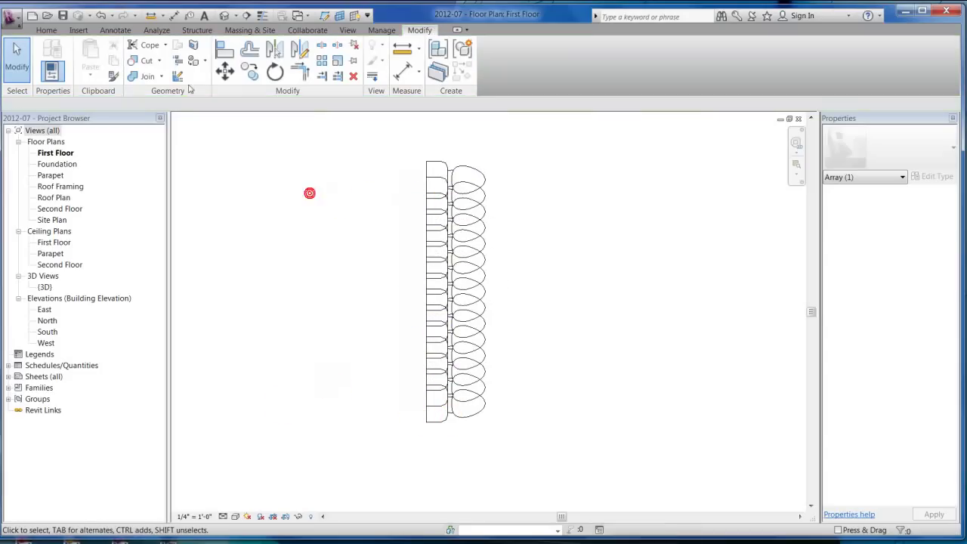
Undo the array count changes and the array itself, back to the single toilet outside the building
left_click(101, 16)
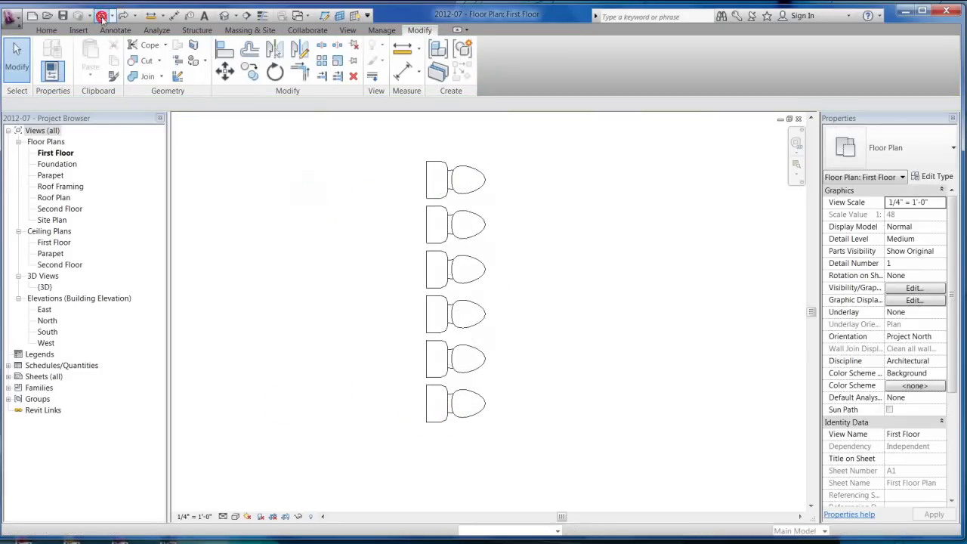
left_click(101, 16)
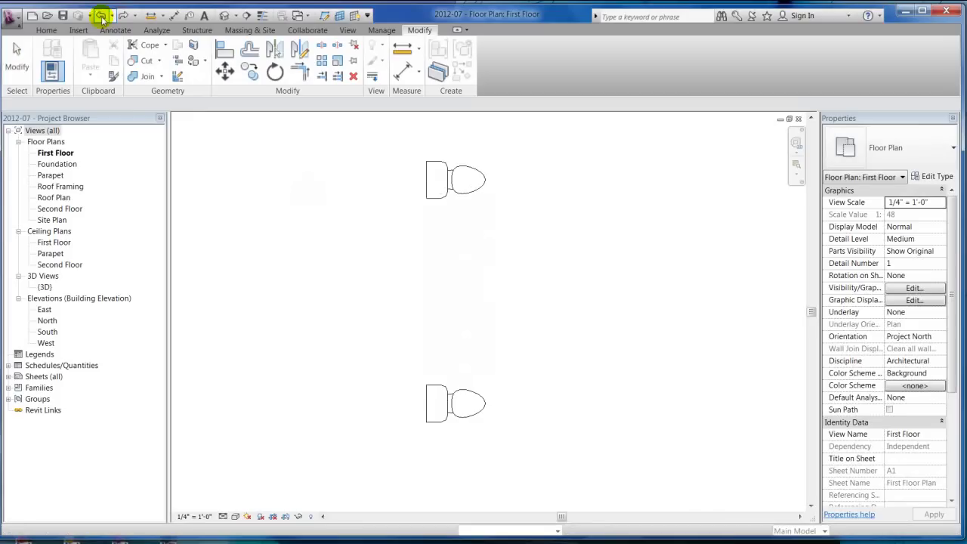
left_click(100, 16)
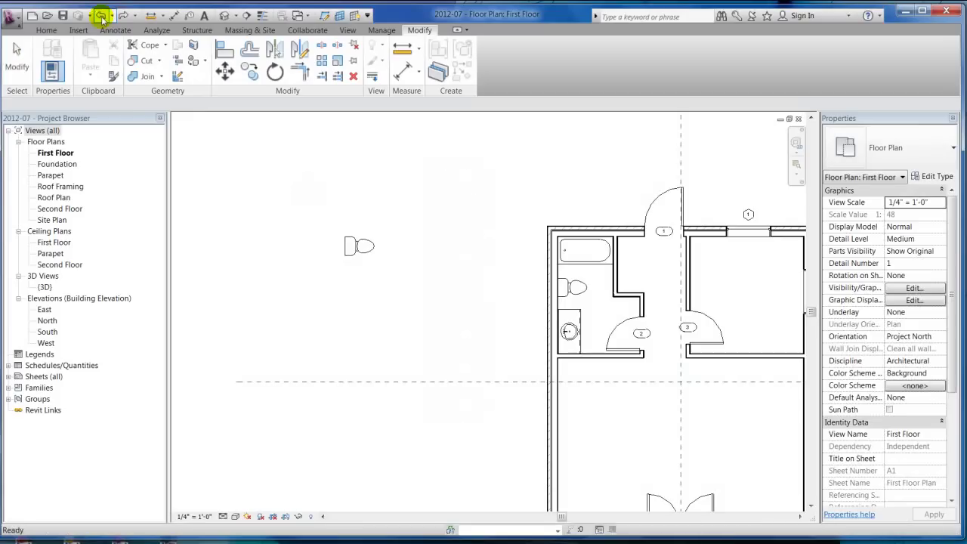
Array the outside toilet straight upward with 2 items using the Last option, and undo that array
left_click(353, 246)
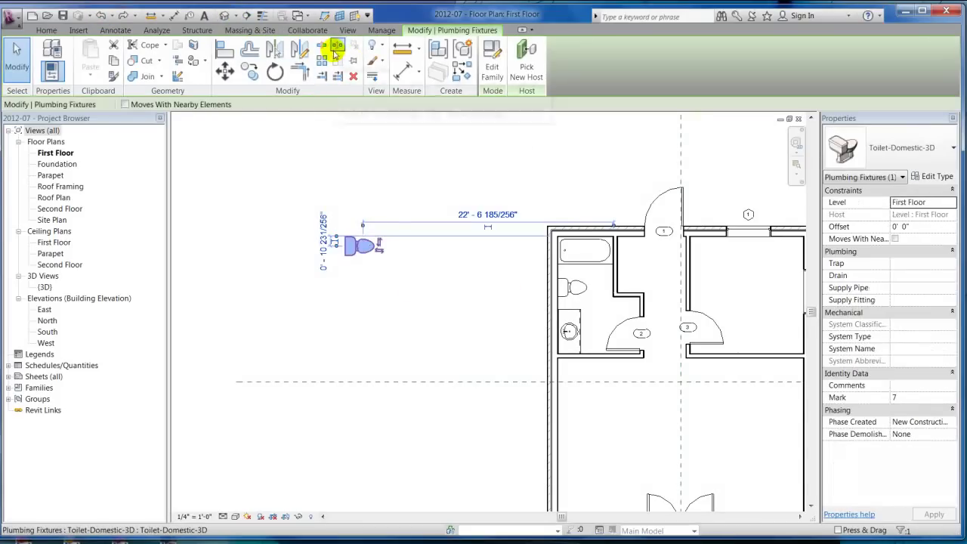
left_click(323, 54)
left_click(349, 243)
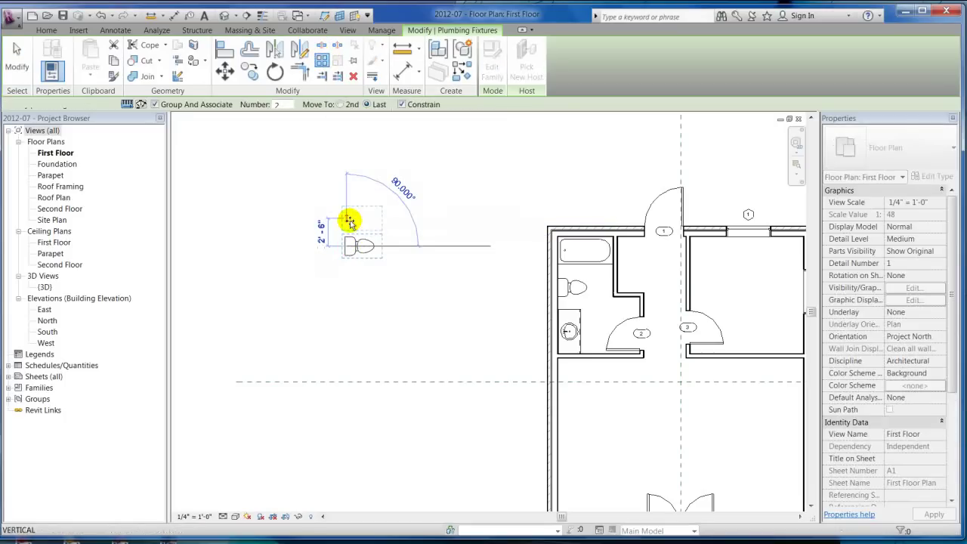
key("Return")
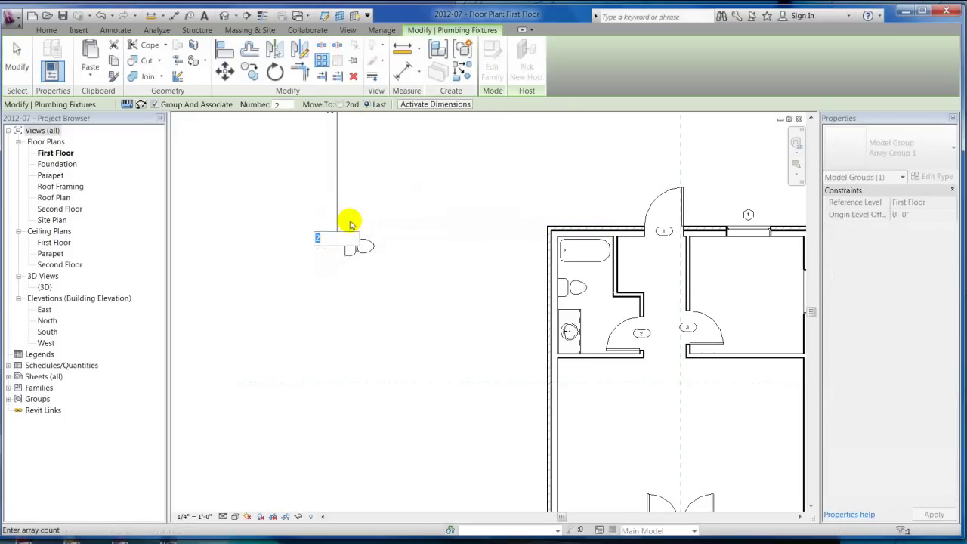
scroll(340, 226, "down", 4)
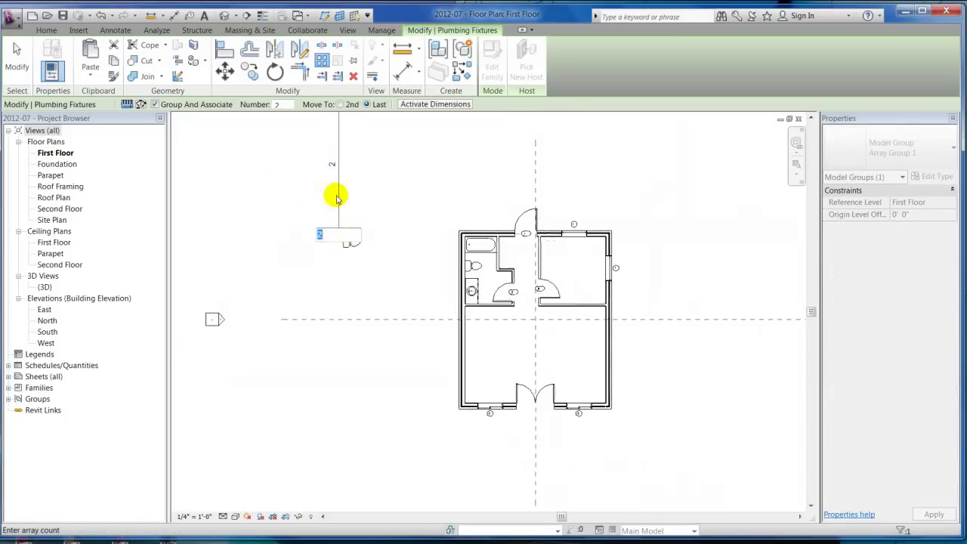
key("Return")
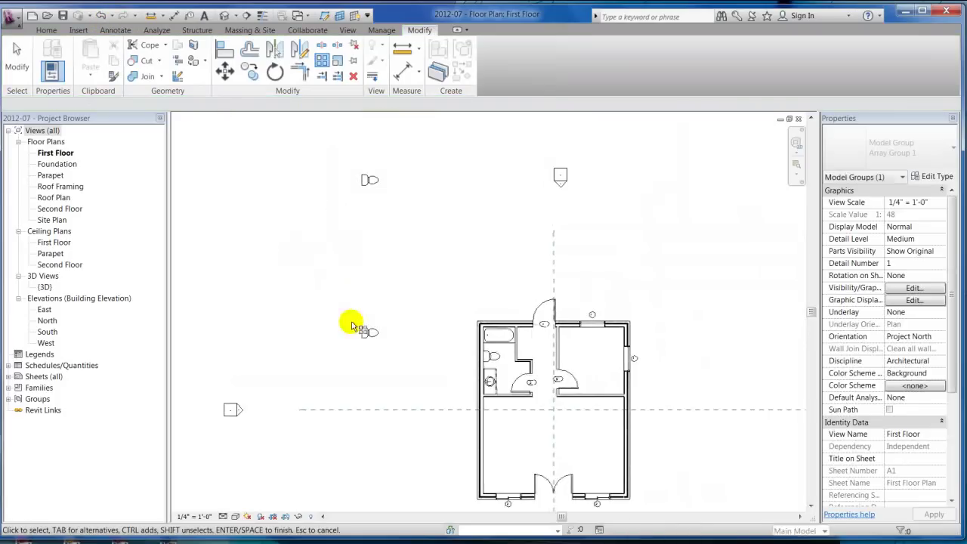
left_click(174, 31)
left_click(100, 15)
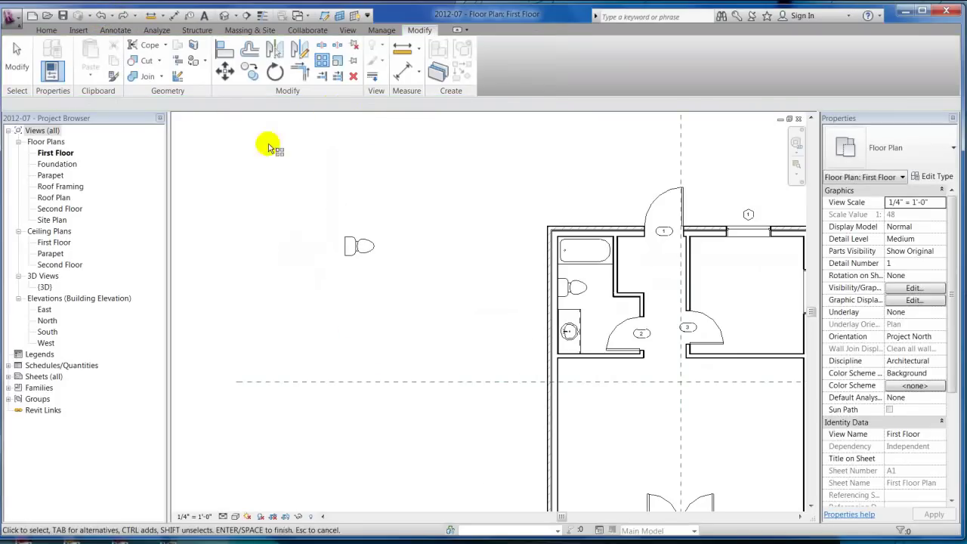
Array the outside toilet a short distance straight upward with 2 items, using the 2nd option
left_click(352, 244)
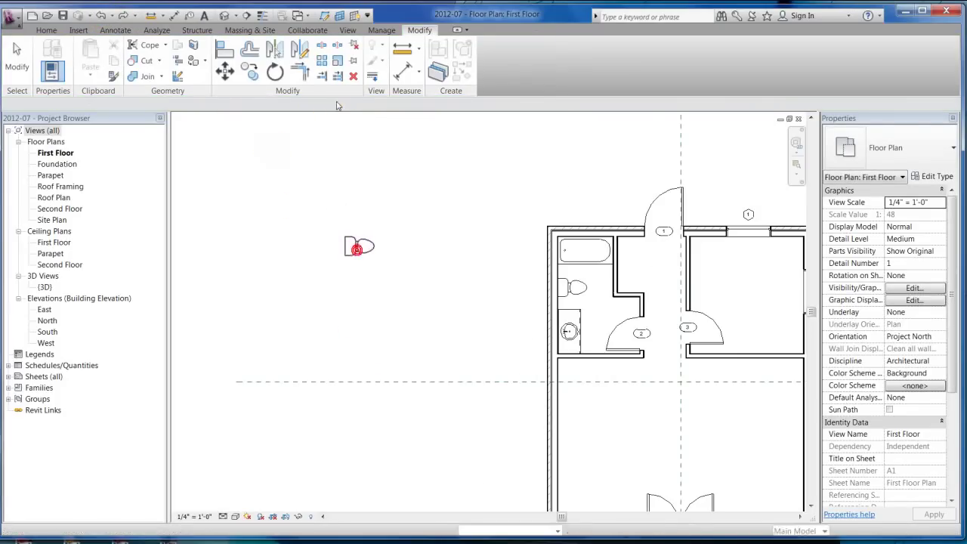
left_click(321, 60)
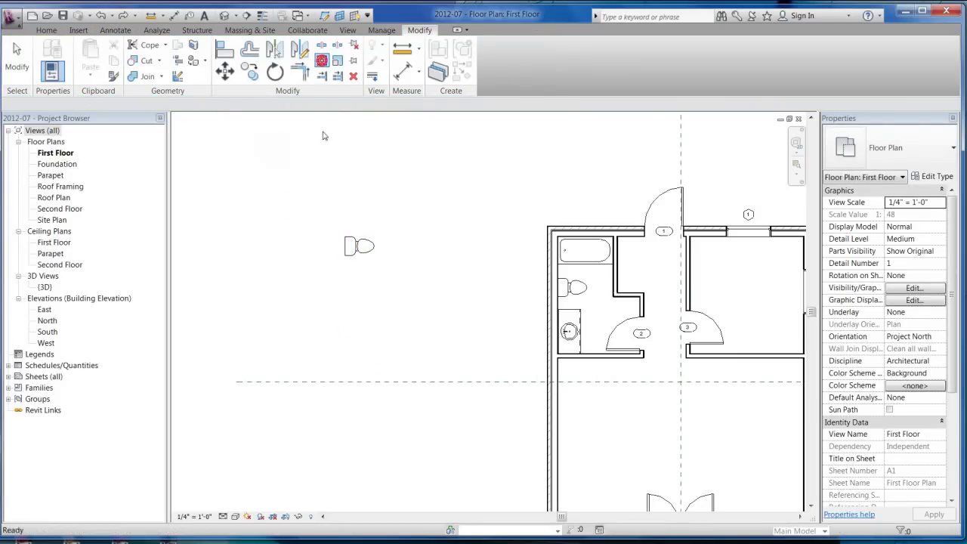
left_click(363, 249)
left_click(361, 244)
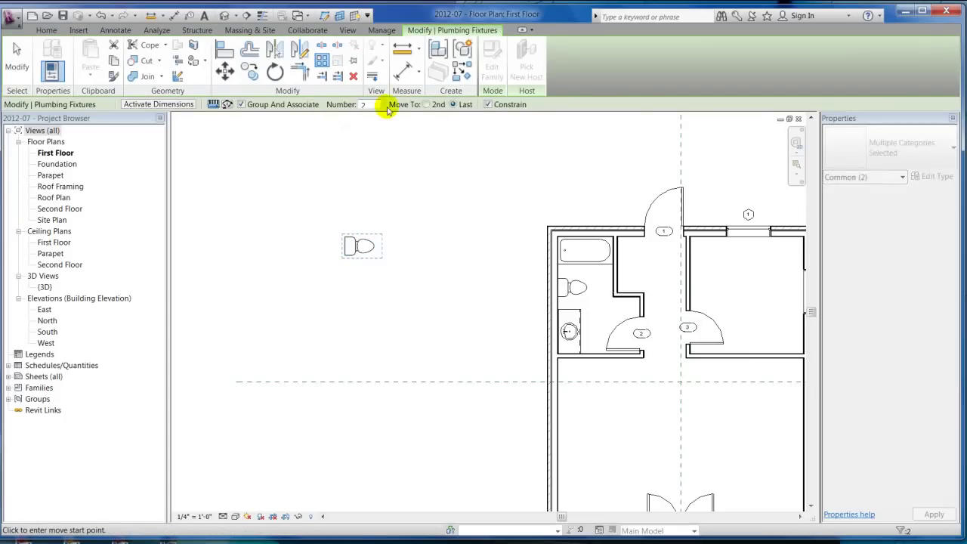
left_click(359, 244)
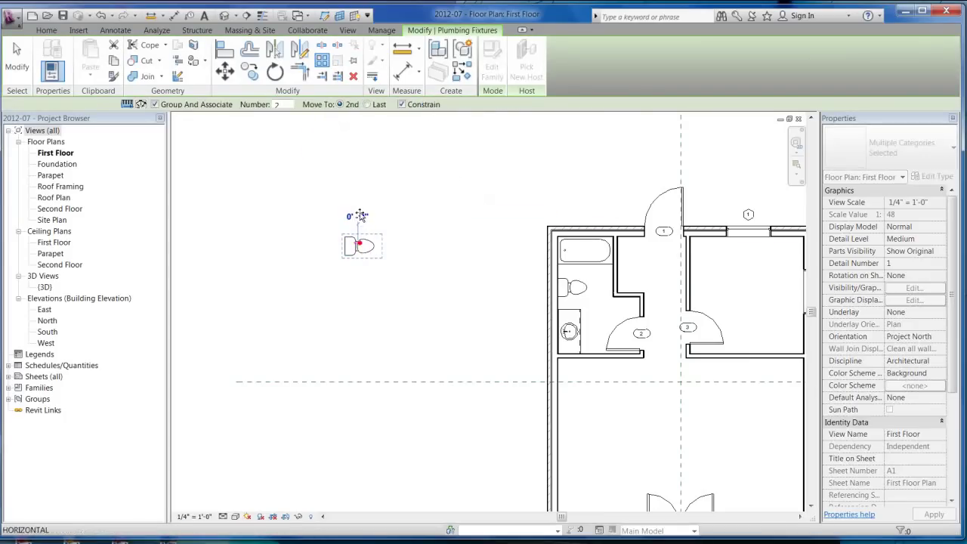
left_click(359, 209)
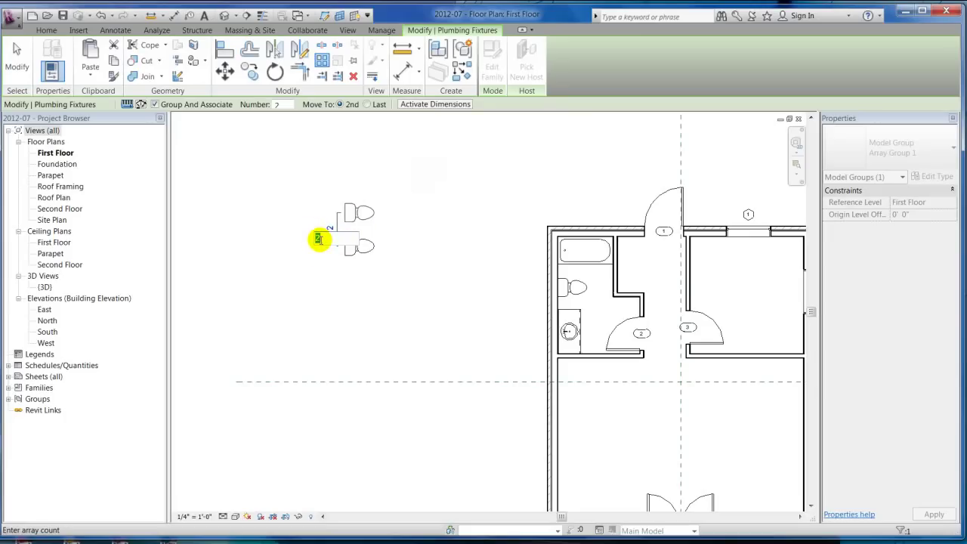
Set the item count of the vertical toilet array to 8
type("8")
key("Return")
scroll(296, 302, "down", 4)
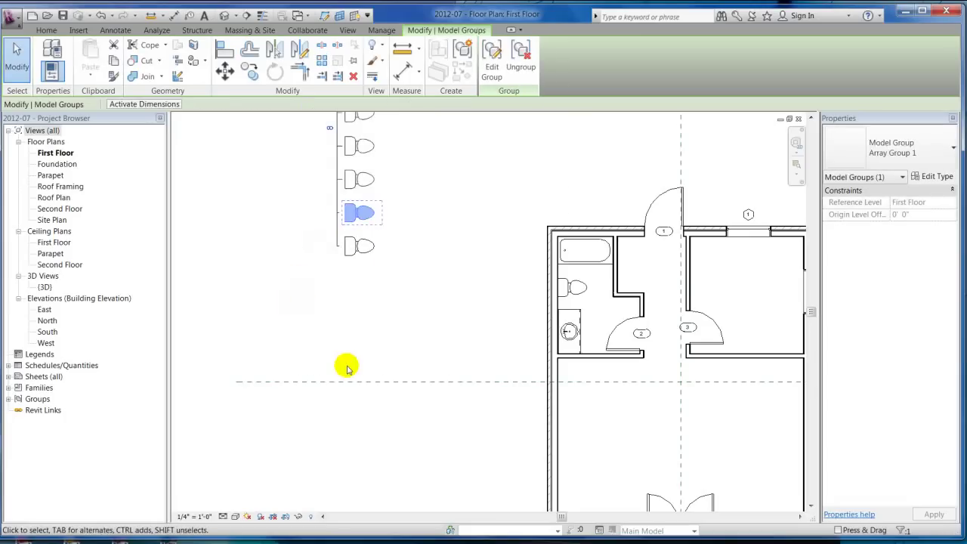
scroll(393, 229, "up", 2)
left_click(386, 230)
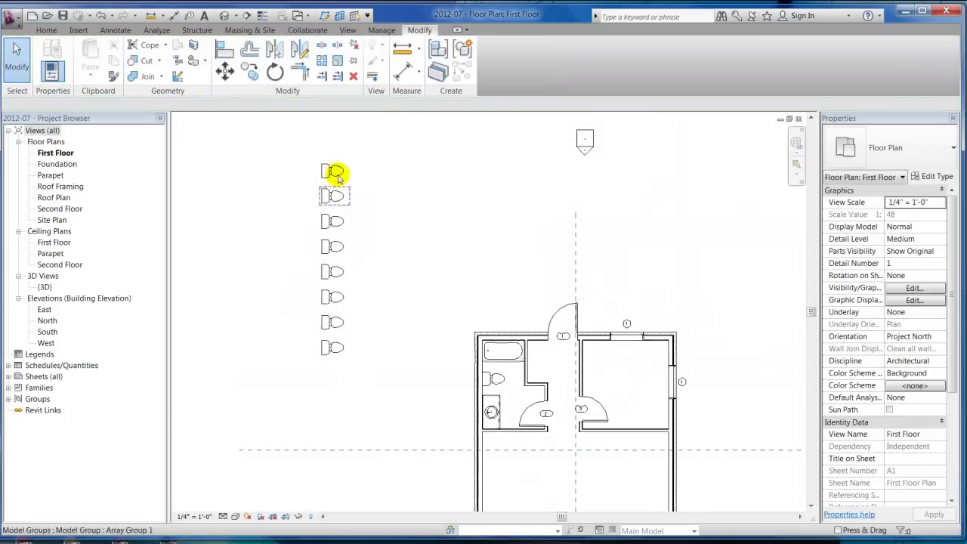
Array the whole toilet column horizontally away from the building, using the 2nd option, about 5' spacing and 8 columns
left_click_drag(285, 137, 352, 403)
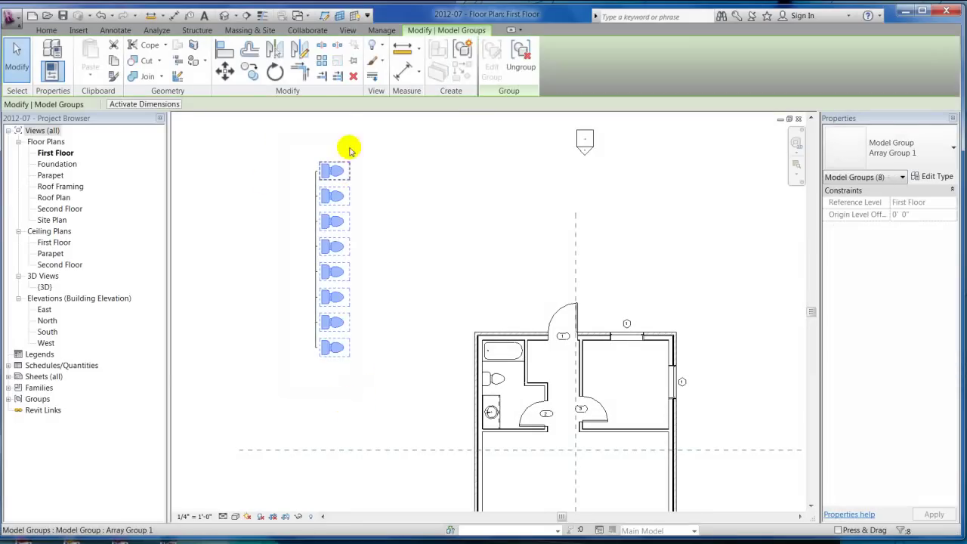
left_click(322, 64)
left_click(333, 353)
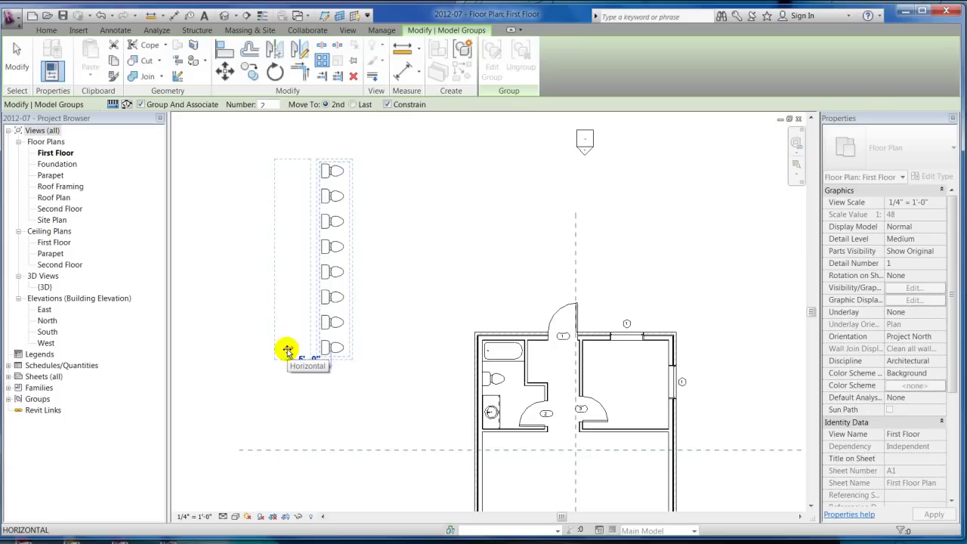
left_click(287, 352)
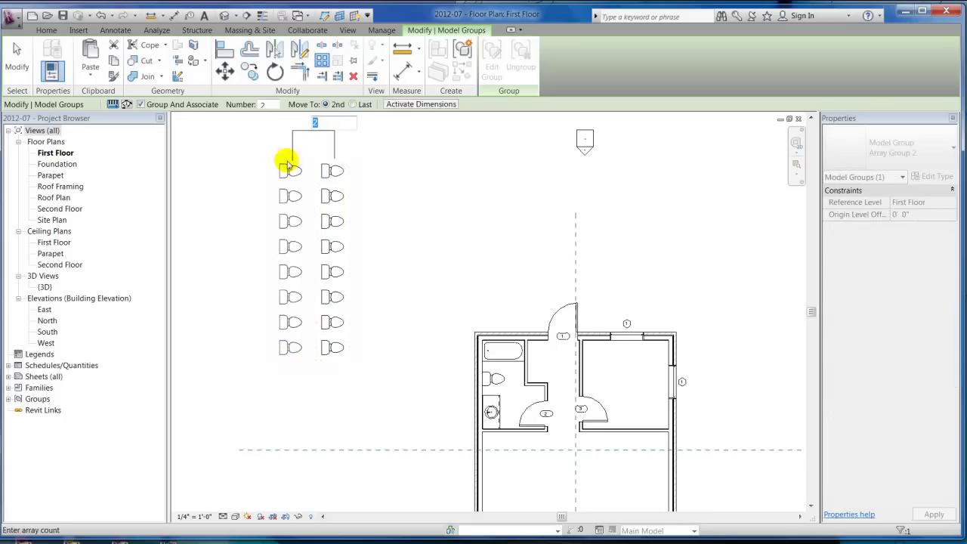
left_click(398, 175)
scroll(475, 242, "down", 3)
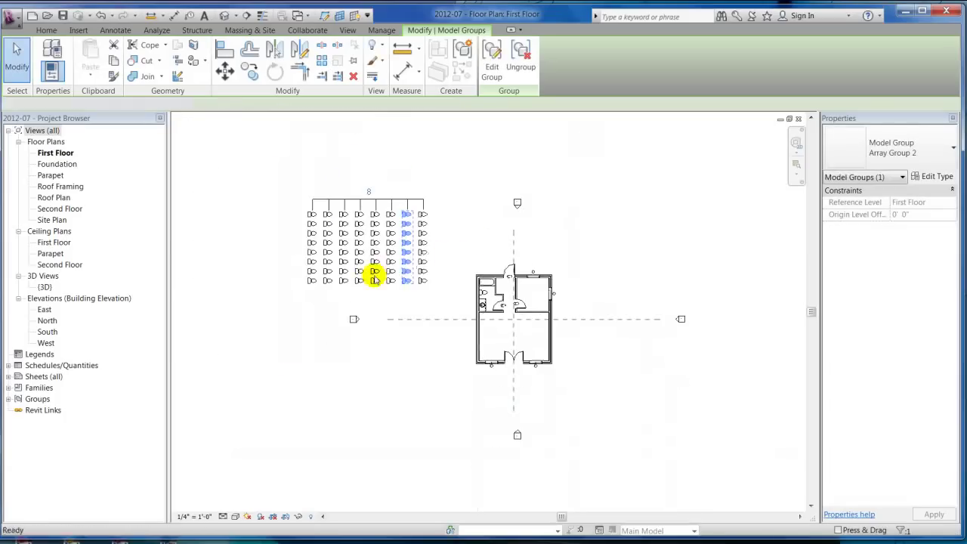
key("Escape")
Delete the entire grid of arrayed toilets outside the building
scroll(339, 270, "up", 4)
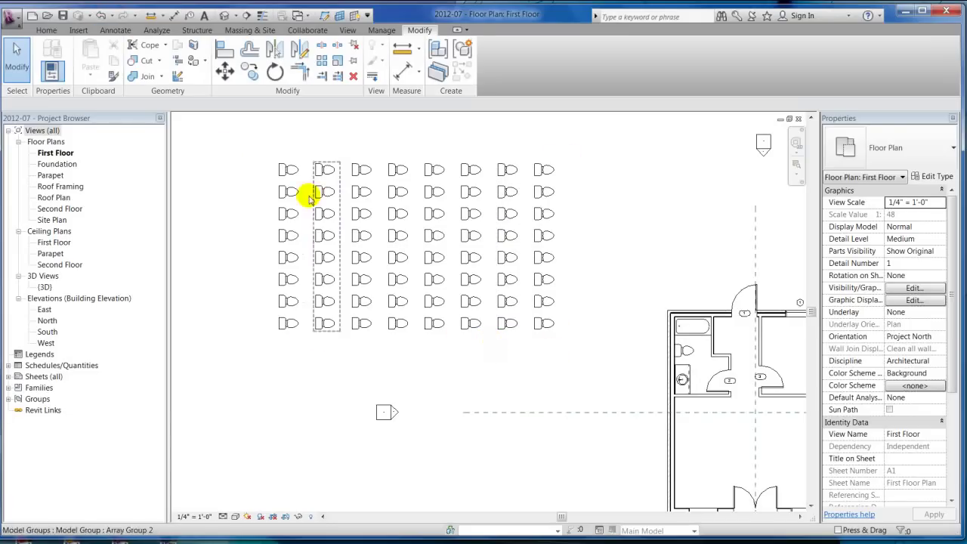
left_click_drag(259, 140, 567, 328)
key("Delete")
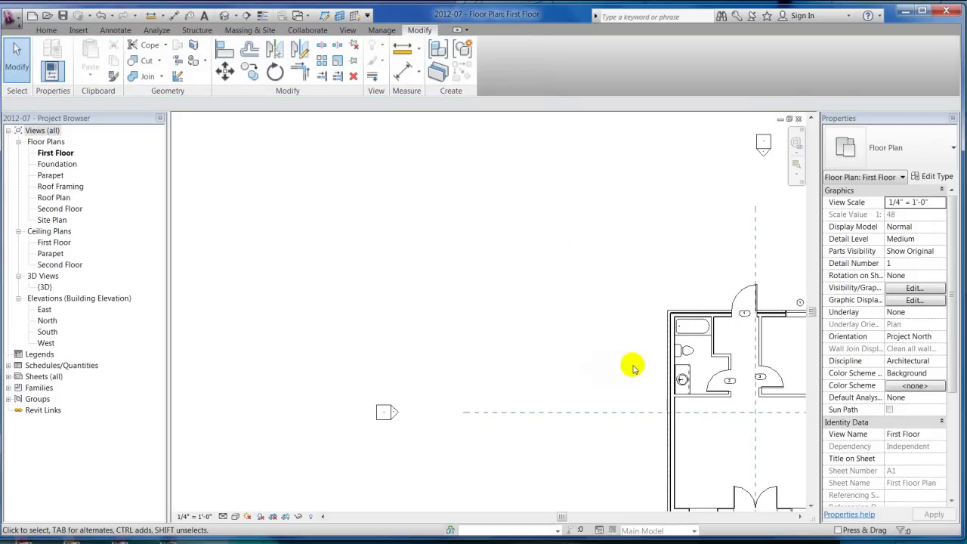
Copy the bathroom toilet to an open area outside the building and start an array of the copy
left_click(685, 351)
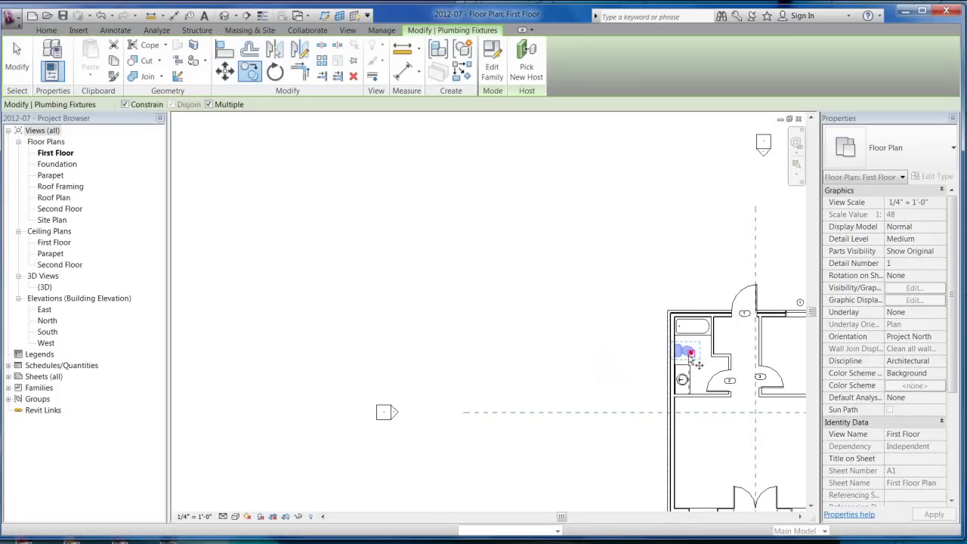
left_click(501, 289)
left_click(550, 345)
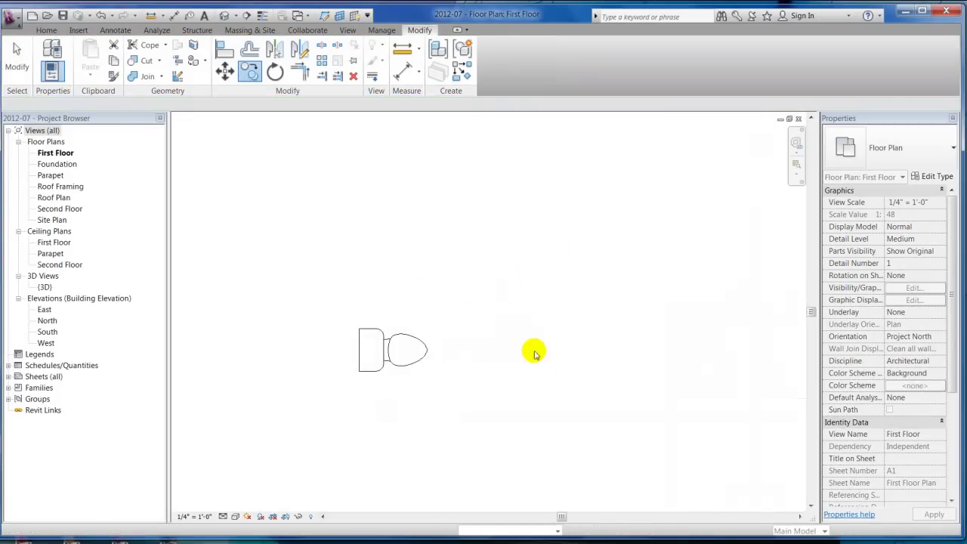
left_click(383, 360)
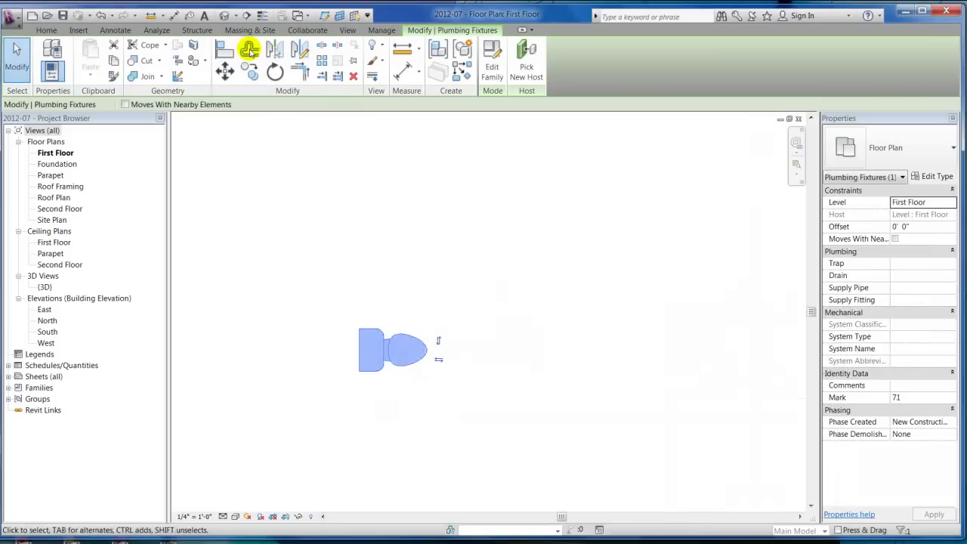
left_click(321, 60)
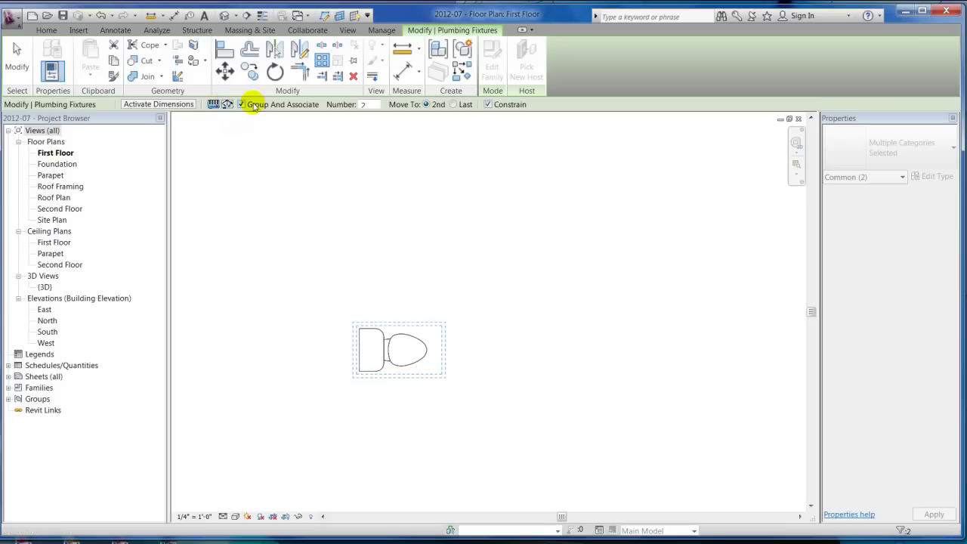
Cancel the started array, and undo the toilet copy and the deletion of the toilet grid
left_click(101, 15)
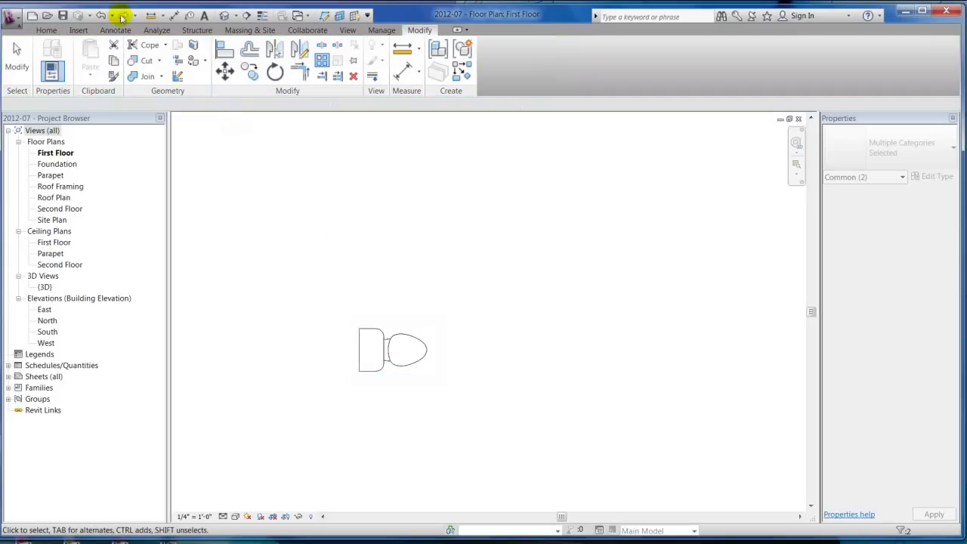
left_click(101, 15)
left_click(101, 15)
Move the grid's last toilet column closer to the building to widen the column spacing, and undo the move
left_click(541, 191)
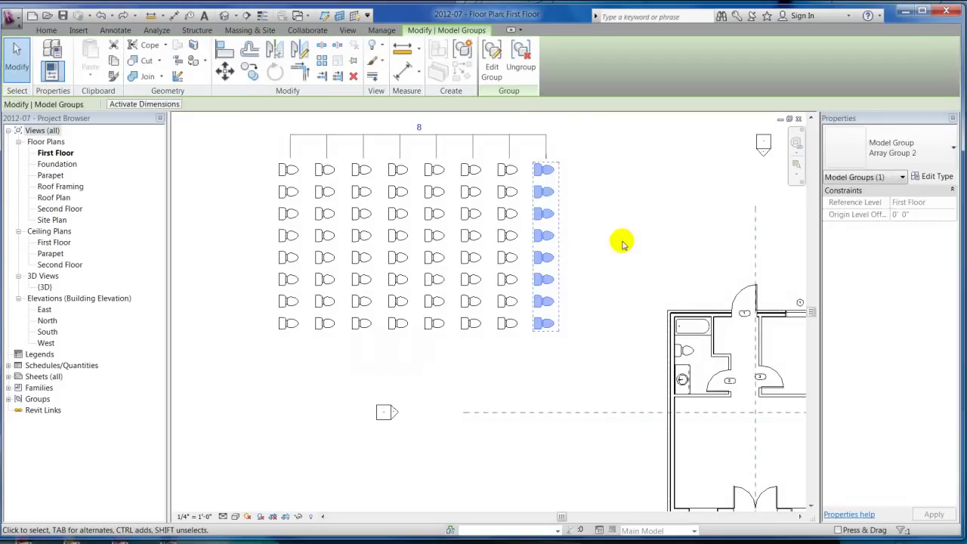
left_click_drag(549, 209, 608, 215)
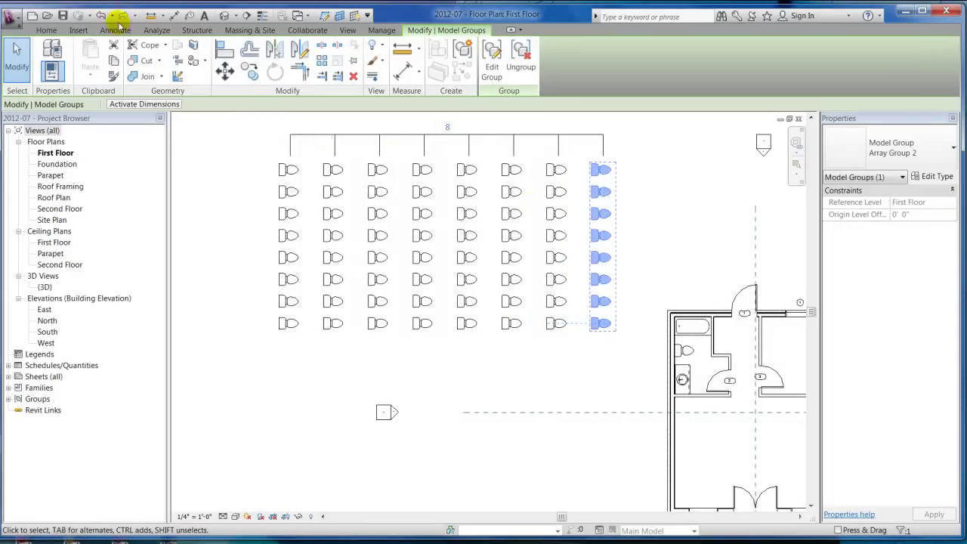
left_click(101, 16)
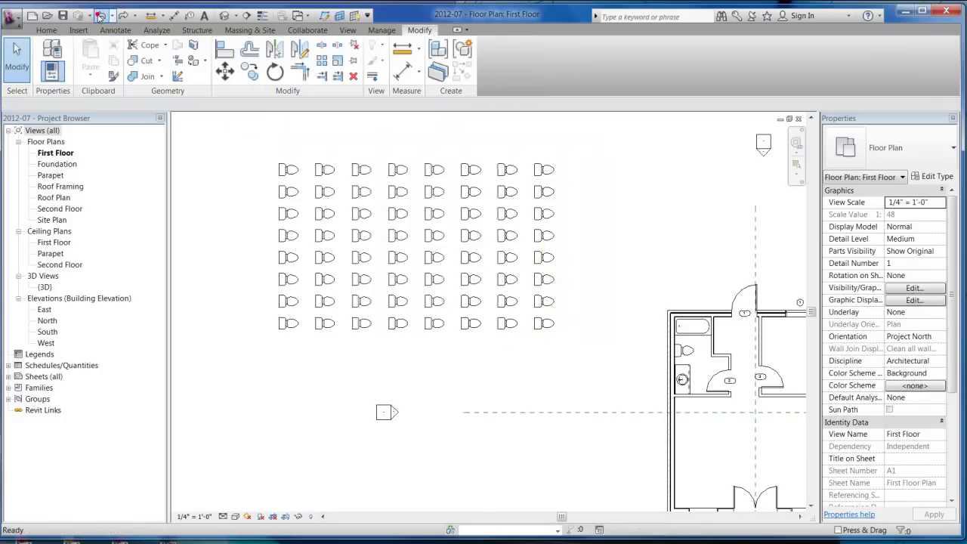
Undo the horizontal array of toilet columns and delete the remaining vertical column of eight toilets
left_click(100, 16)
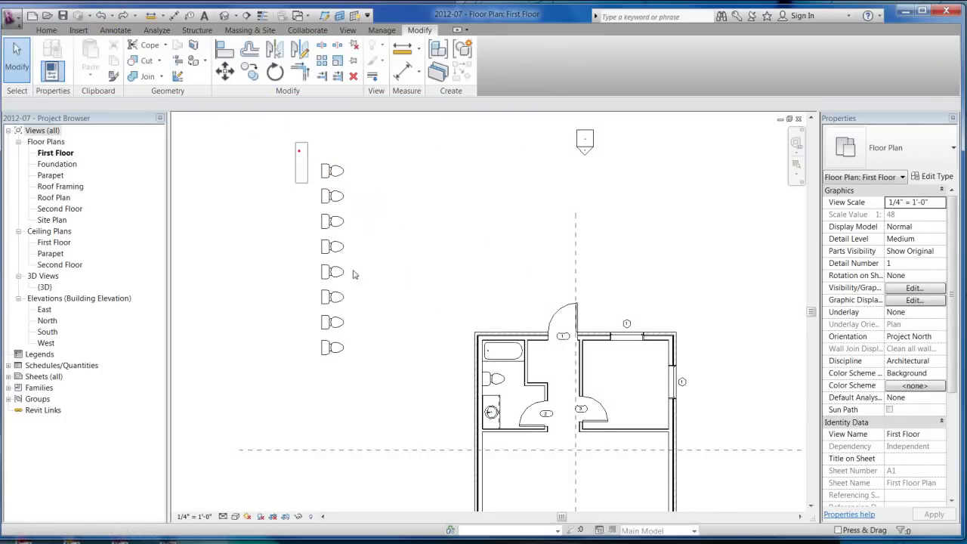
left_click_drag(293, 142, 386, 361)
key("Delete")
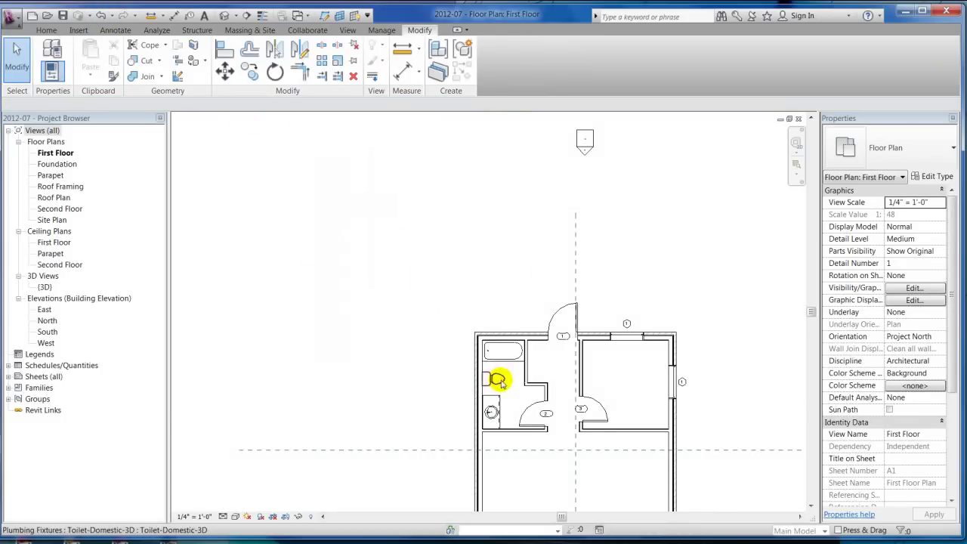
Copy the bathroom toilet horizontally to a spot outside the building, about 13' - 10" from the exterior wall
left_click_drag(500, 383, 368, 327)
left_click_drag(395, 391, 356, 382)
scroll(356, 379, "up", 5)
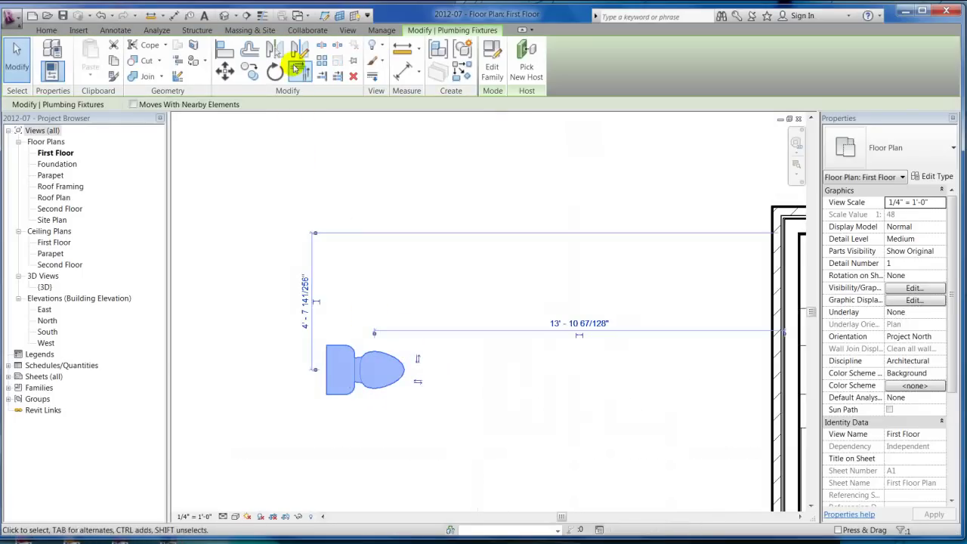
Create a radial array of five toilets from the copy outside the building, rotating about the midpoint of the tank's back edge
left_click(321, 60)
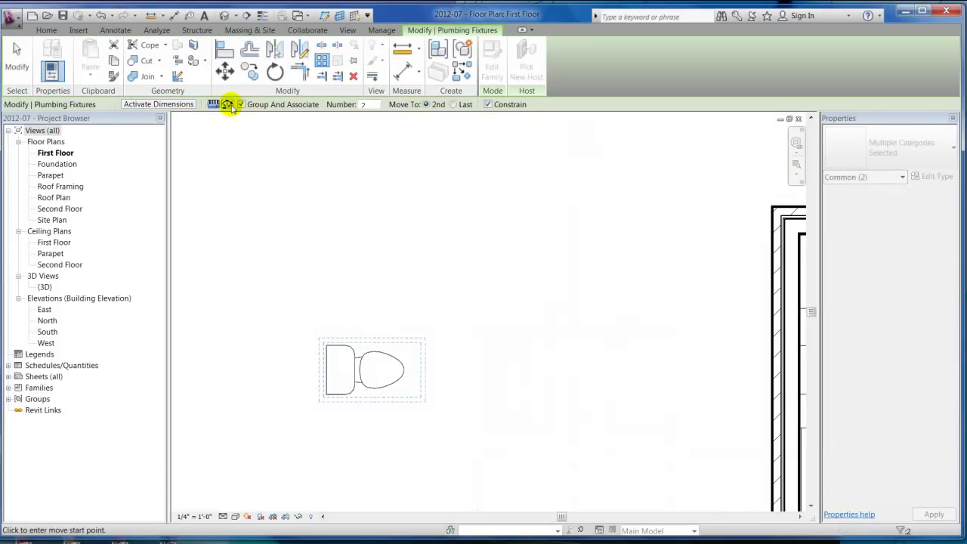
left_click(226, 105)
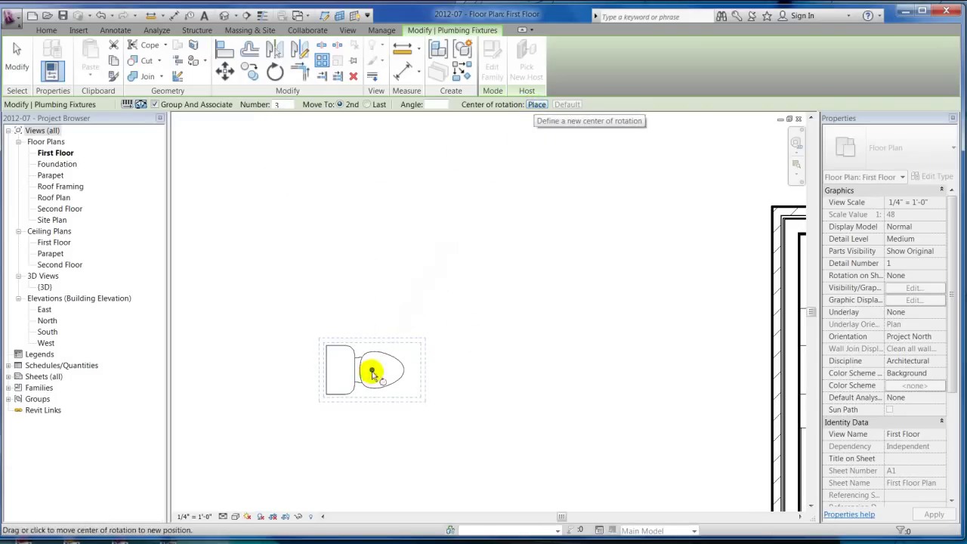
left_click(535, 105)
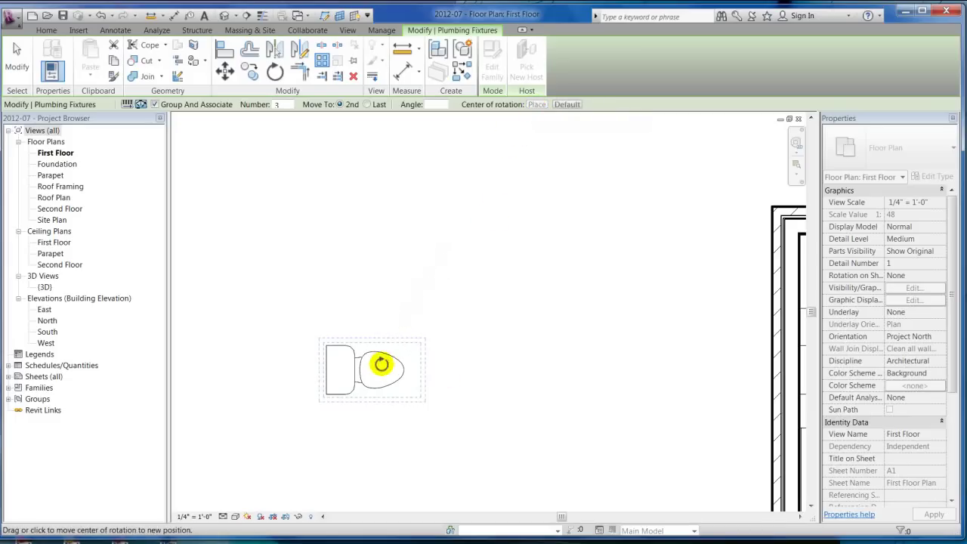
left_click(326, 370)
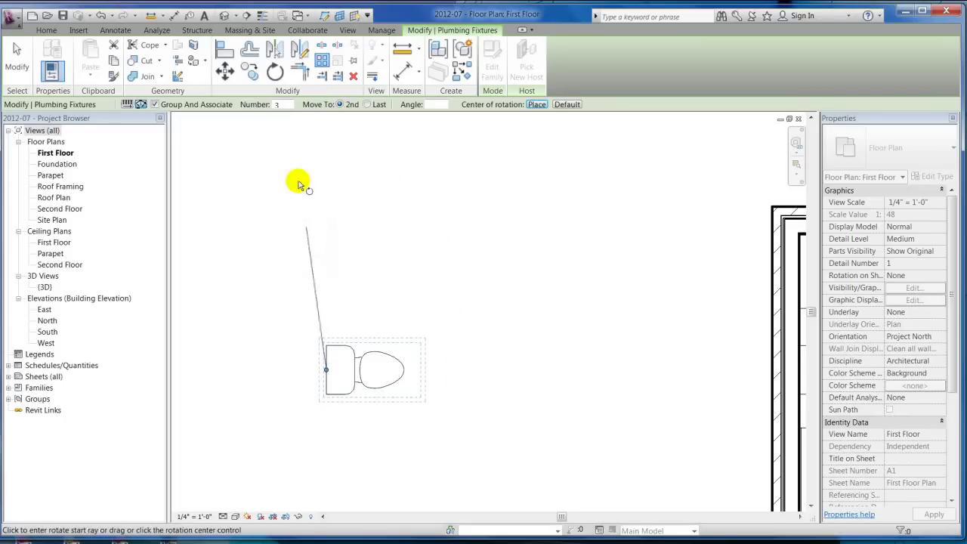
left_click_drag(445, 370, 336, 287)
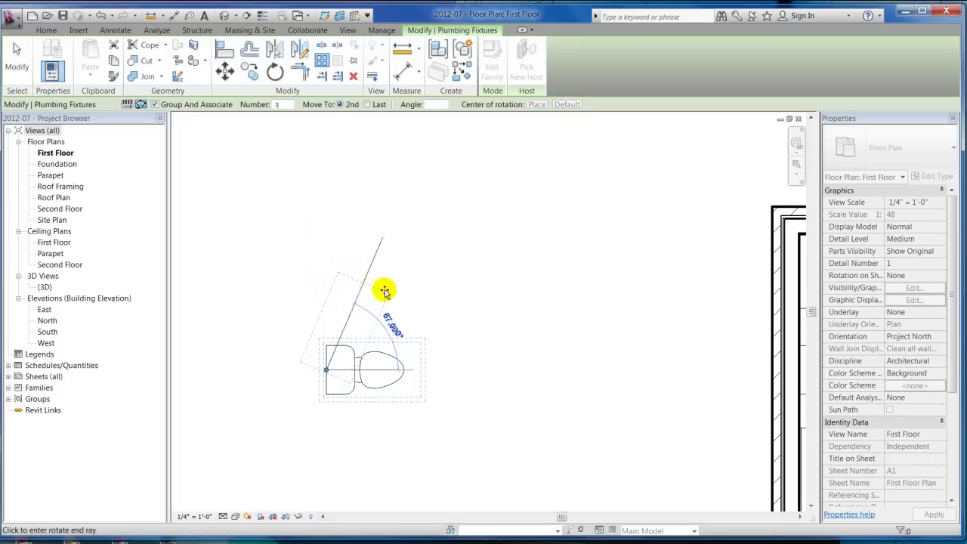
left_click(409, 300)
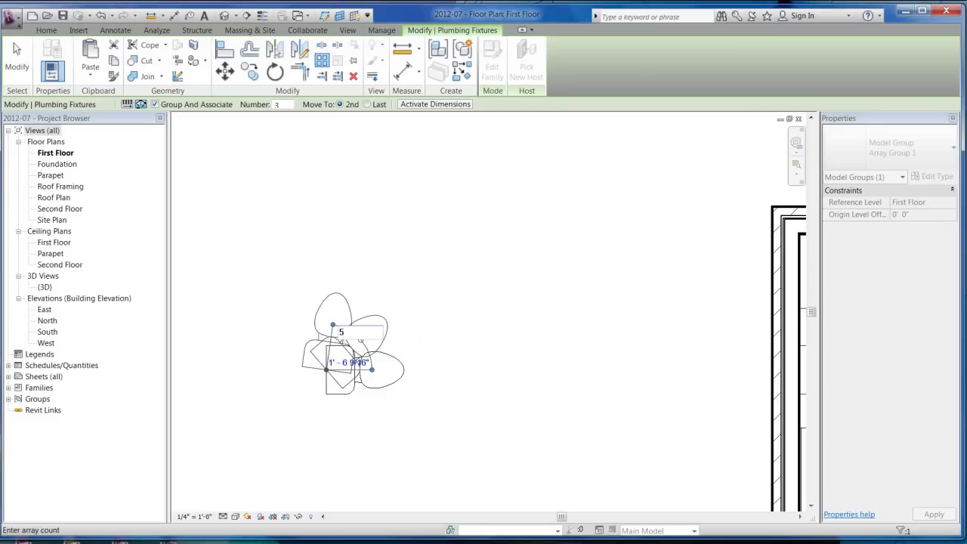
key("Return")
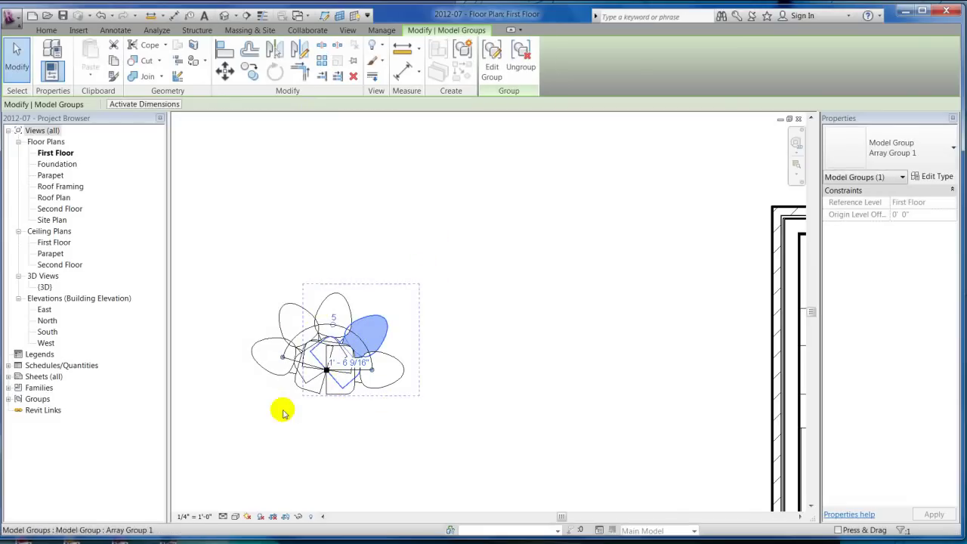
left_click(279, 425)
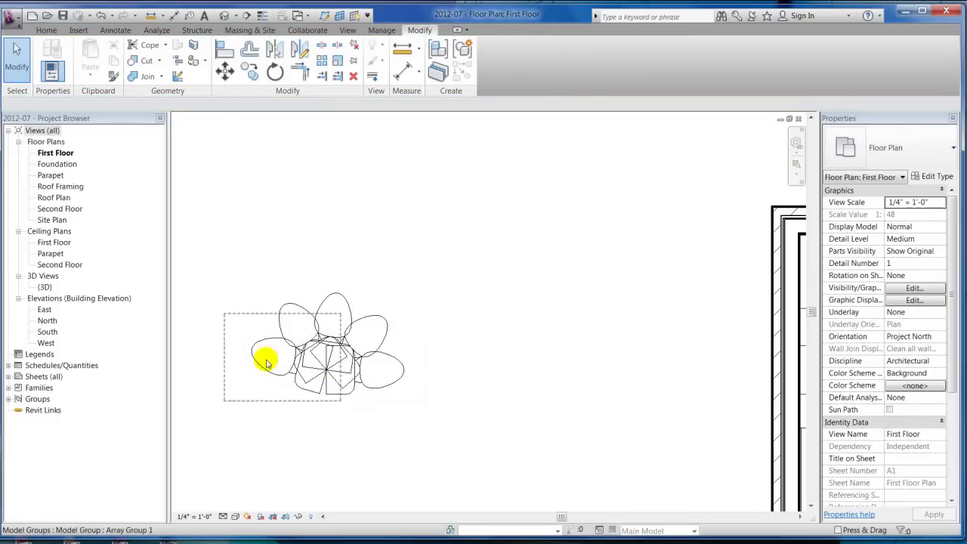
Undo the radial toilet array and the toilet copy outside the building
scroll(272, 412, "up", 3)
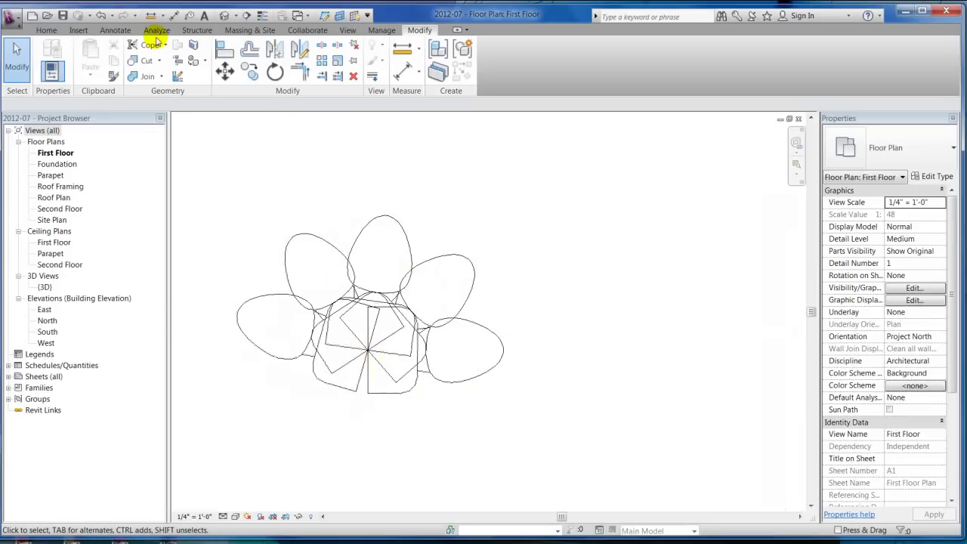
left_click(102, 16)
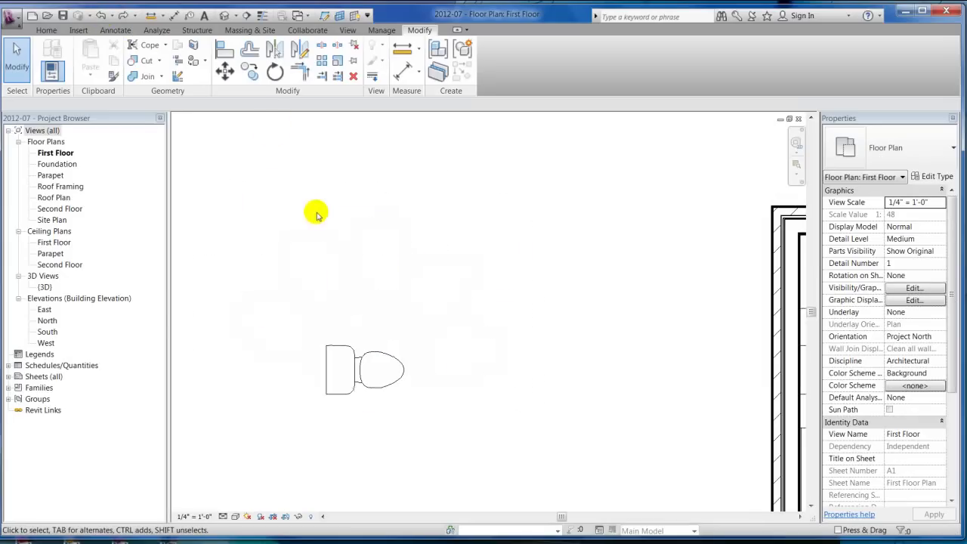
left_click(103, 17)
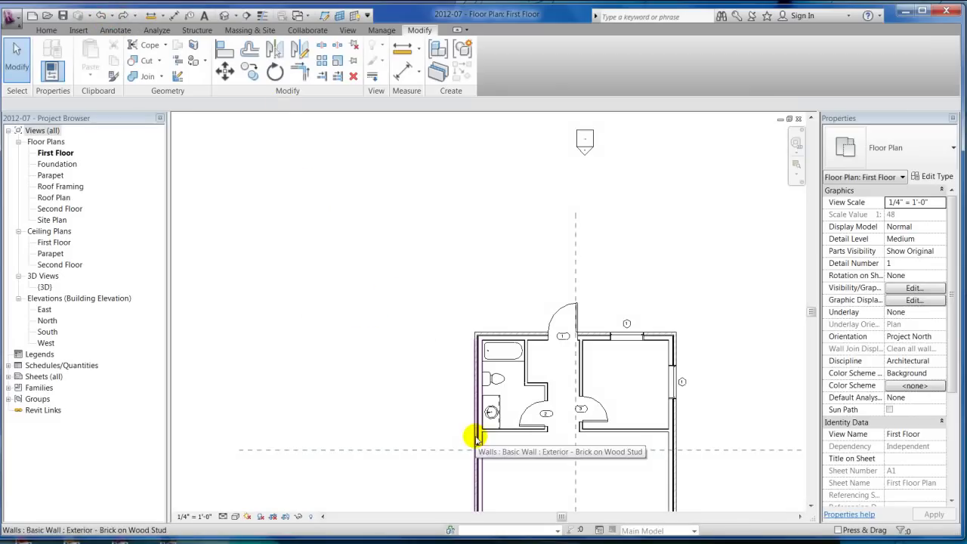
Mirror a copy of the partition wall below the bathroom sink across the horizontal reference plane
middle_click_drag(524, 423, 392, 301)
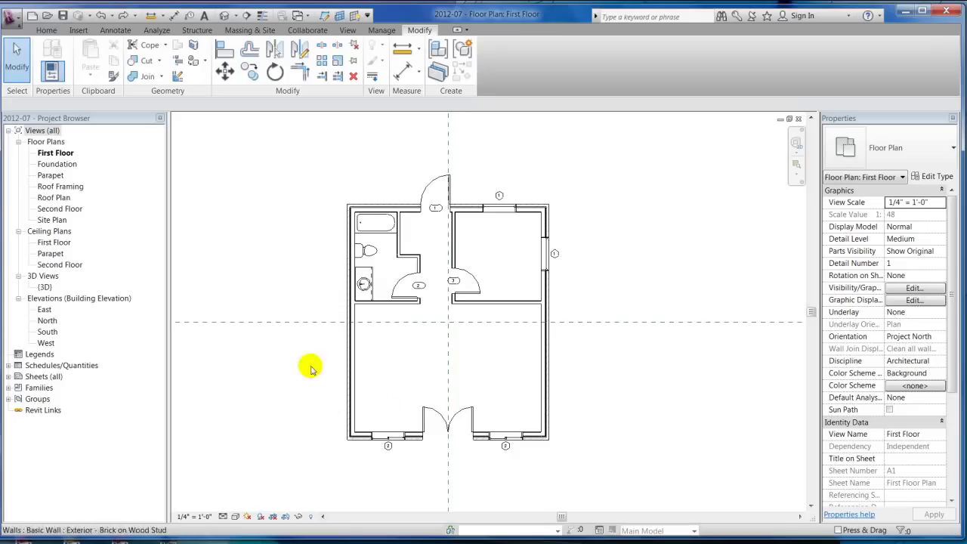
scroll(367, 326, "up", 4)
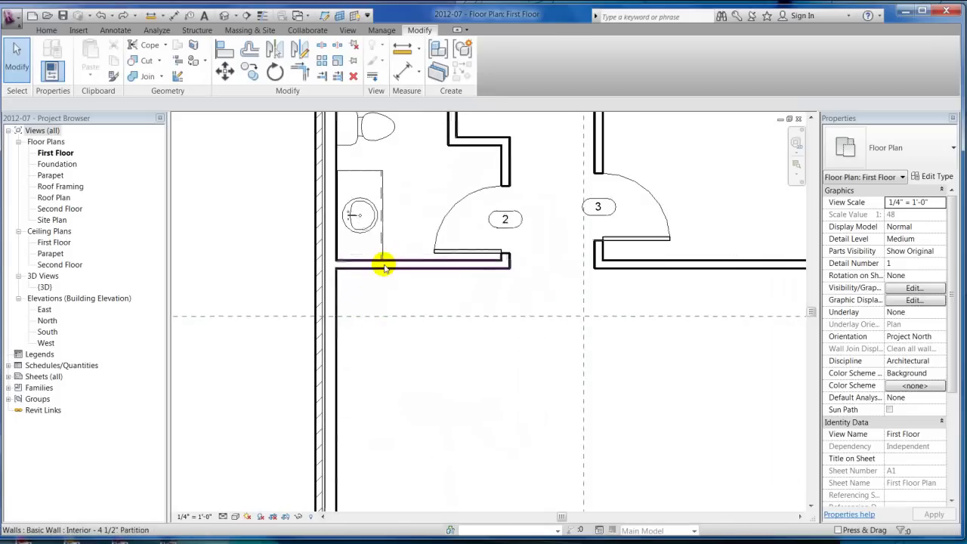
left_click(384, 265)
scroll(393, 203, "down", 2)
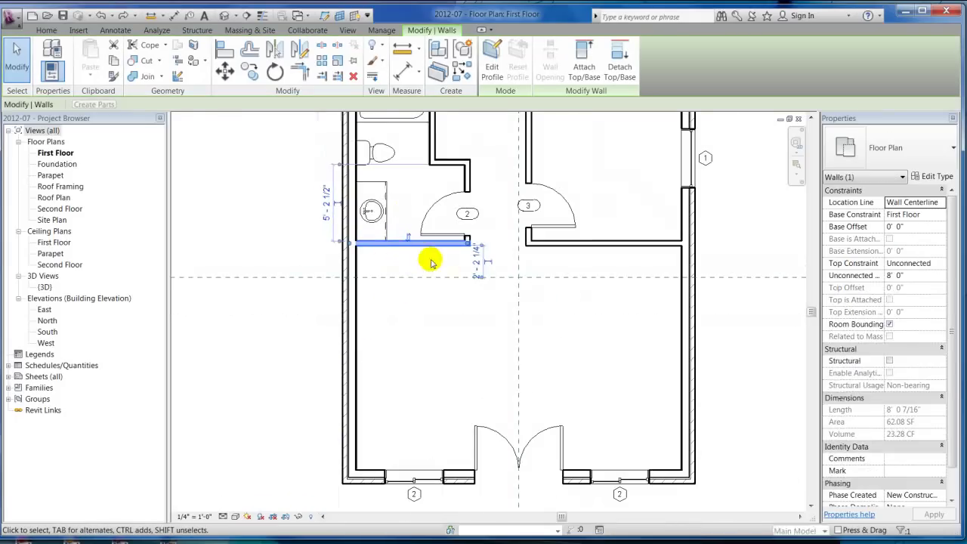
middle_click_drag(384, 264, 449, 268)
scroll(453, 264, "up", 1)
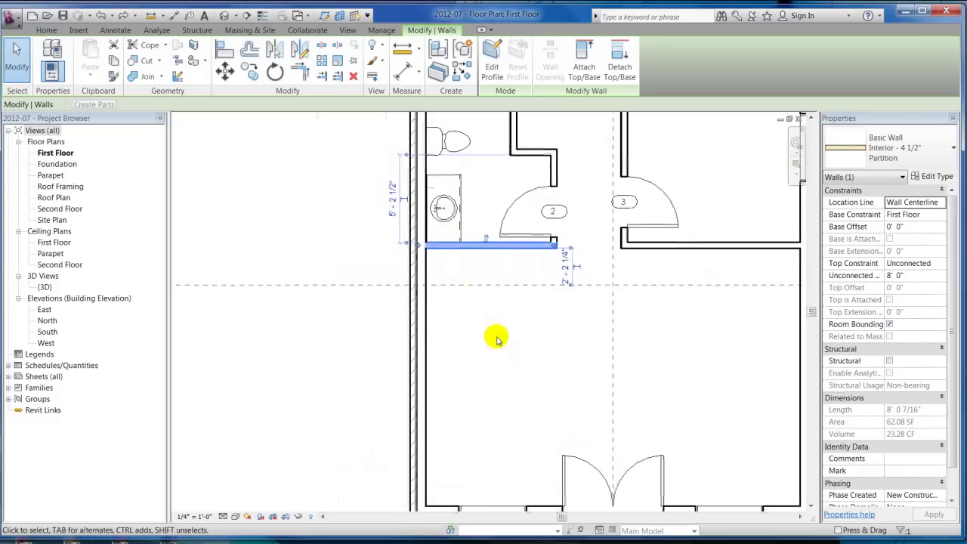
scroll(552, 271, "up", 3)
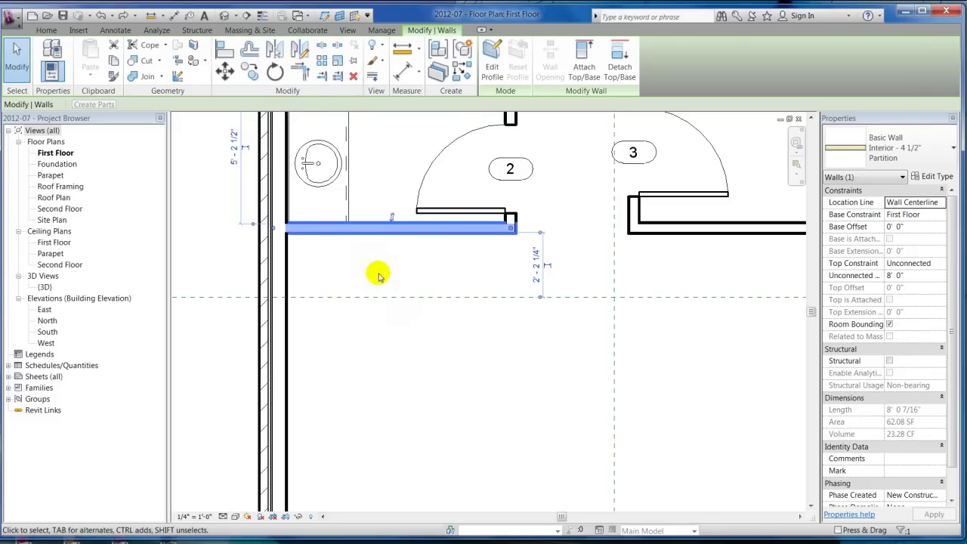
left_click(273, 50)
left_click(383, 300)
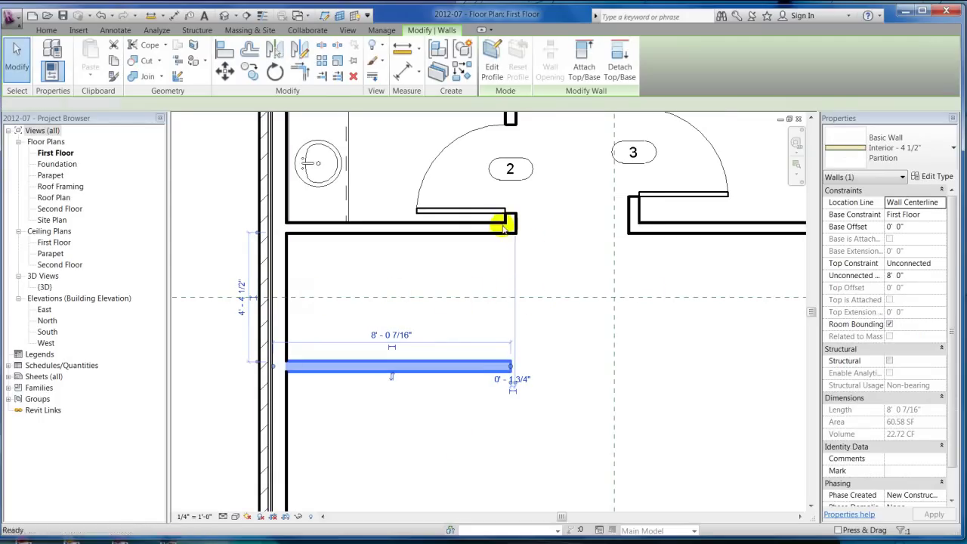
key("Escape")
scroll(501, 218, "down", 4)
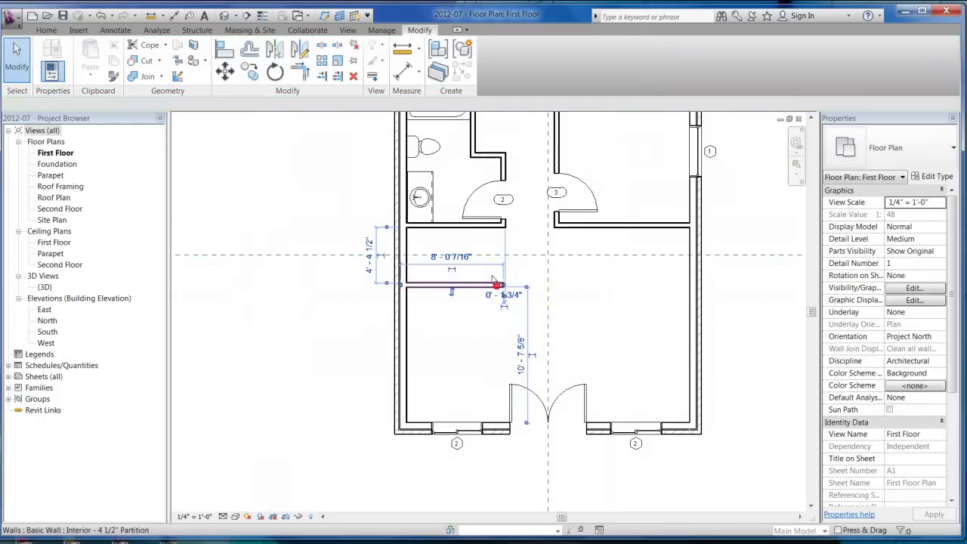
left_click(497, 285)
left_click(275, 47)
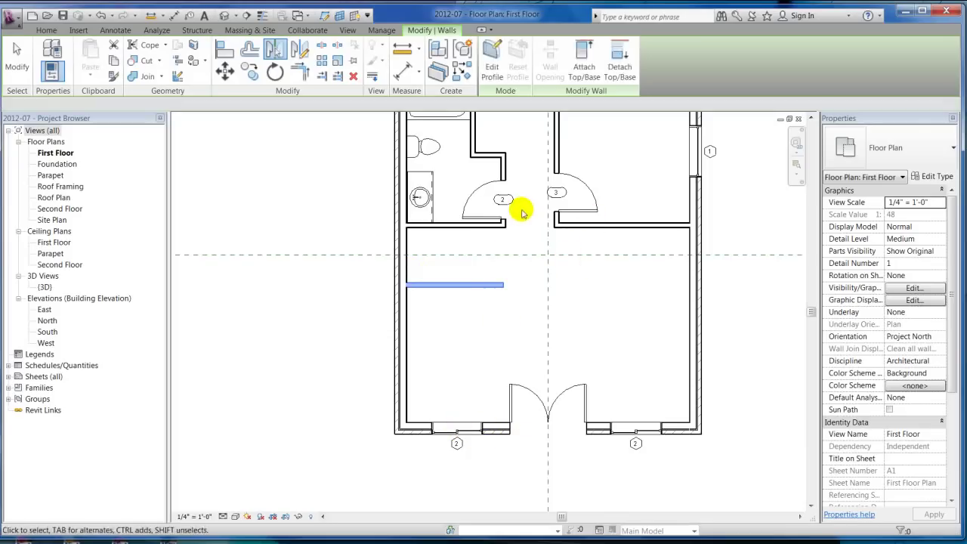
key("Escape")
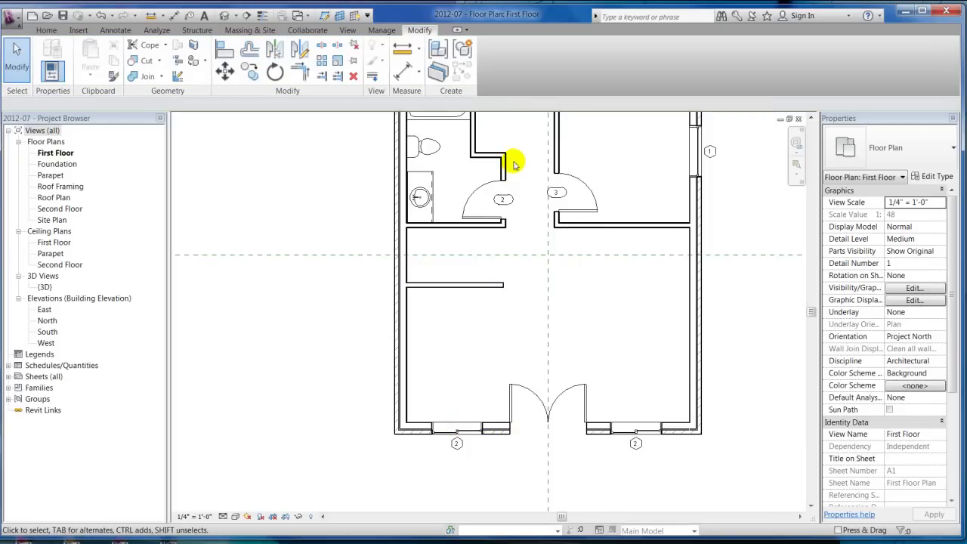
Mirror a copy of the new partition wall across the vertical reference plane, and undo the copy
left_click(489, 286)
key("m")
key("m")
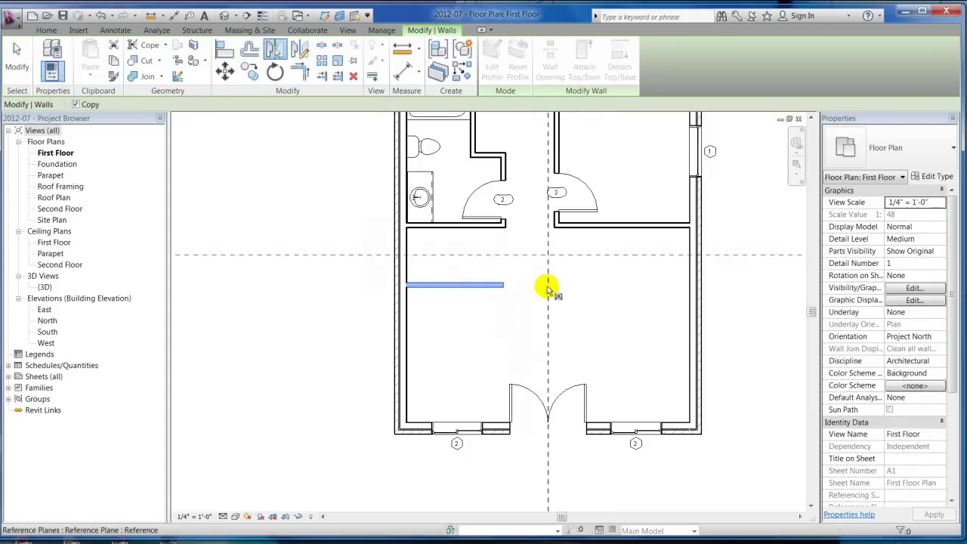
left_click(549, 291)
left_click(706, 367)
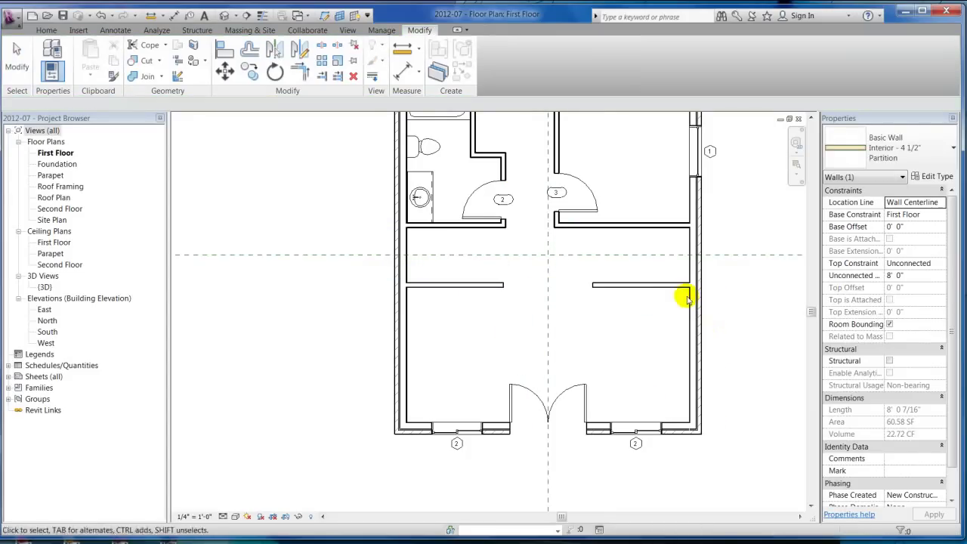
left_click(619, 286)
left_click(537, 317)
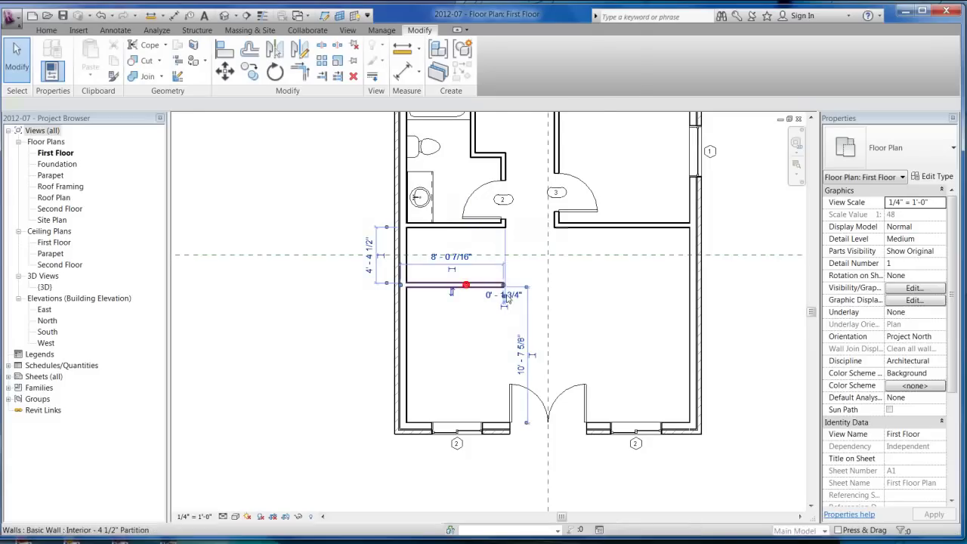
Shorten the new partition wall from its free end to about 2' - 9"
left_click(466, 287)
left_click_drag(503, 284, 433, 280)
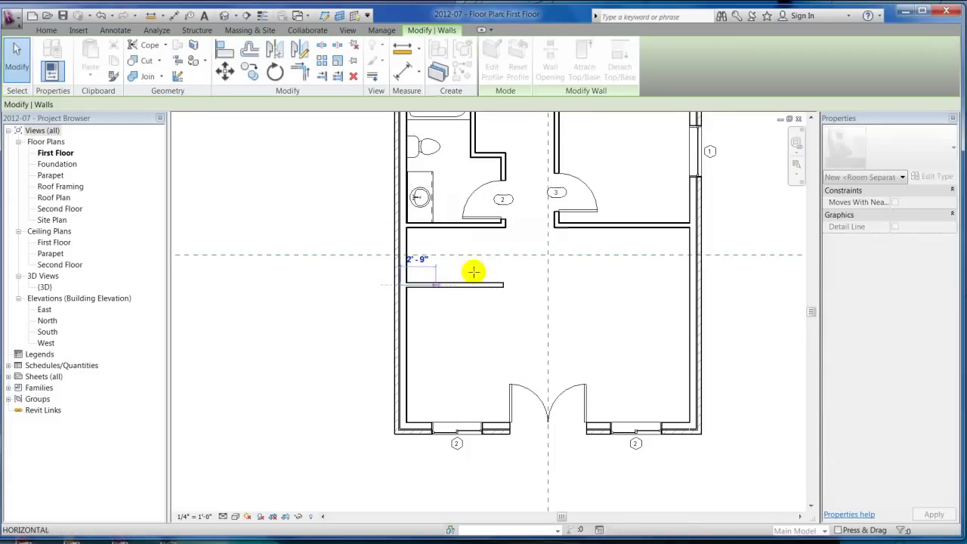
left_click(460, 244)
scroll(460, 244, "up", 3)
left_click(405, 314)
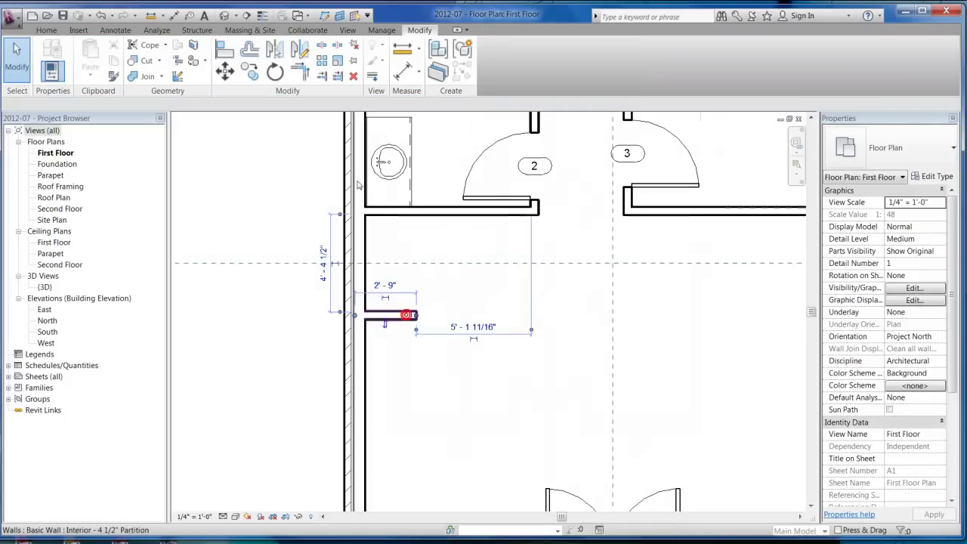
left_click(274, 49)
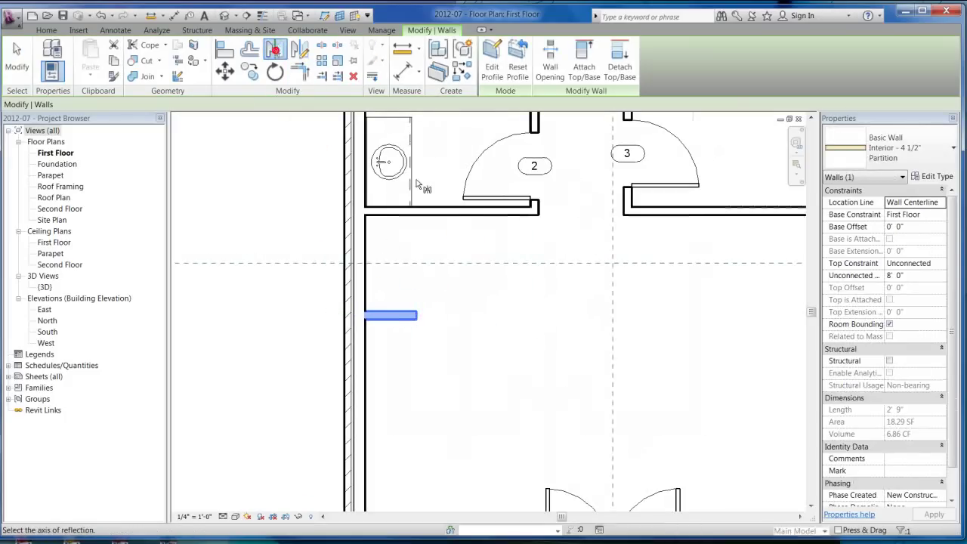
scroll(463, 201, "up", 5)
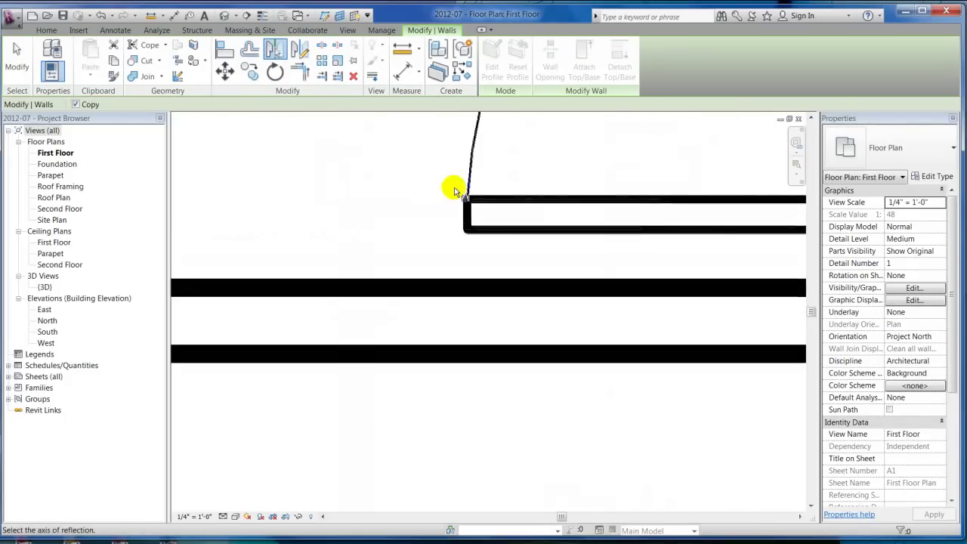
scroll(426, 185, "down", 4)
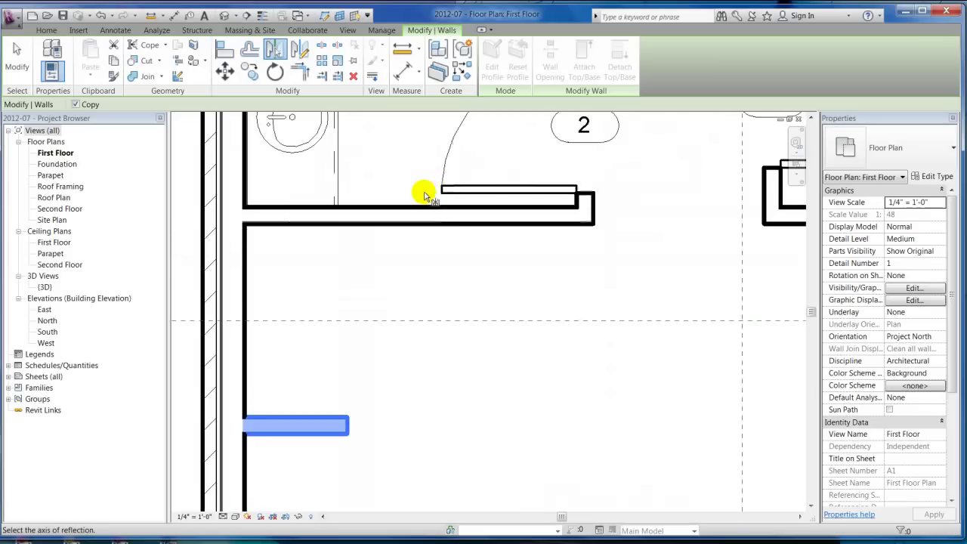
left_click(361, 207)
Mirror a copy of the short wall about a vertical axis drawn just beyond its free end, and undo the copy
left_click(360, 308)
left_click(300, 51)
left_click(431, 191)
left_click(431, 265)
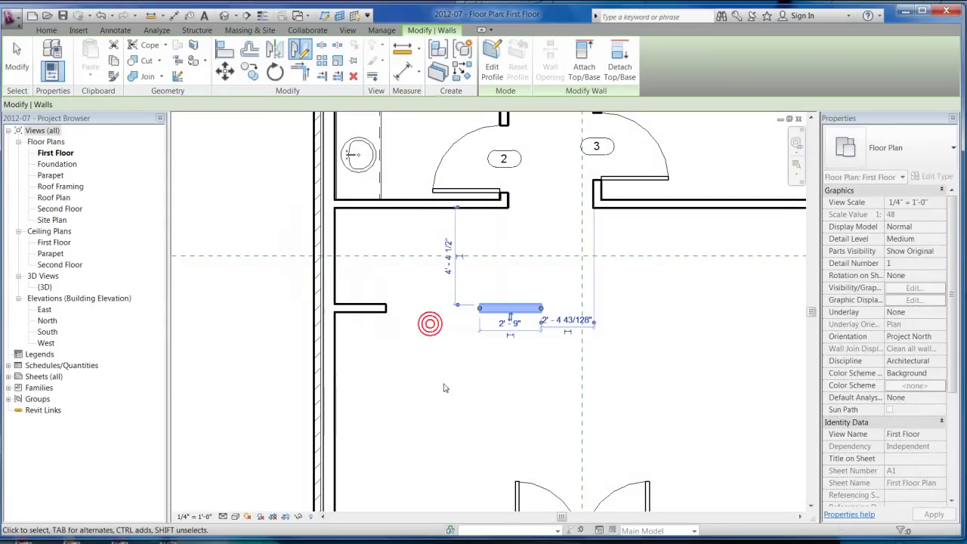
left_click(605, 408)
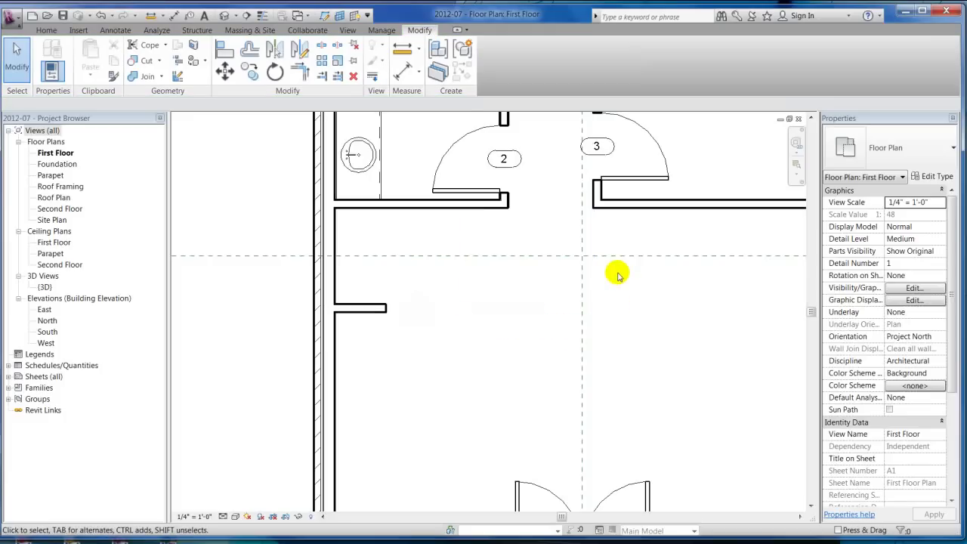
Mirror the short wall about a vertical axis drawn outside the building, about 24' - 2" from the exterior wall to the copy, and undo it
scroll(618, 274, "down", 3)
left_click(495, 291)
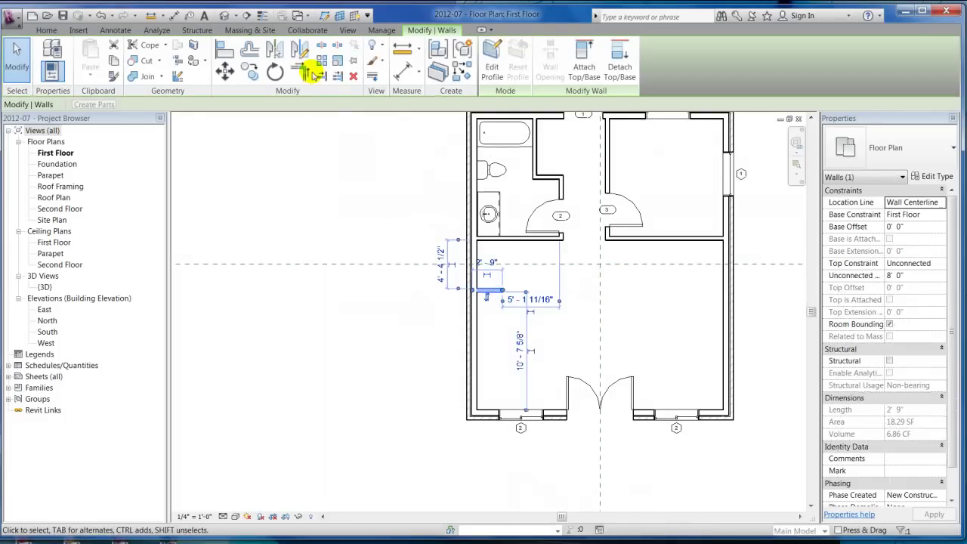
left_click(299, 49)
left_click(337, 218)
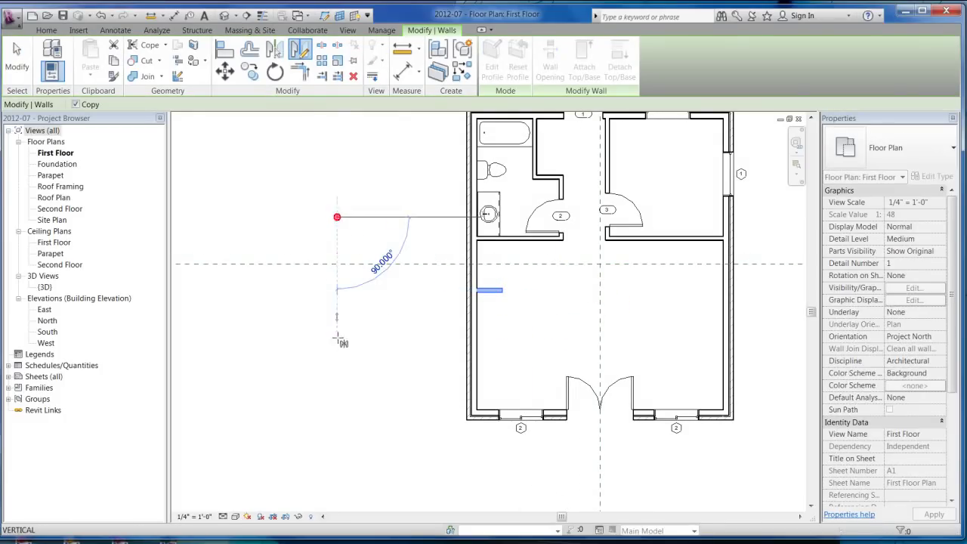
left_click(334, 340)
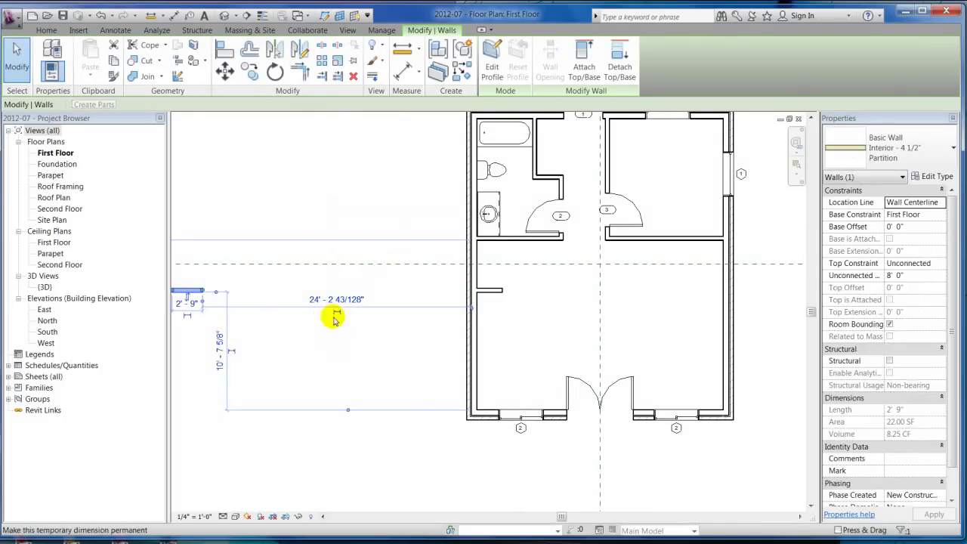
left_click(436, 317)
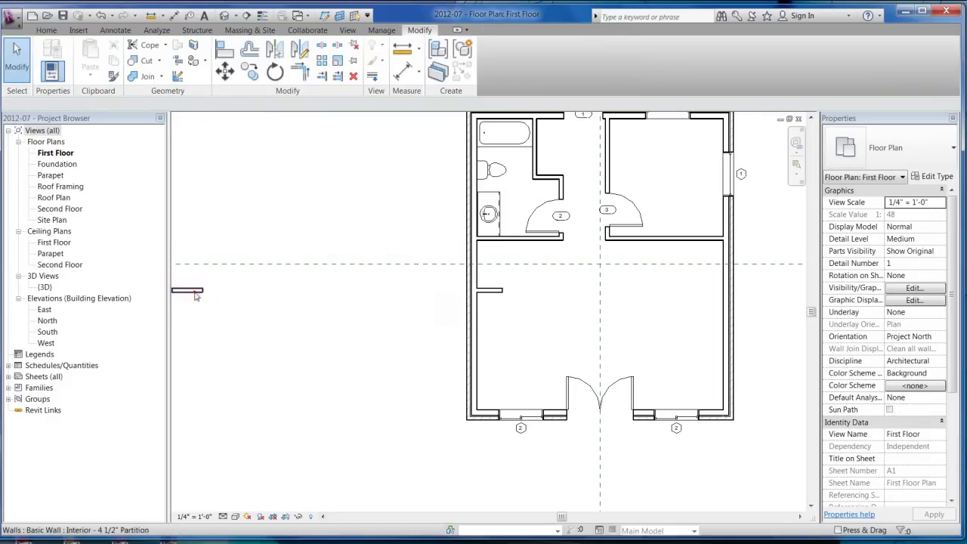
key("ctrl+z")
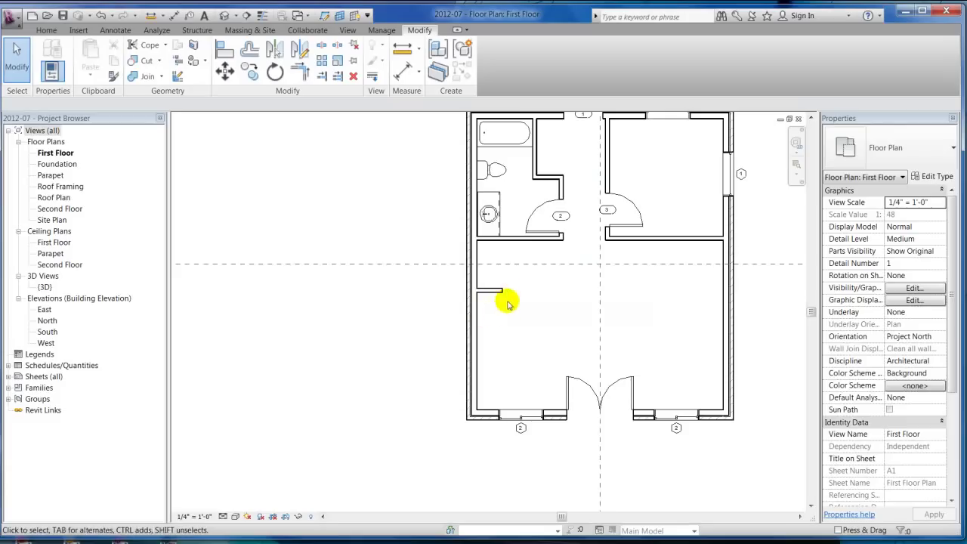
Try to move the short partition wall outside the building with Disjoin enabled, and delete the wall
scroll(498, 293, "up", 4)
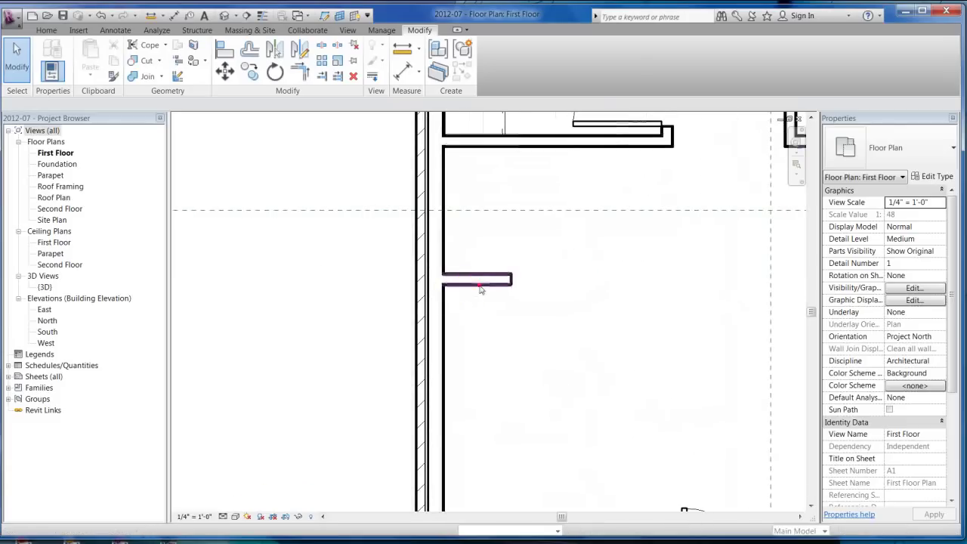
left_click(487, 287)
scroll(487, 298, "down", 3)
key("m")
key("v")
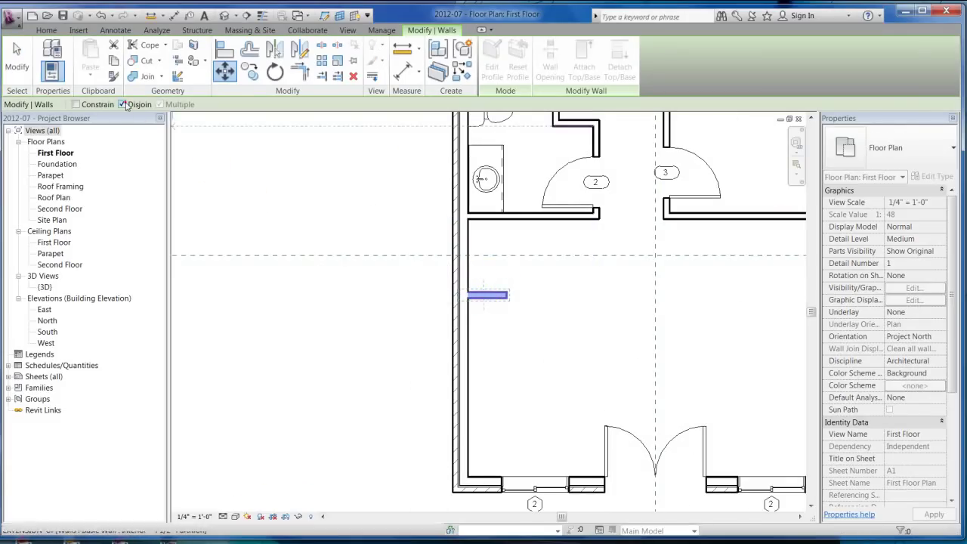
left_click(484, 294)
left_click(291, 292)
left_click(289, 320)
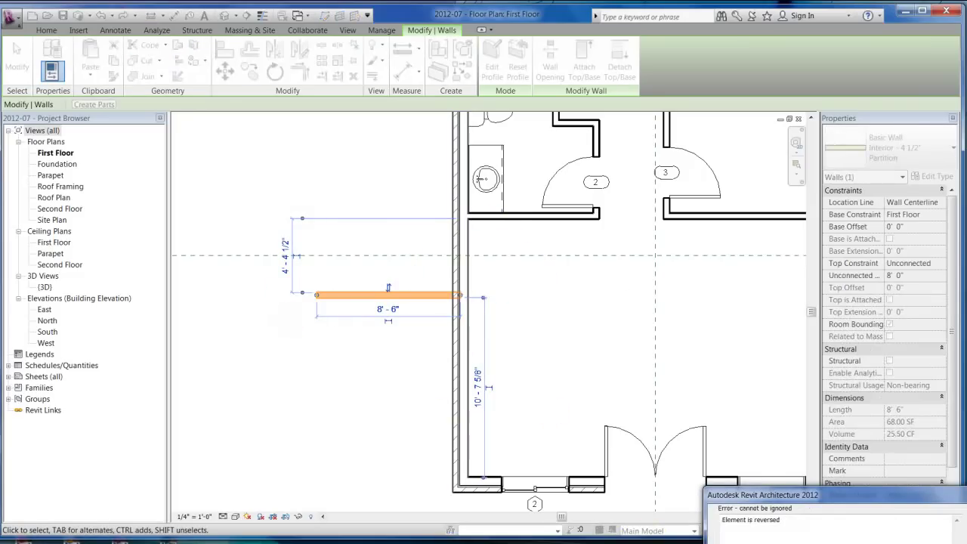
key("Delete")
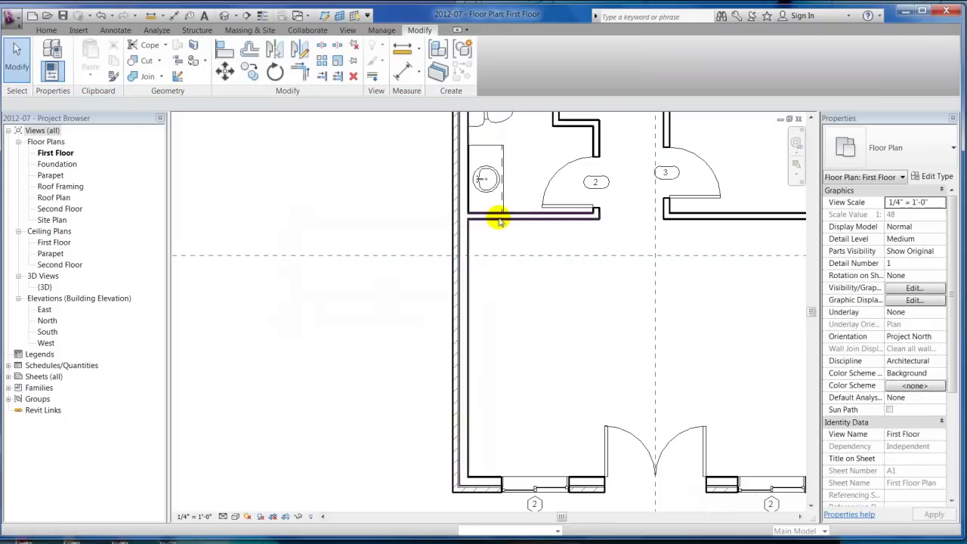
Draw a freestanding horizontal interior partition wall about 2' - 6" long outside the building, just below the horizontal reference plane
key("w")
key("a")
left_click(255, 294)
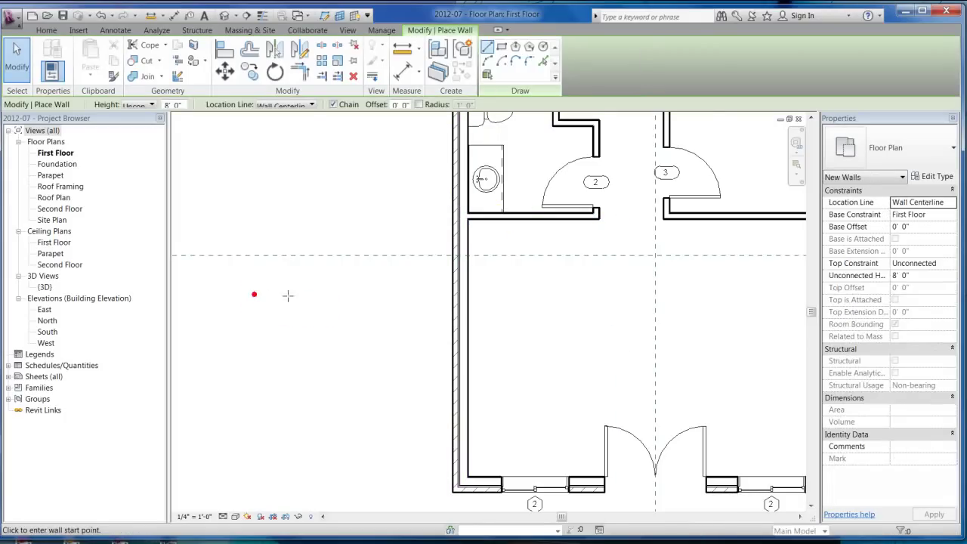
left_click(287, 294)
key("Escape")
key("Escape")
Mirror a copy of the freestanding wall about a diagonal axis drawn from its upper end corner nearest the building, forming an L
scroll(229, 270, "up", 5)
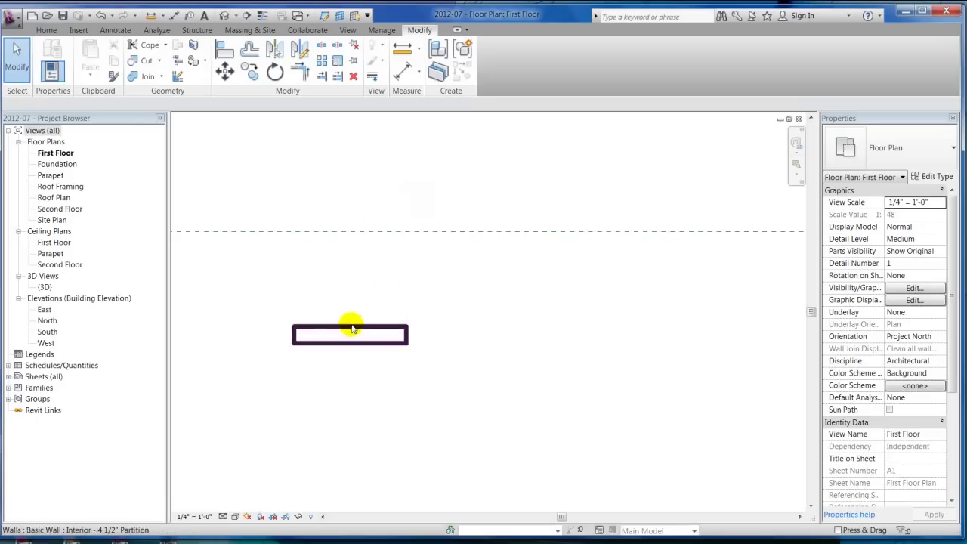
left_click(349, 333)
left_click(299, 49)
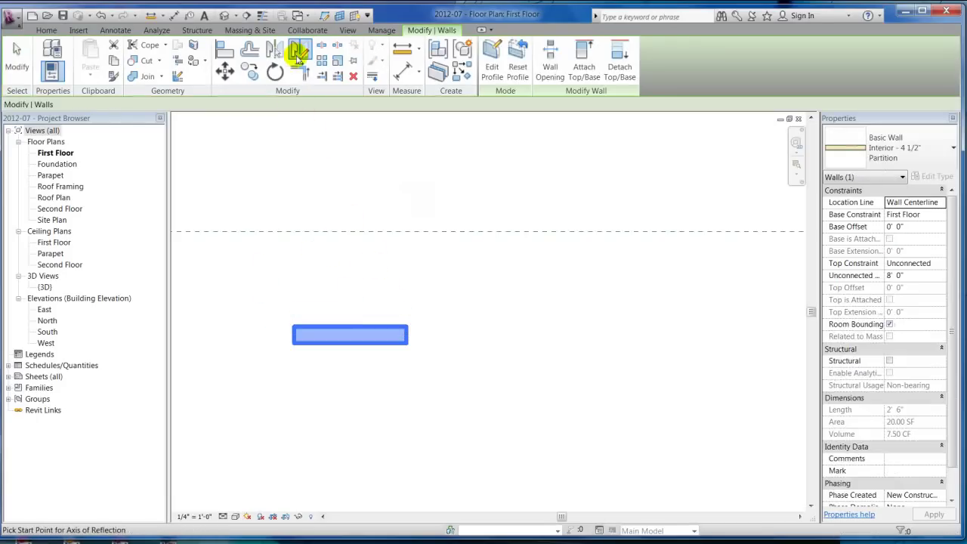
left_click(406, 327)
left_click(453, 371)
left_click(621, 297)
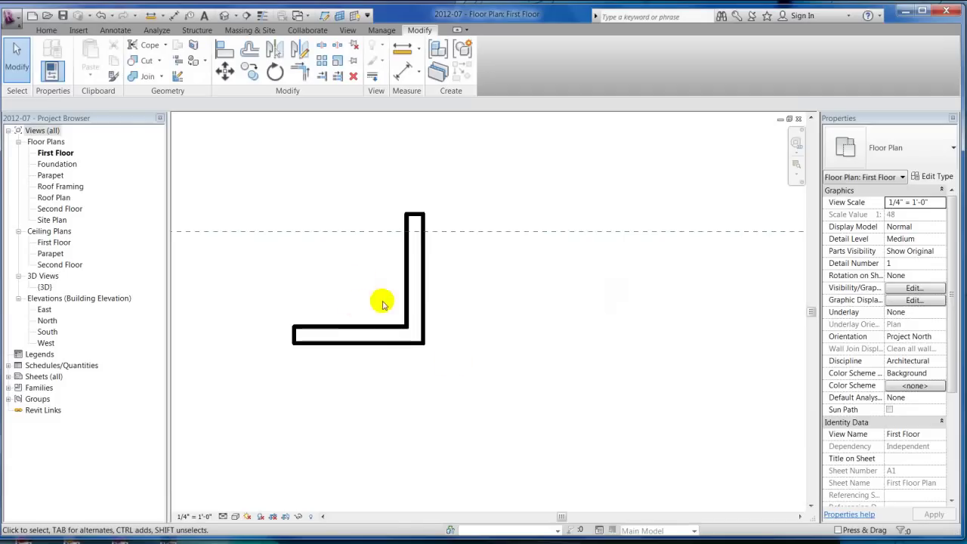
scroll(466, 246, "down", 5)
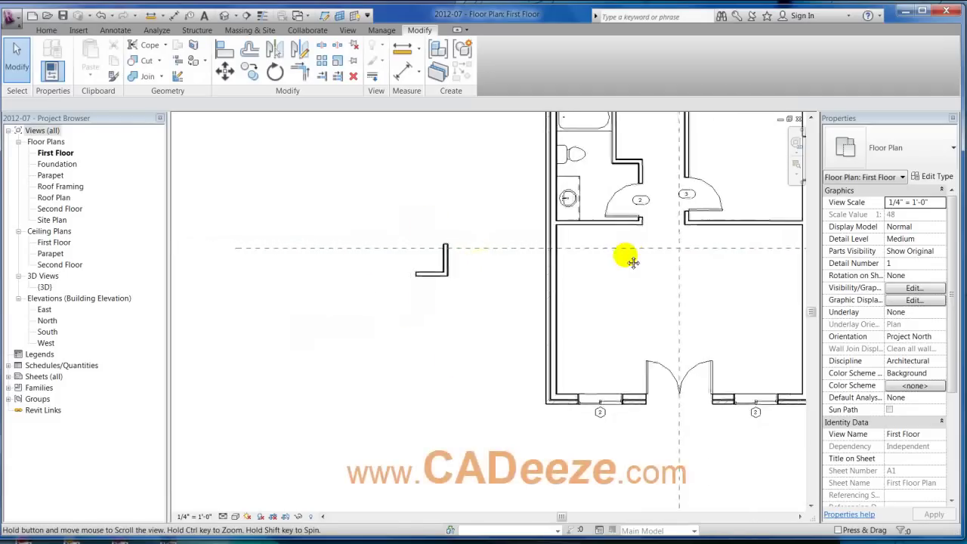
middle_click_drag(560, 280, 393, 285)
scroll(323, 302, "up", 1)
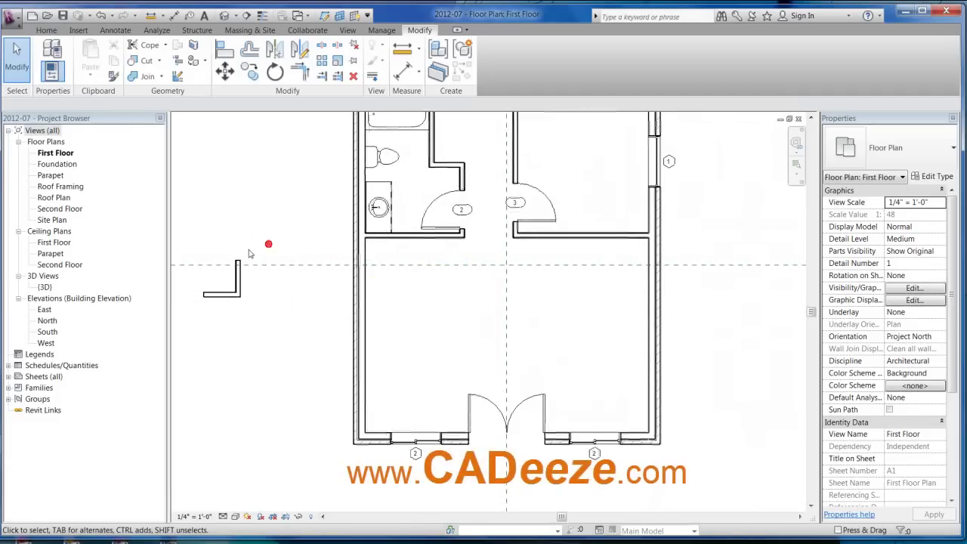
left_click_drag(190, 234, 255, 334)
left_click(260, 337)
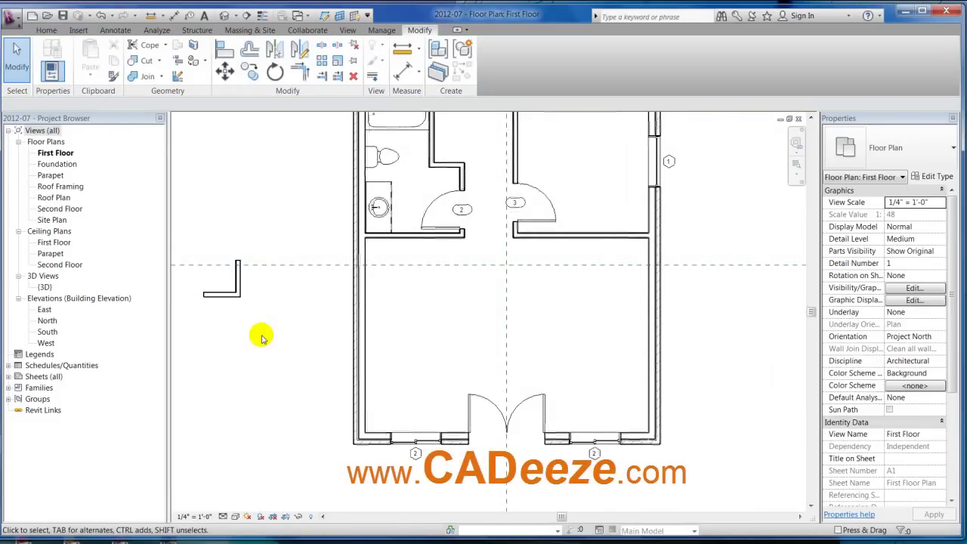